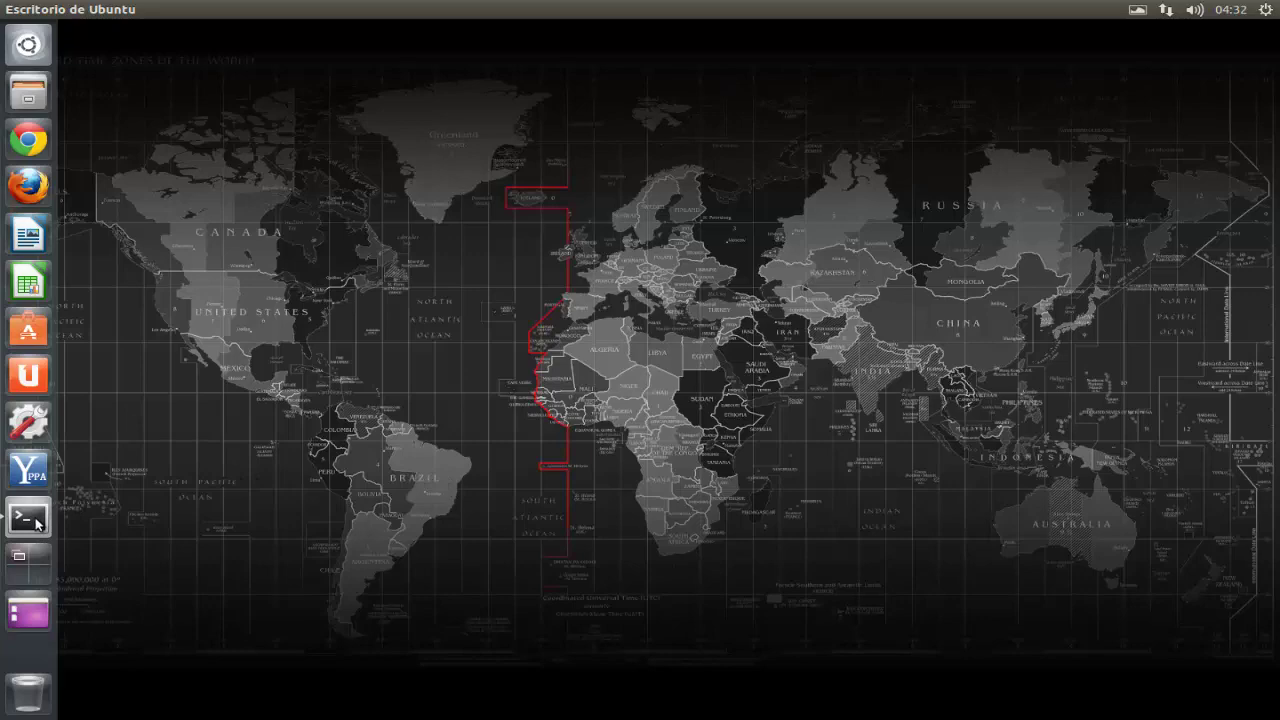
Step: Show the Project Neon repository and Calligra installation commands in a terminal and close the terminal
left_click(29, 518)
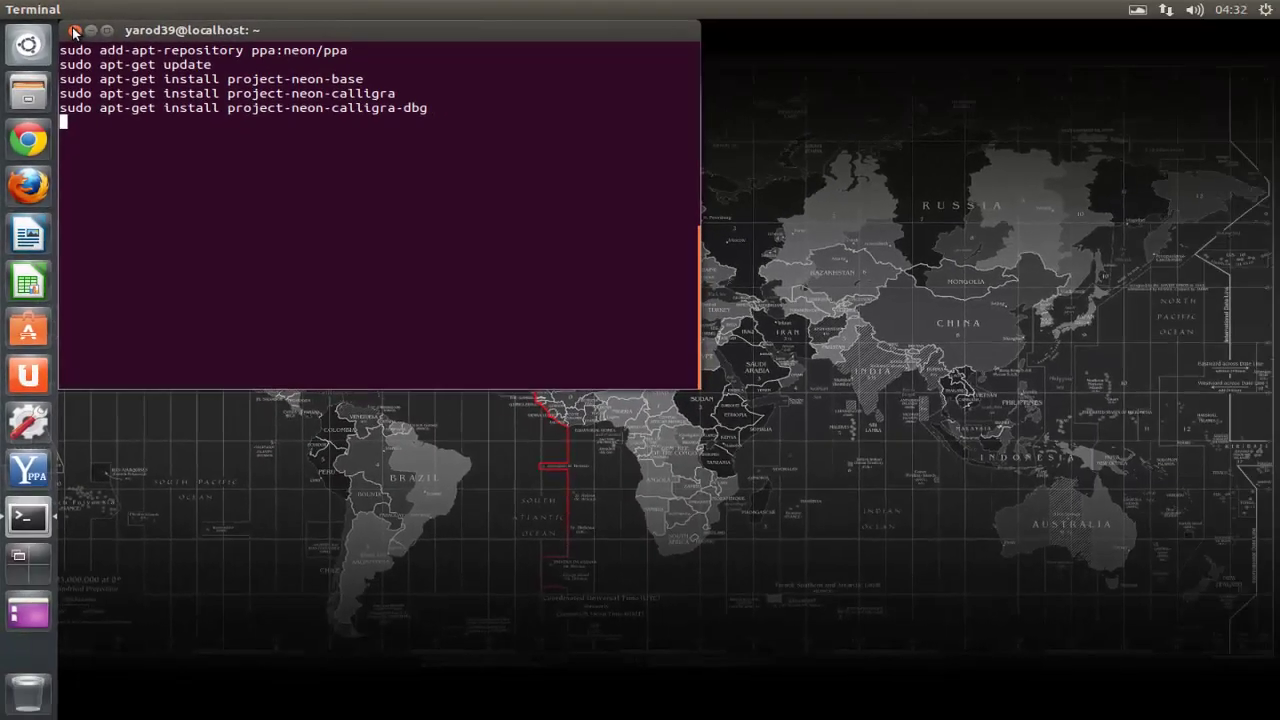
left_click(137, 56)
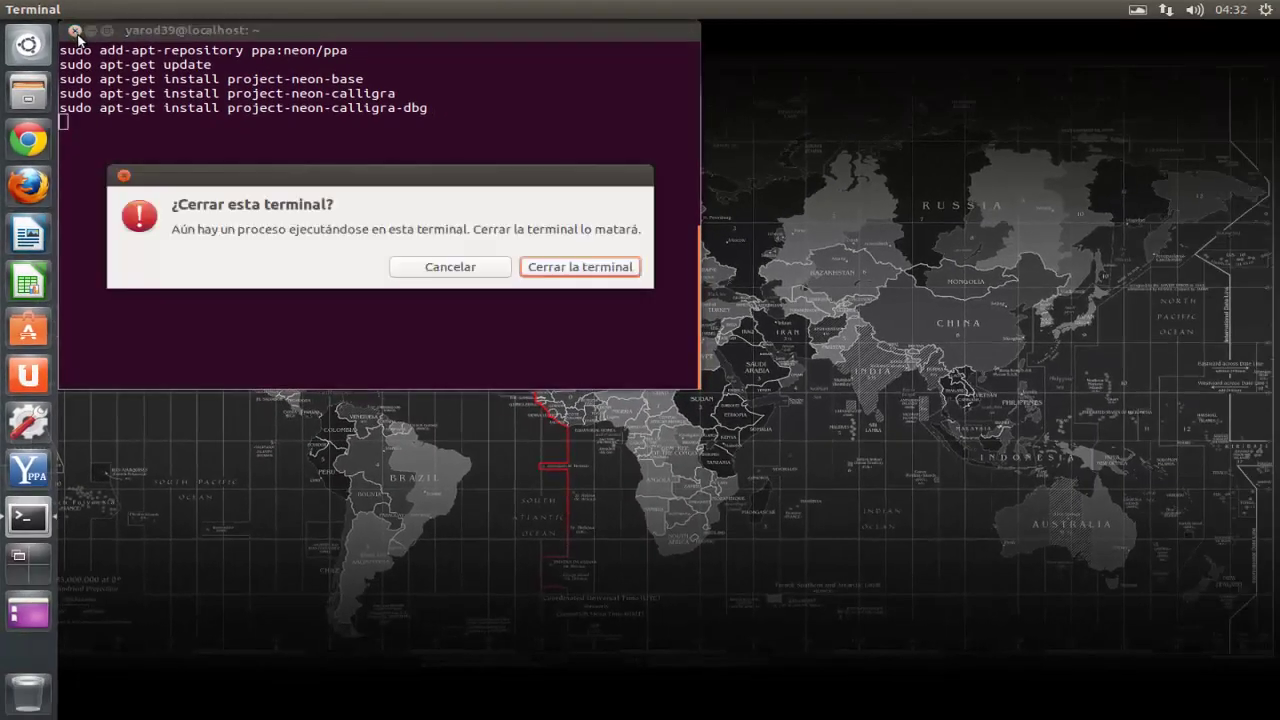
left_click(575, 267)
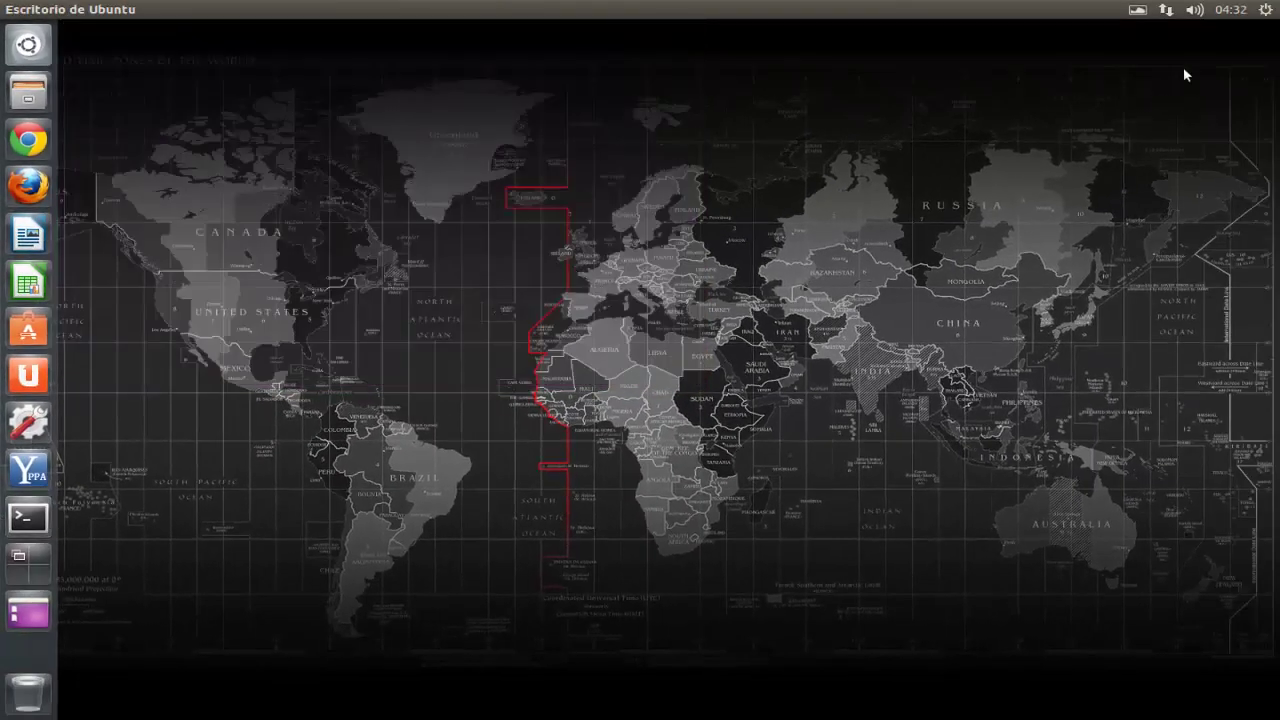
Step: Log out of the current Ubuntu desktop session
left_click(1267, 11)
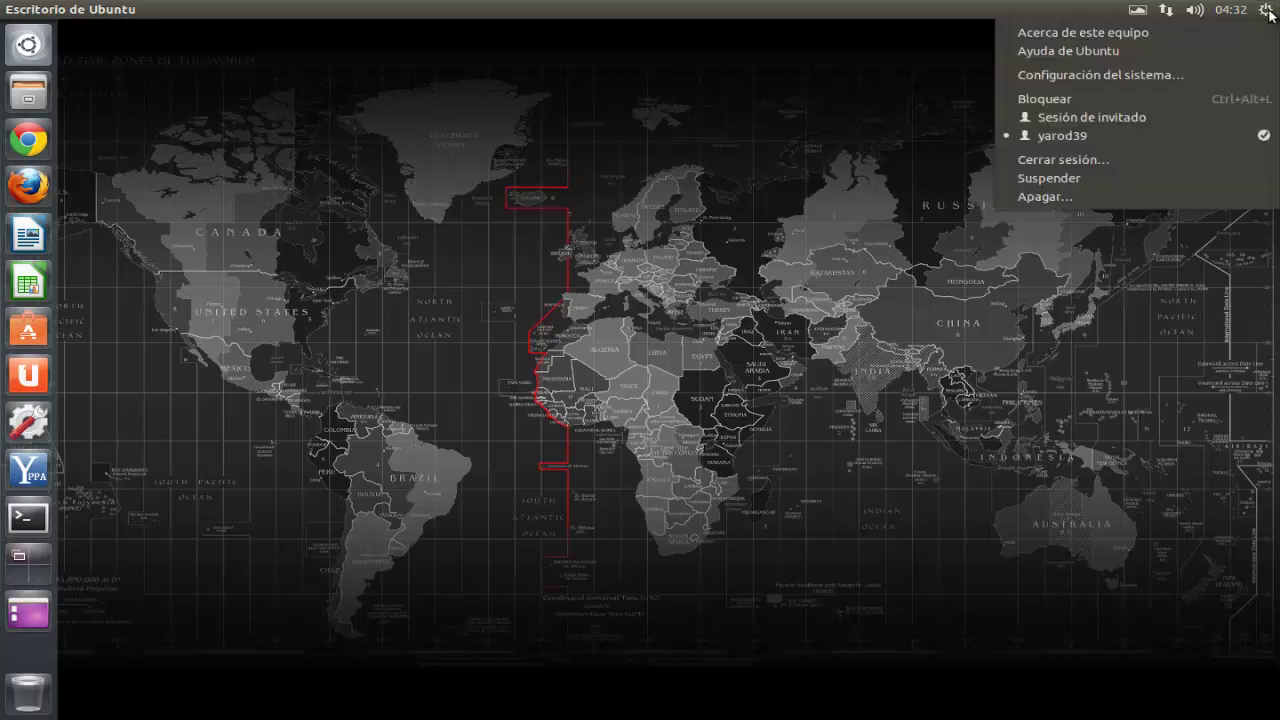
left_click(1209, 156)
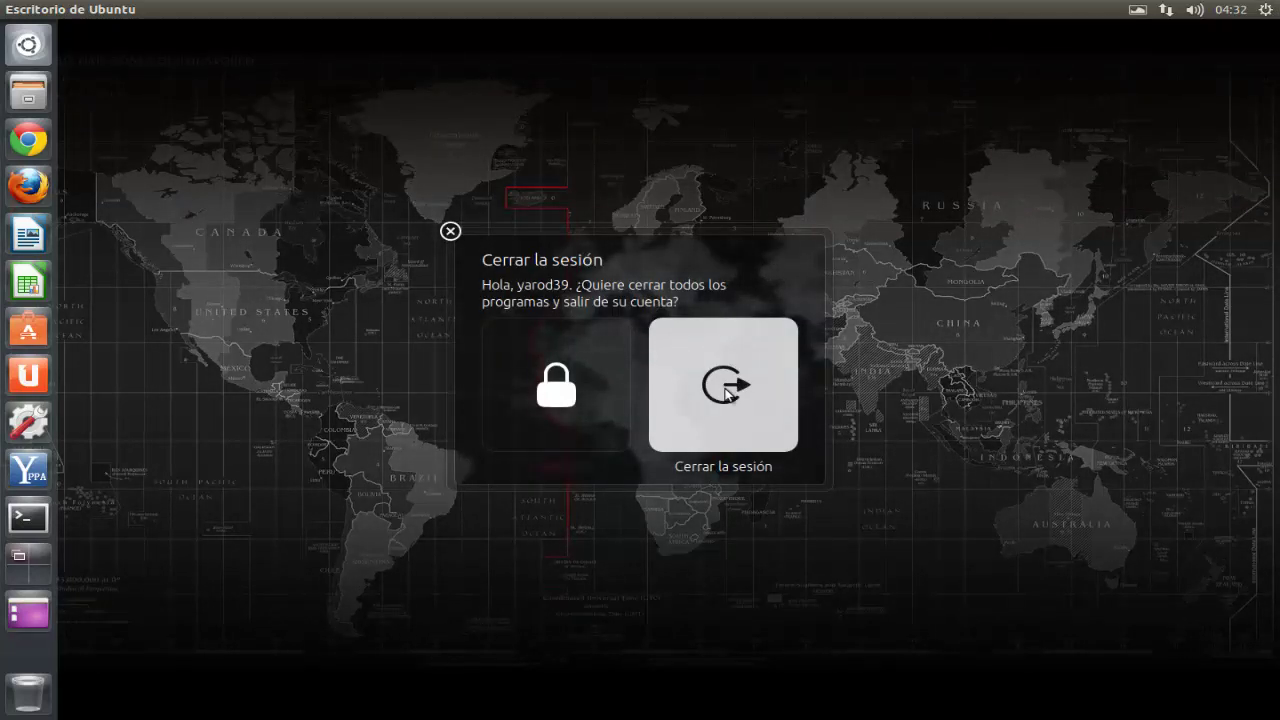
left_click(725, 388)
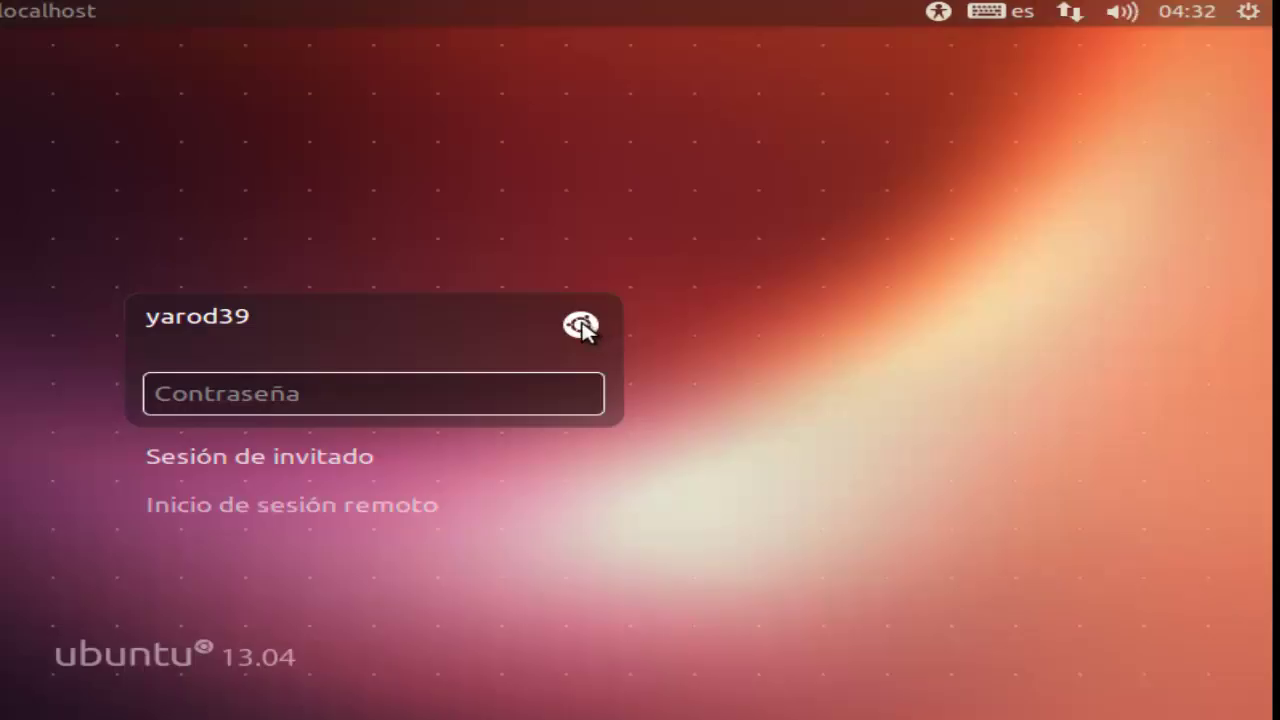
Step: Choose the Project Neon desktop environment on the login screen and log in with the account password
left_click(581, 326)
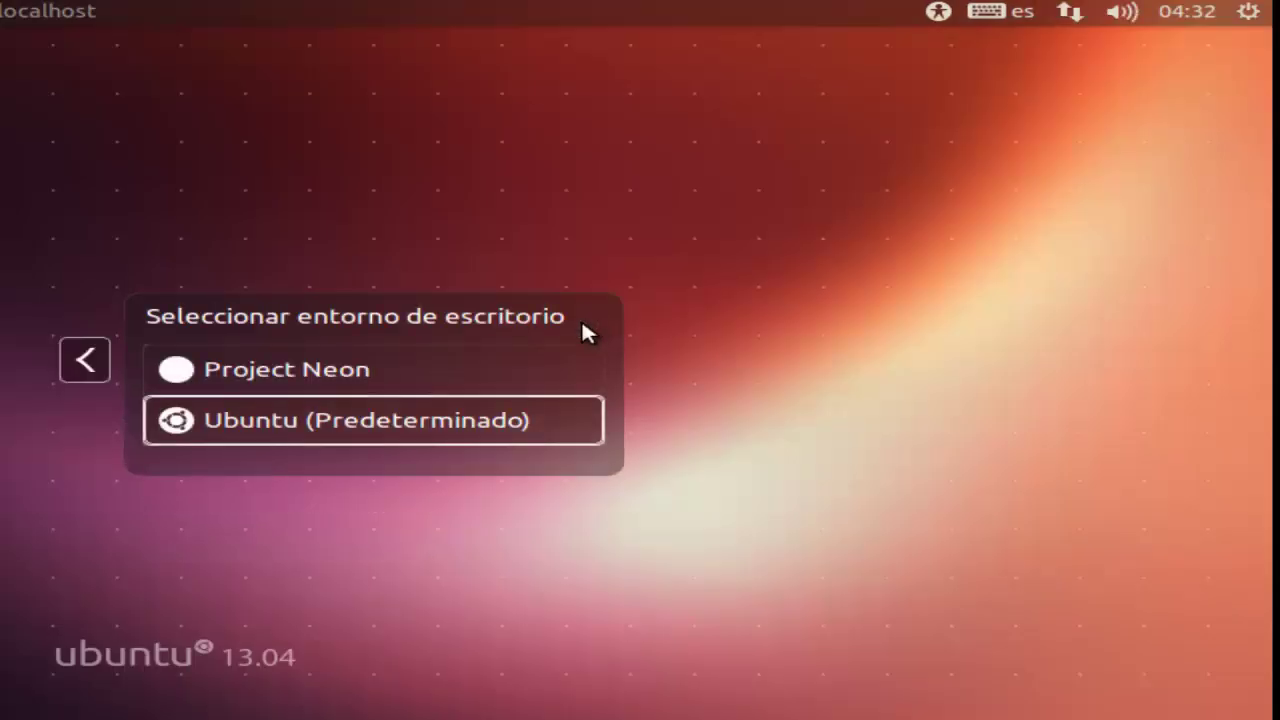
left_click(560, 371)
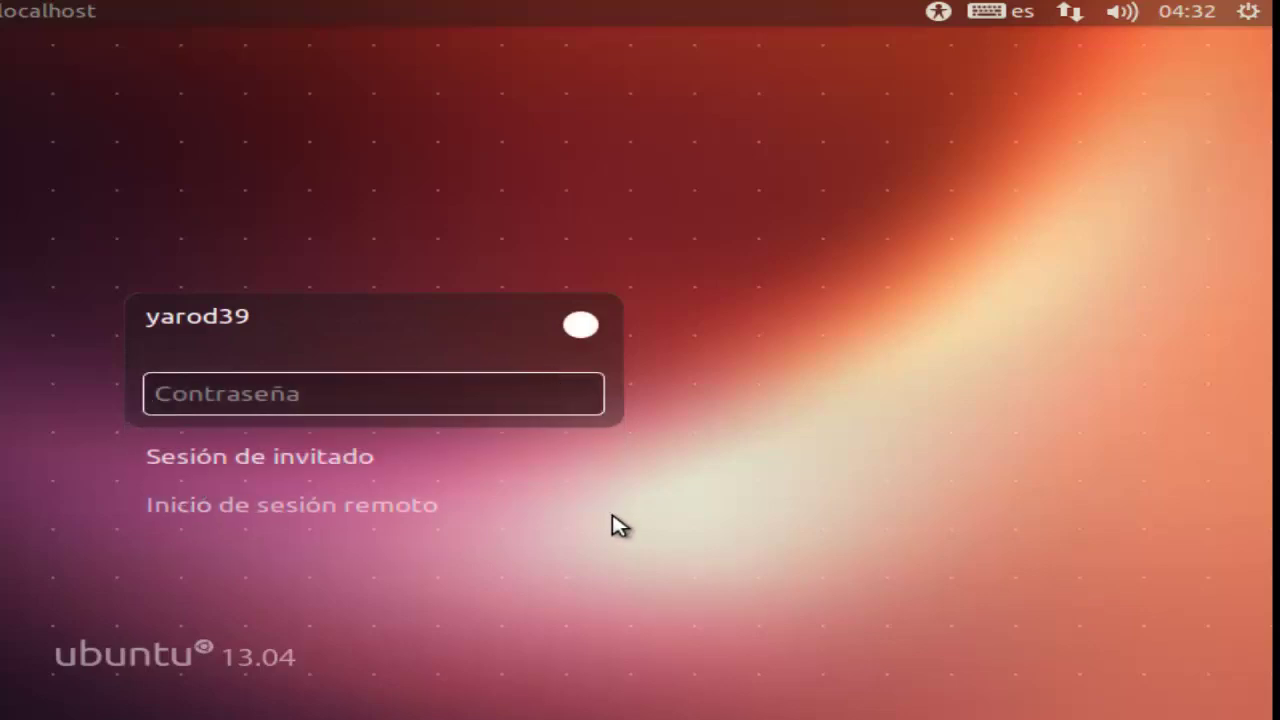
type("•••••••")
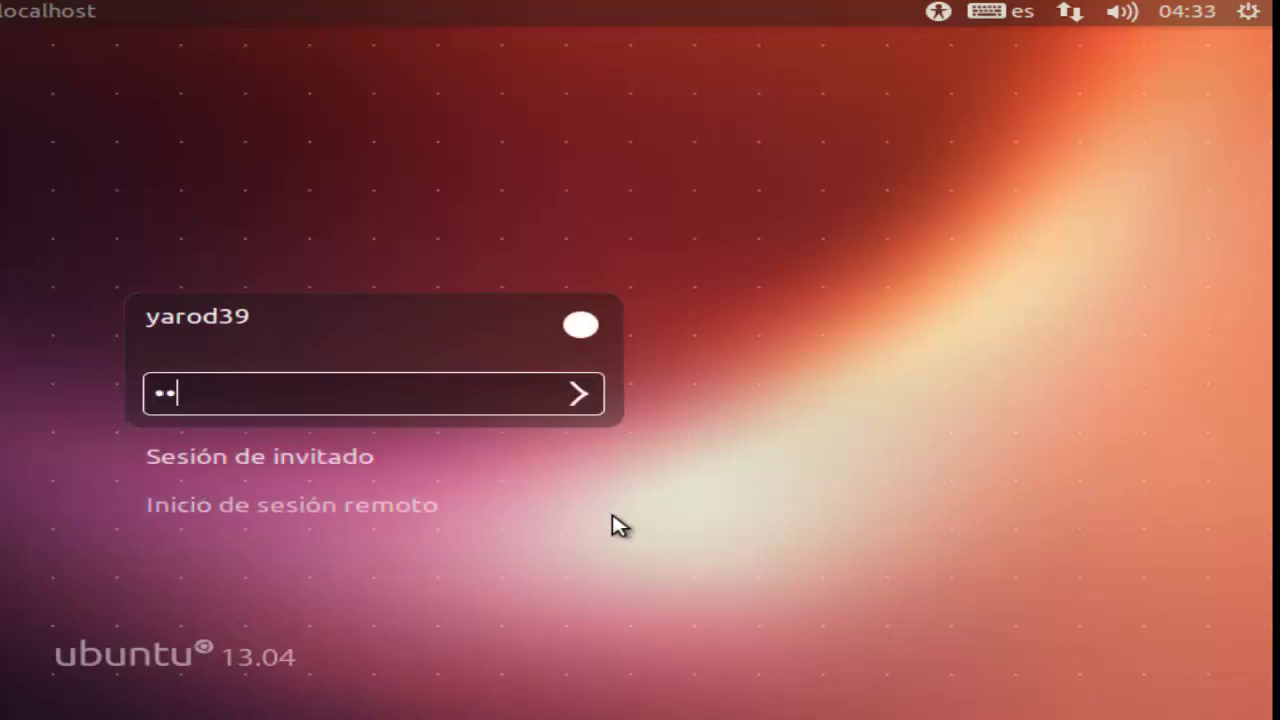
type("•")
key("Return")
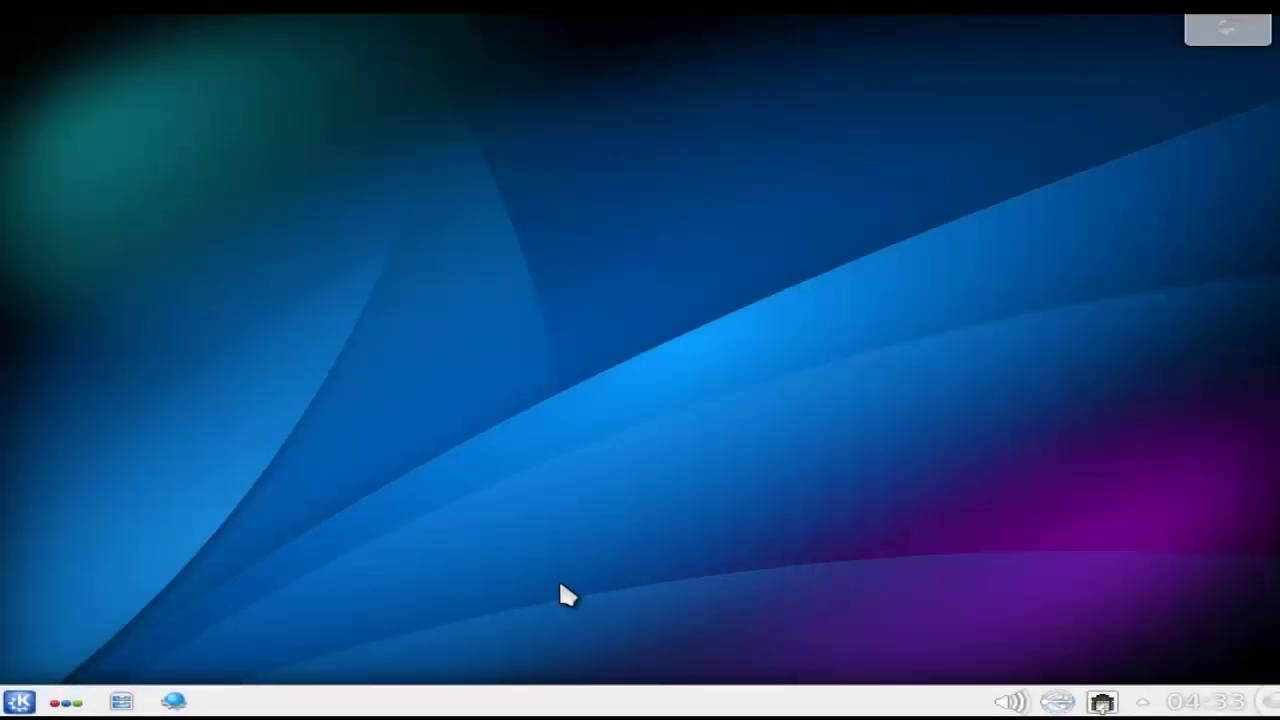
Step: Open the Size & Orientation display settings in System Settings
left_click(18, 702)
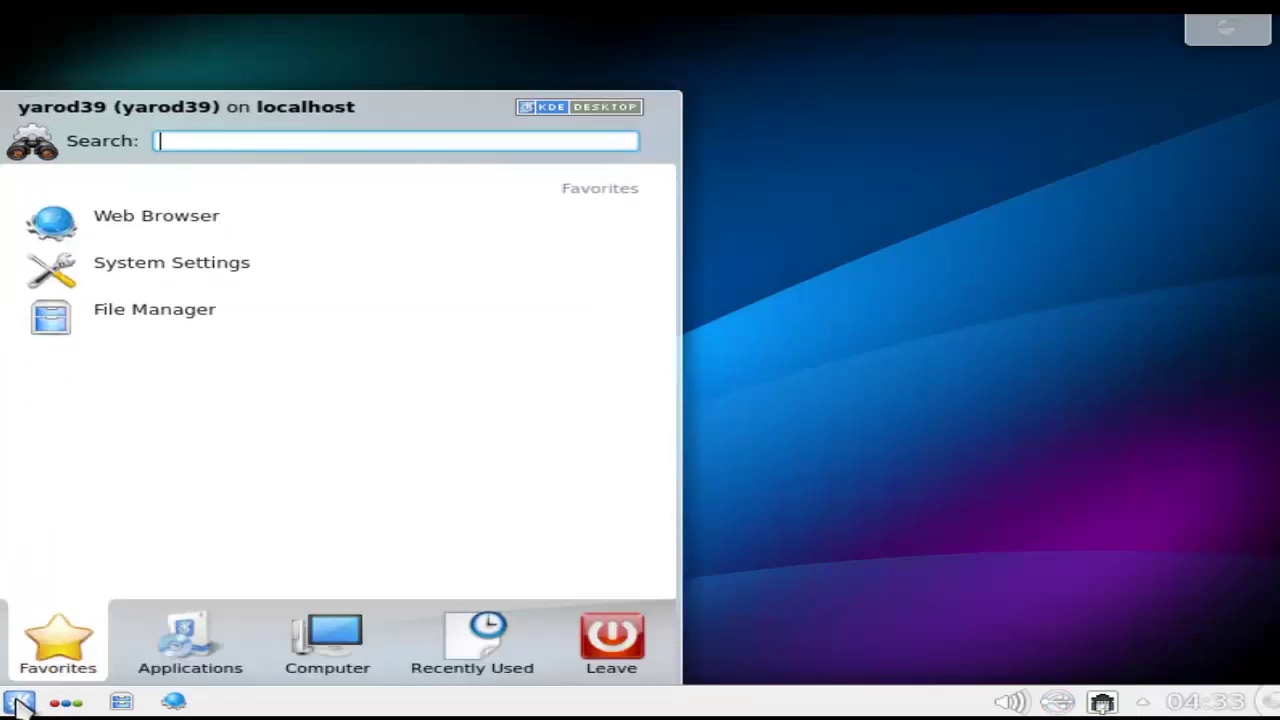
left_click(89, 272)
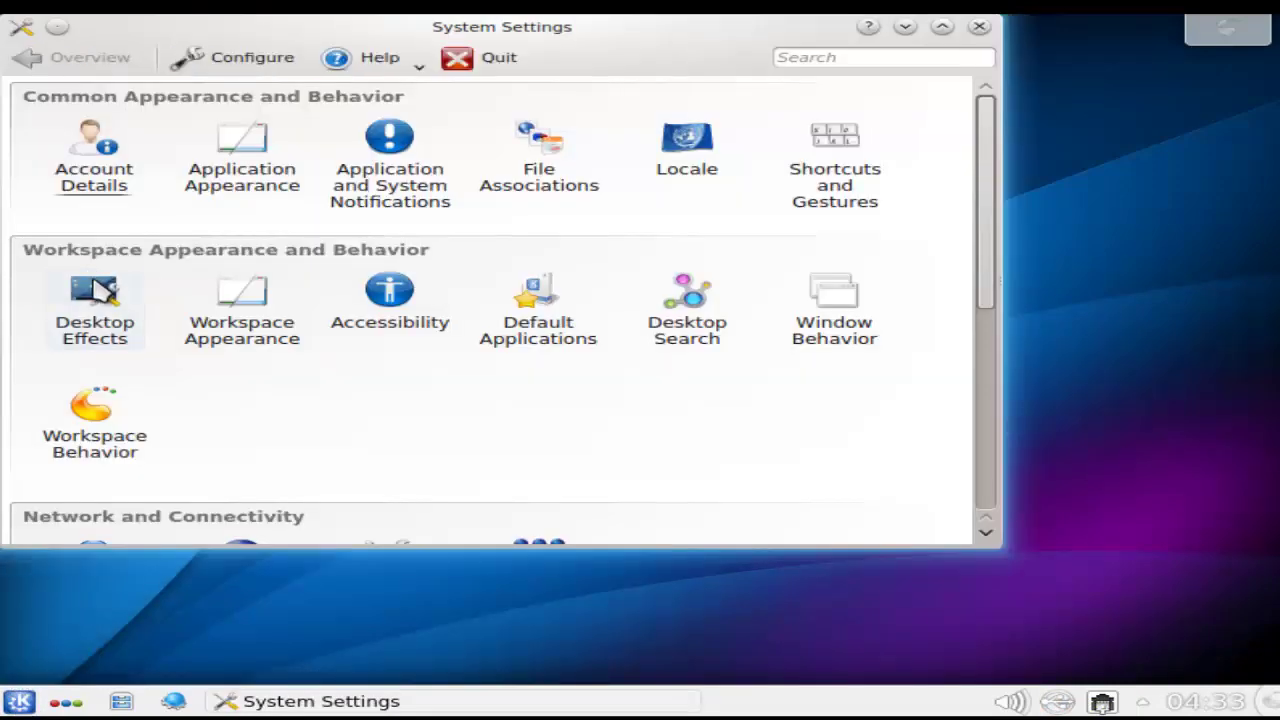
scroll(194, 477, "down", 3)
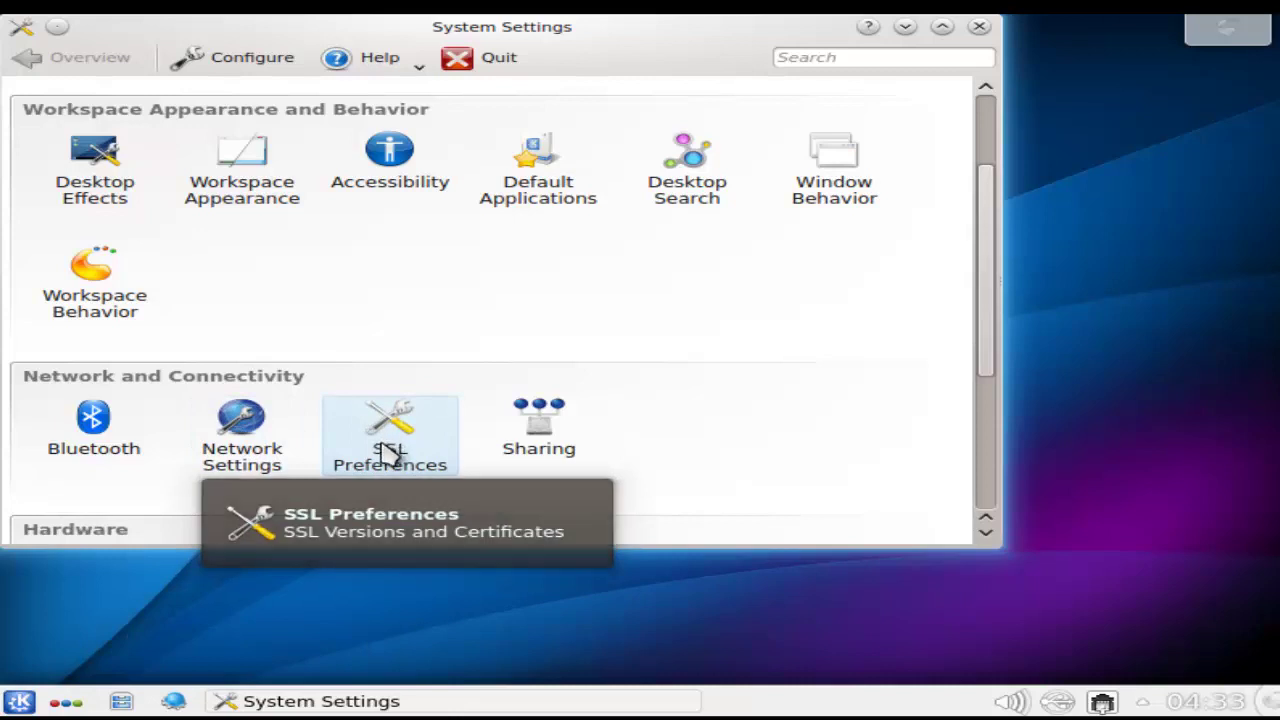
scroll(386, 449, "down", 2)
left_click(246, 485)
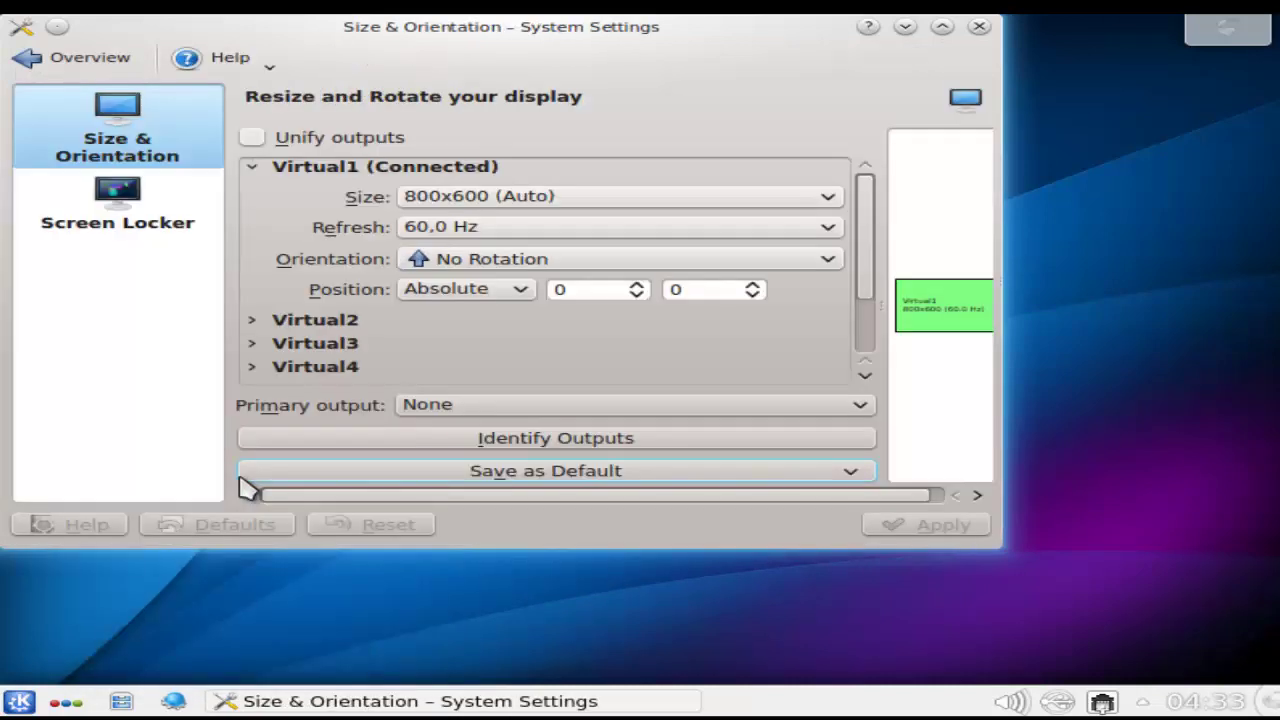
Step: Set the Virtual1 display size to 1440x900, accept the new configuration and close System Settings
left_click(836, 206)
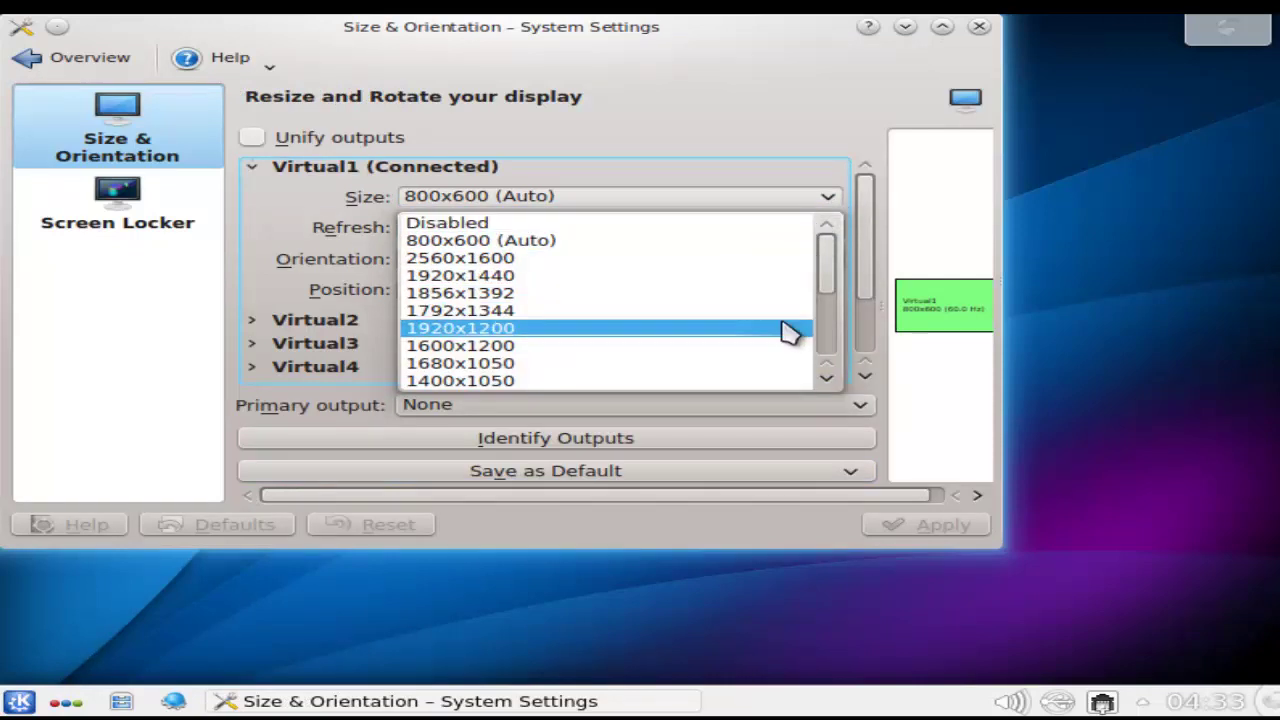
scroll(790, 333, "down", 3)
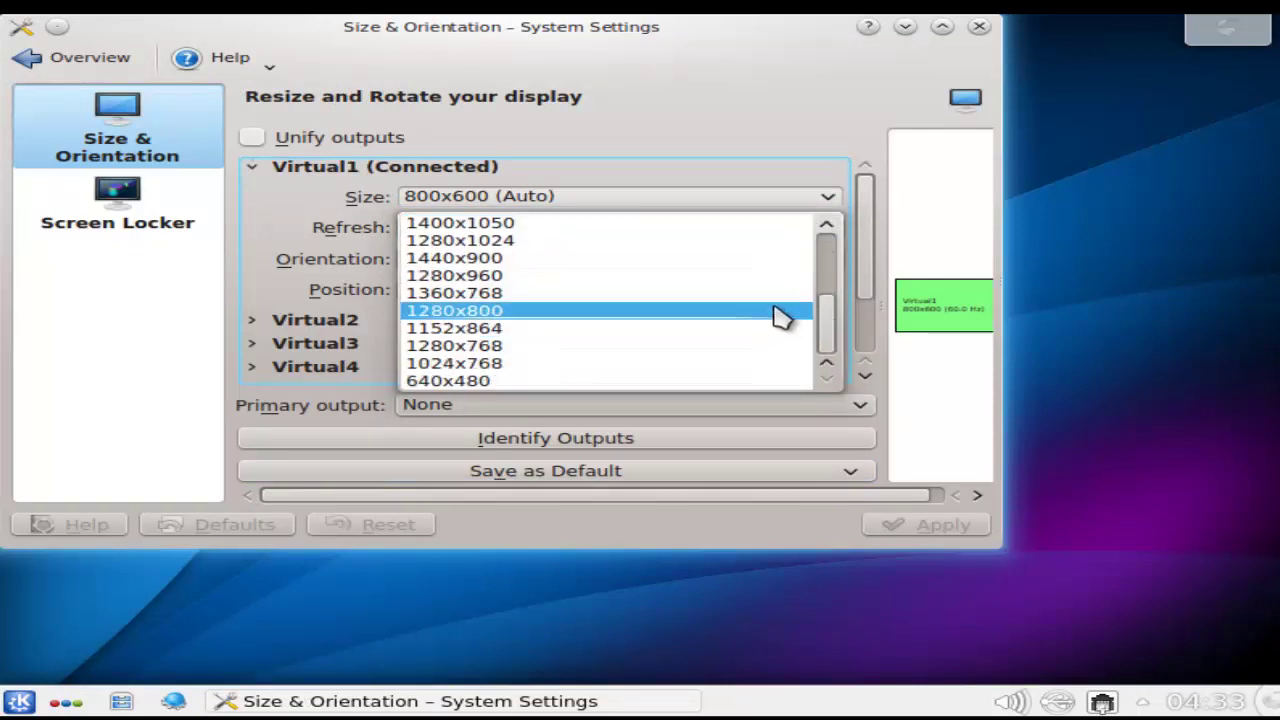
left_click(785, 262)
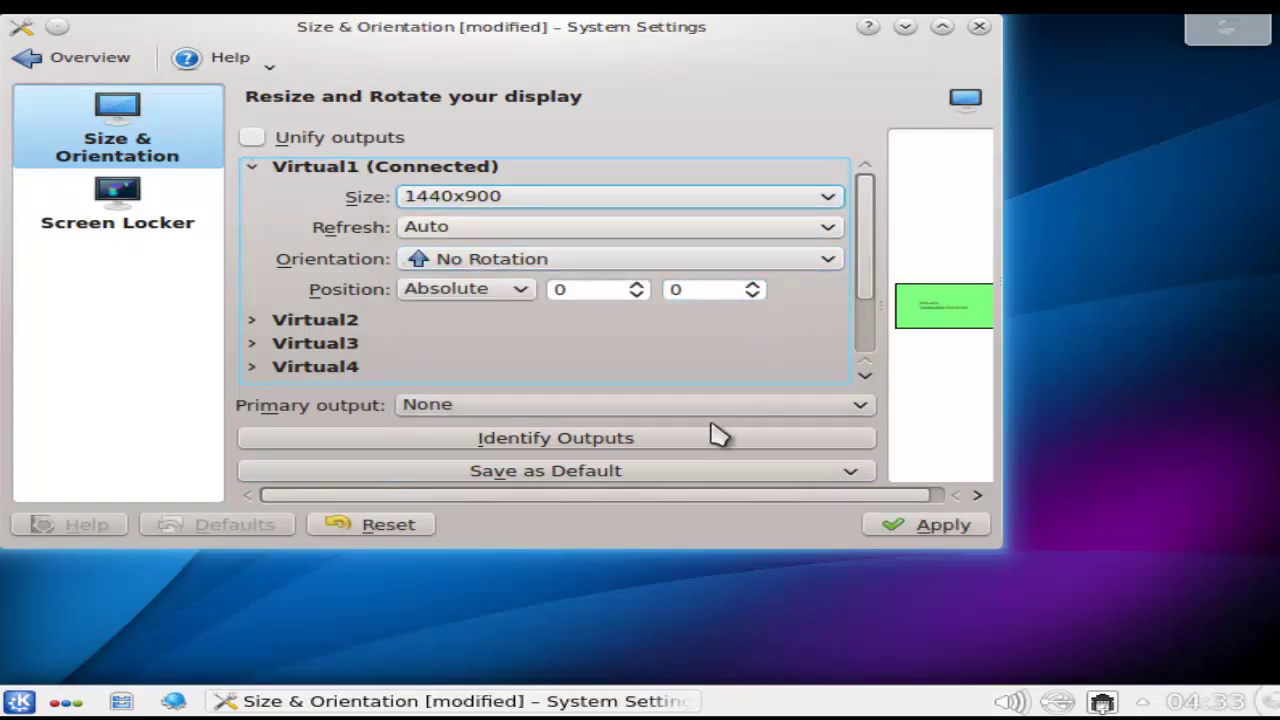
left_click(940, 527)
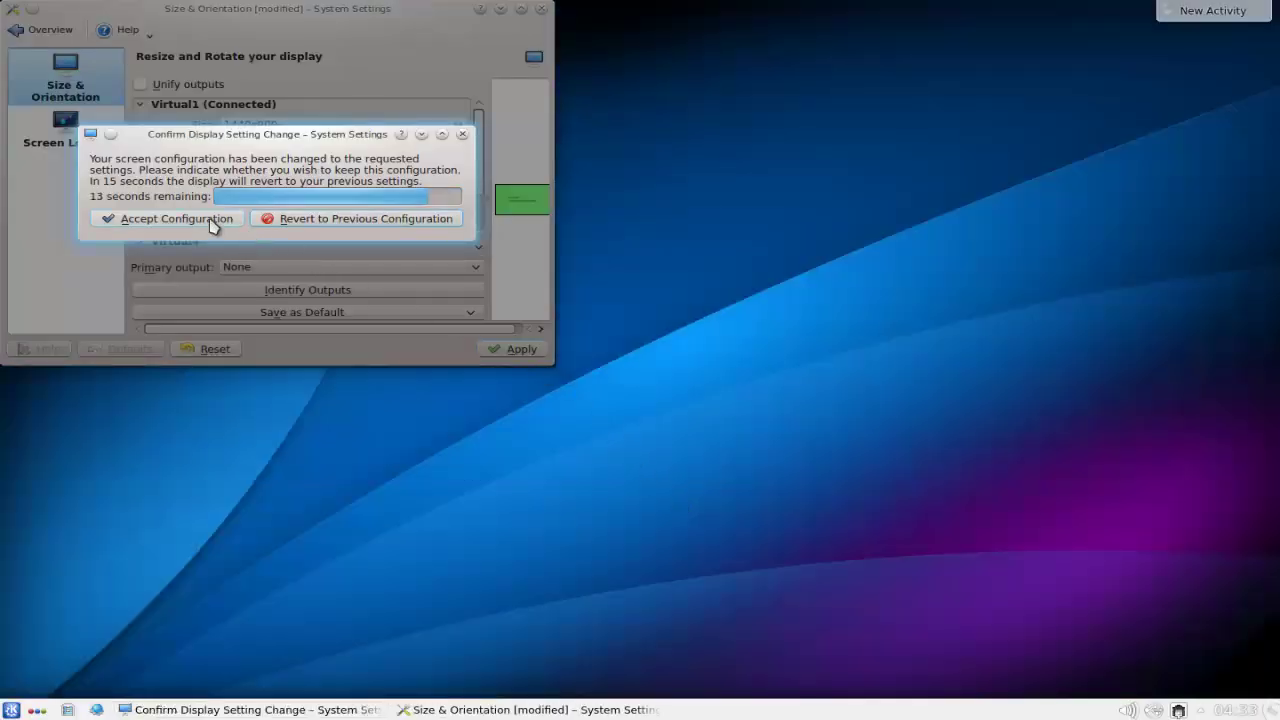
left_click(209, 222)
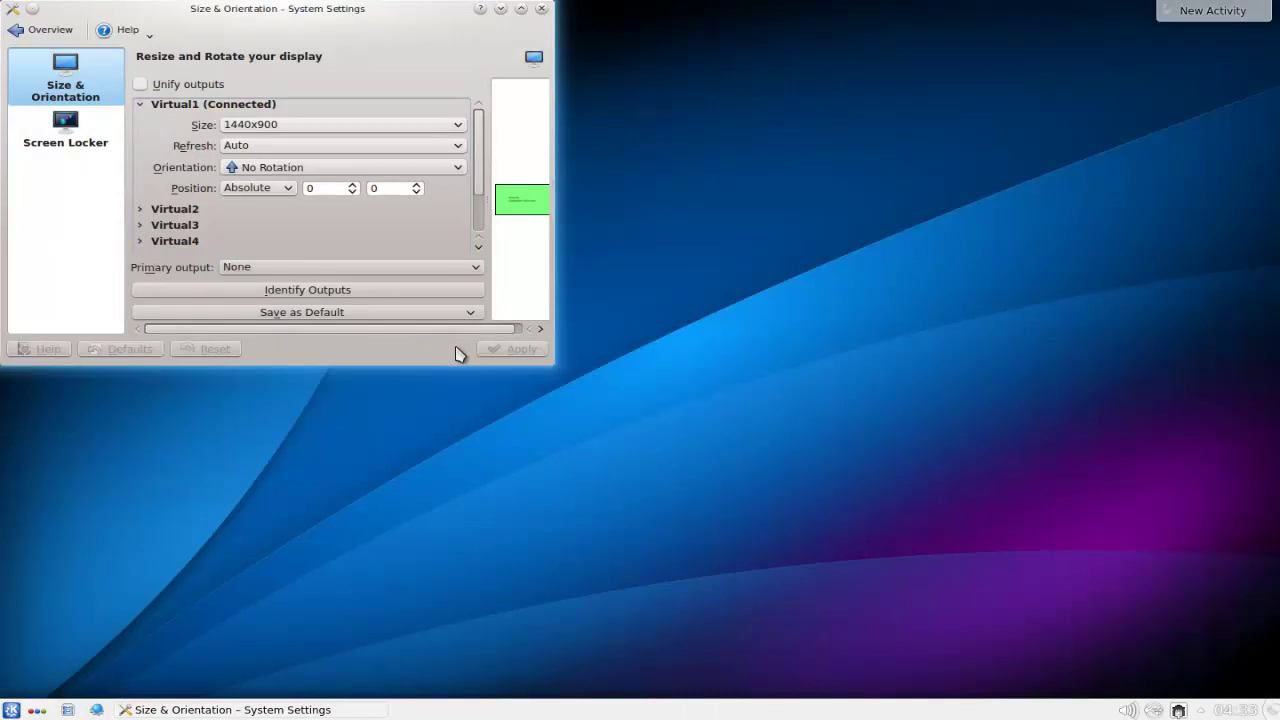
left_click(542, 9)
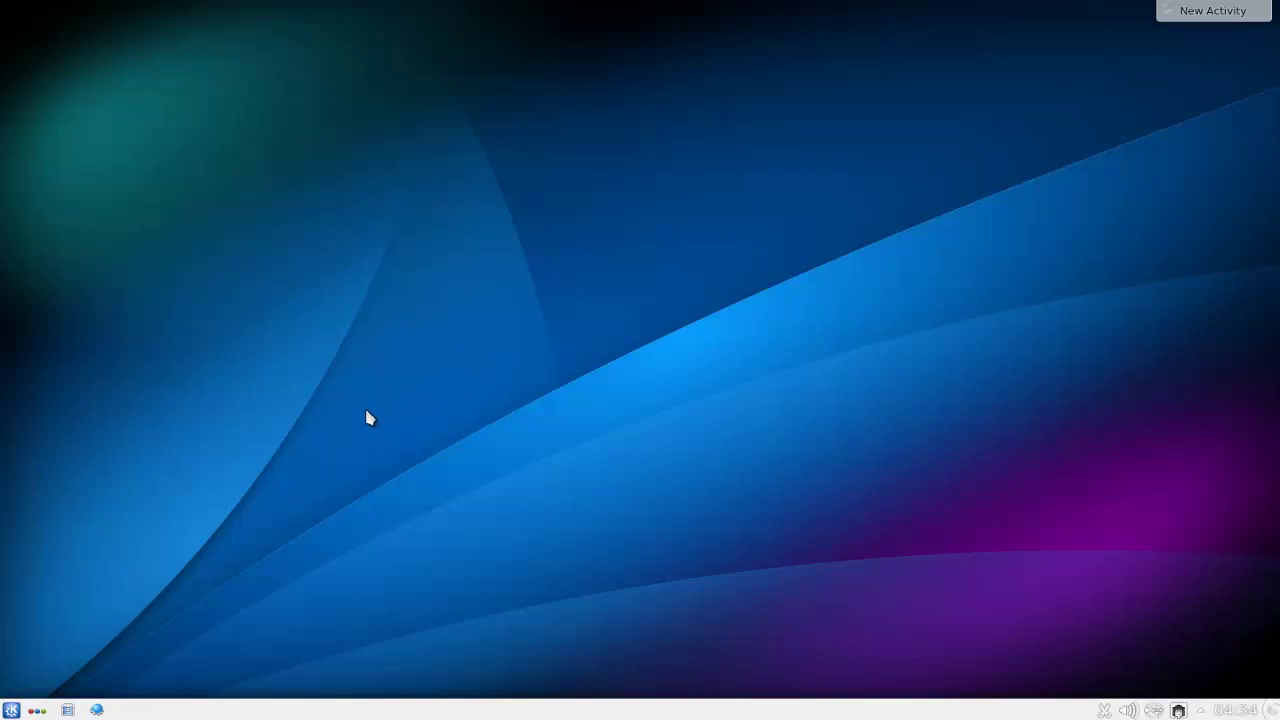
Step: Launch the Calligra Author tool from the Office applications and write "Esto es un ejemplo" in the blank document
left_click(12, 710)
left_click(104, 672)
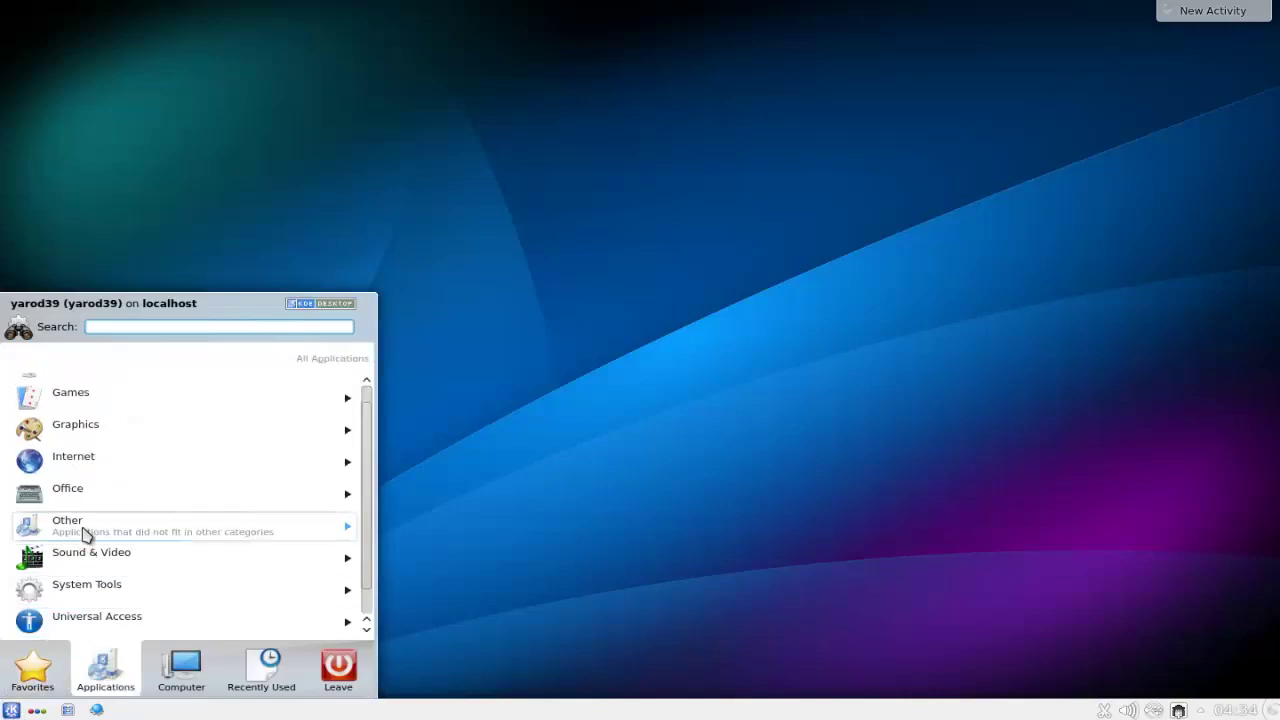
left_click(86, 496)
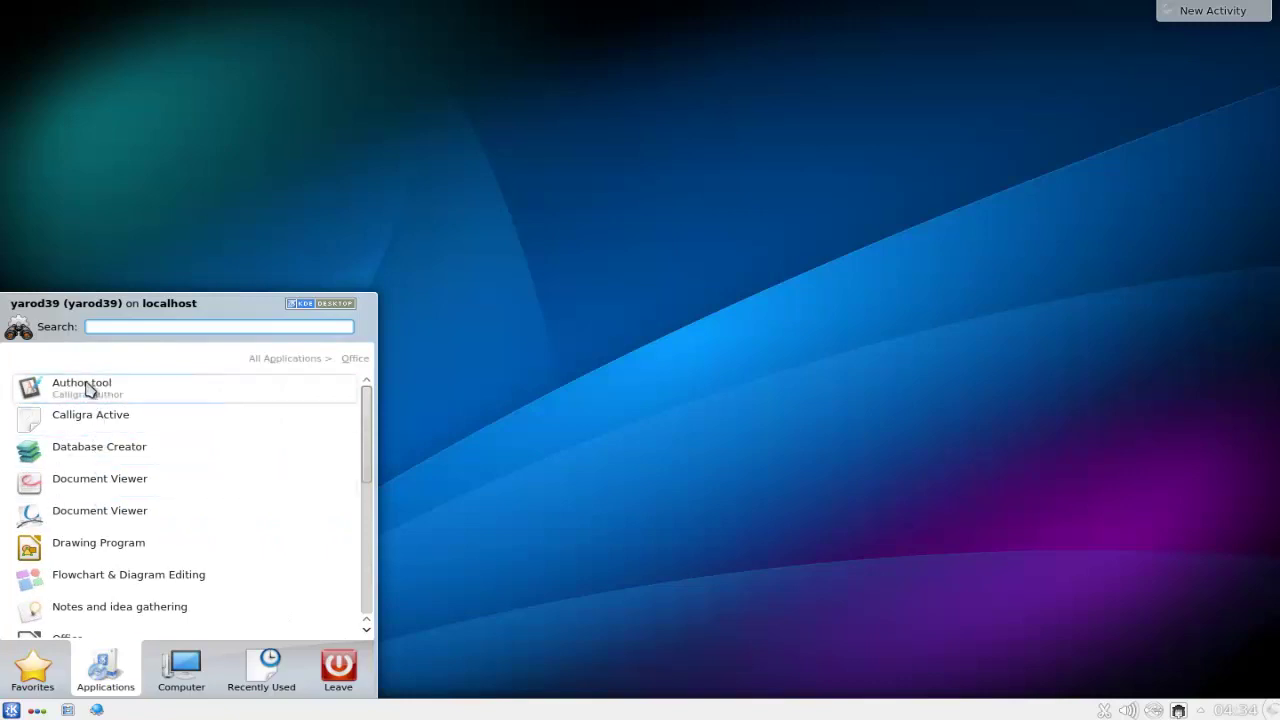
scroll(86, 390, "down", 5)
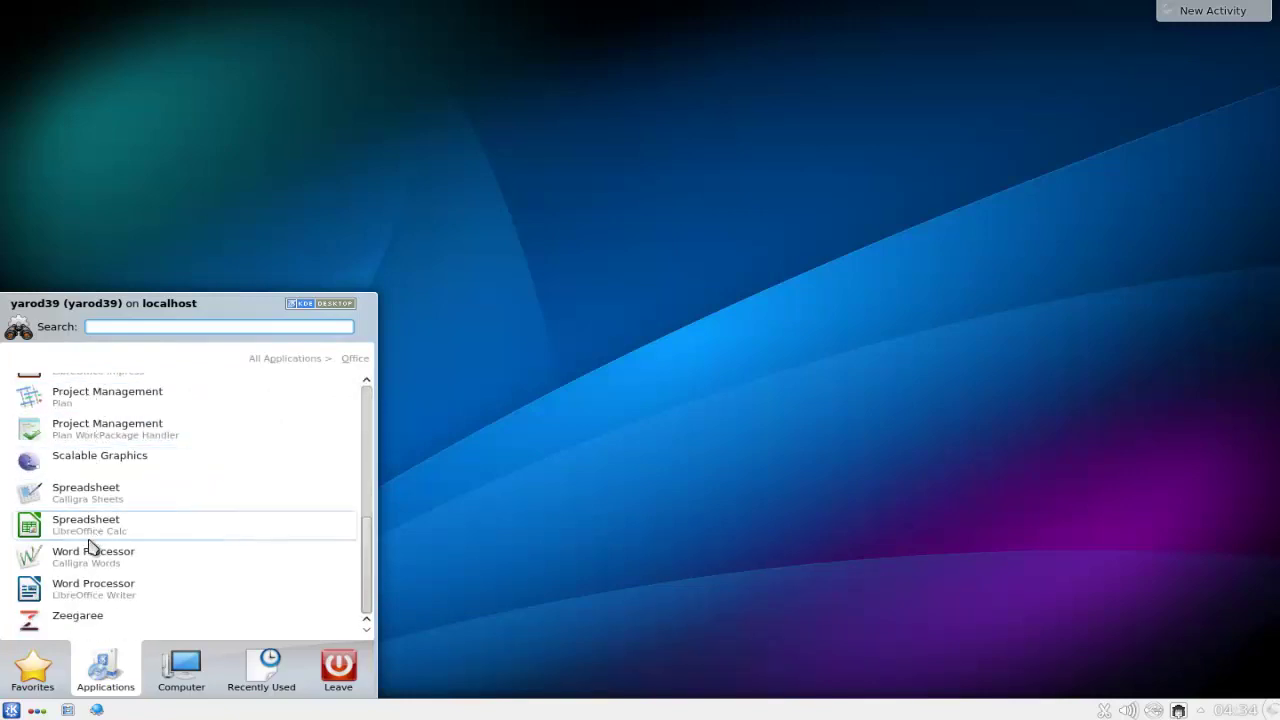
scroll(90, 568, "up", 5)
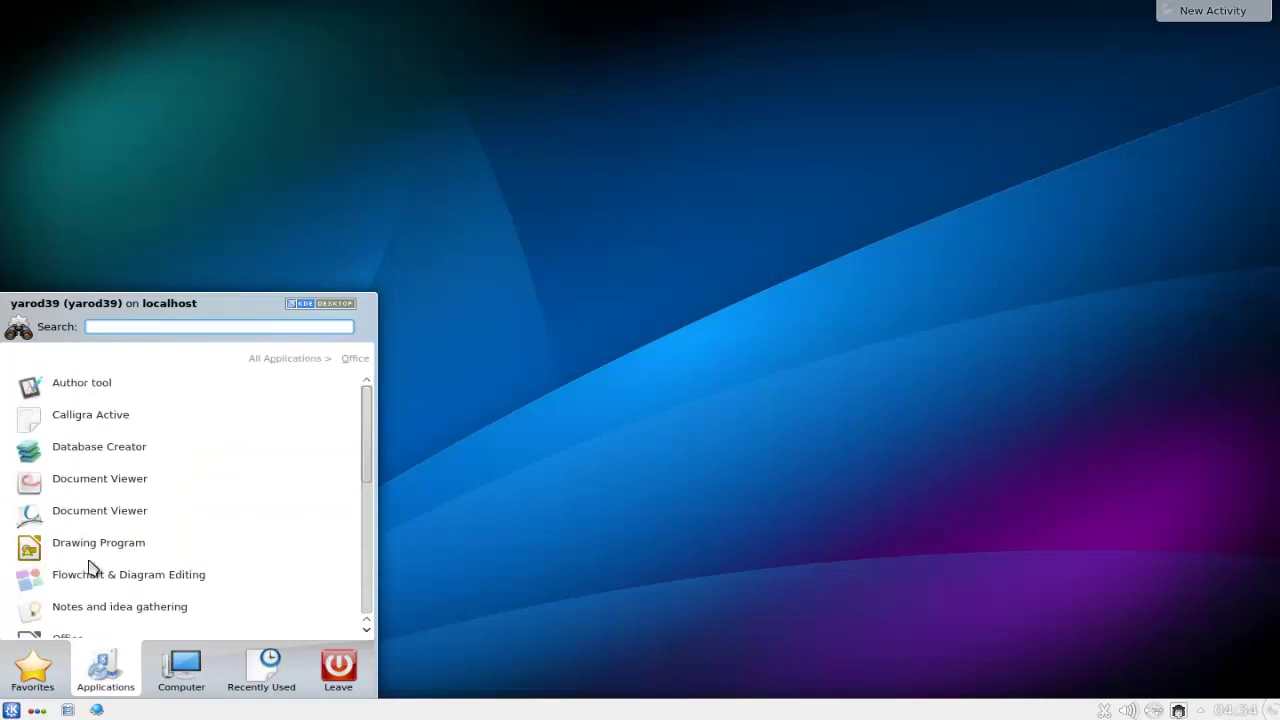
left_click(106, 390)
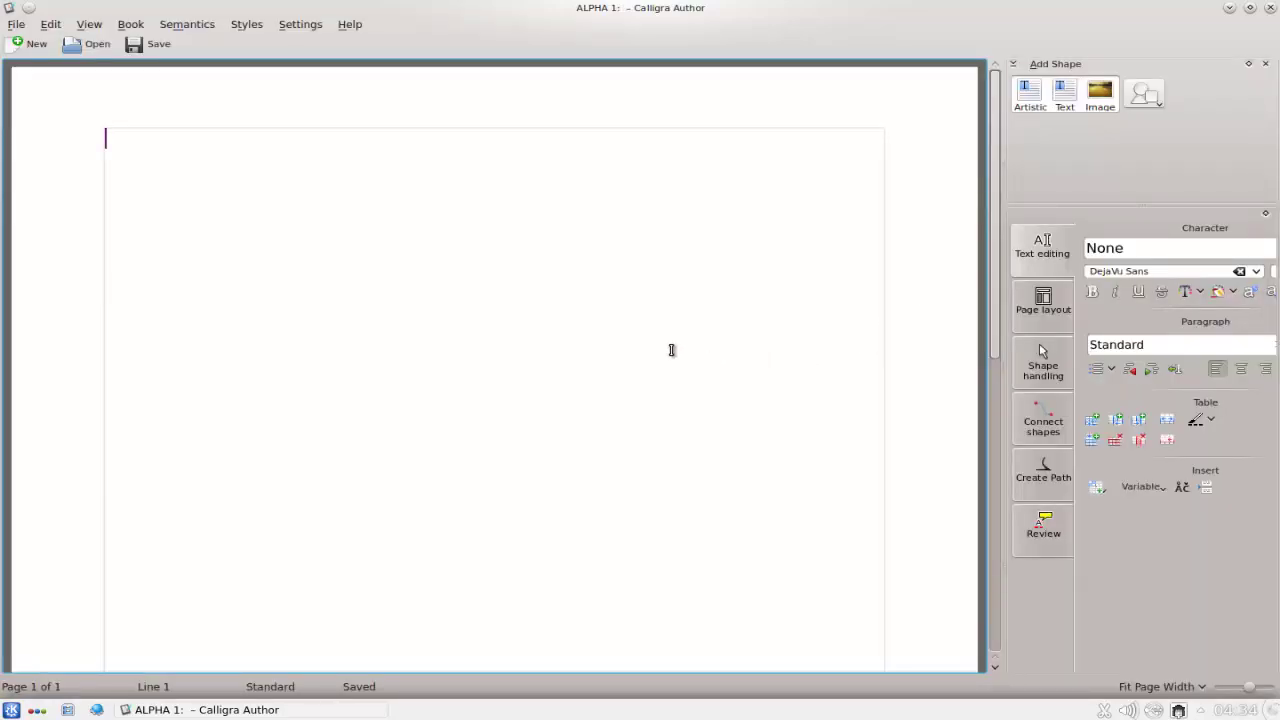
type("E")
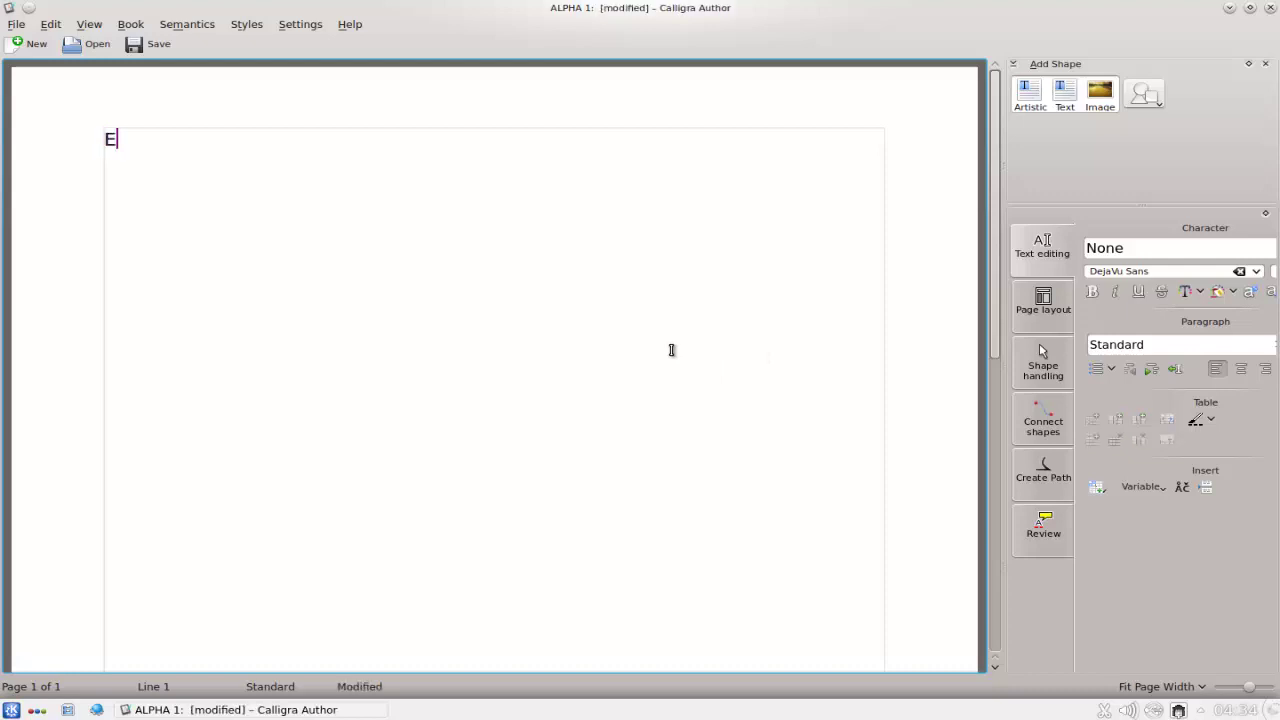
type("sto es un ejemplo")
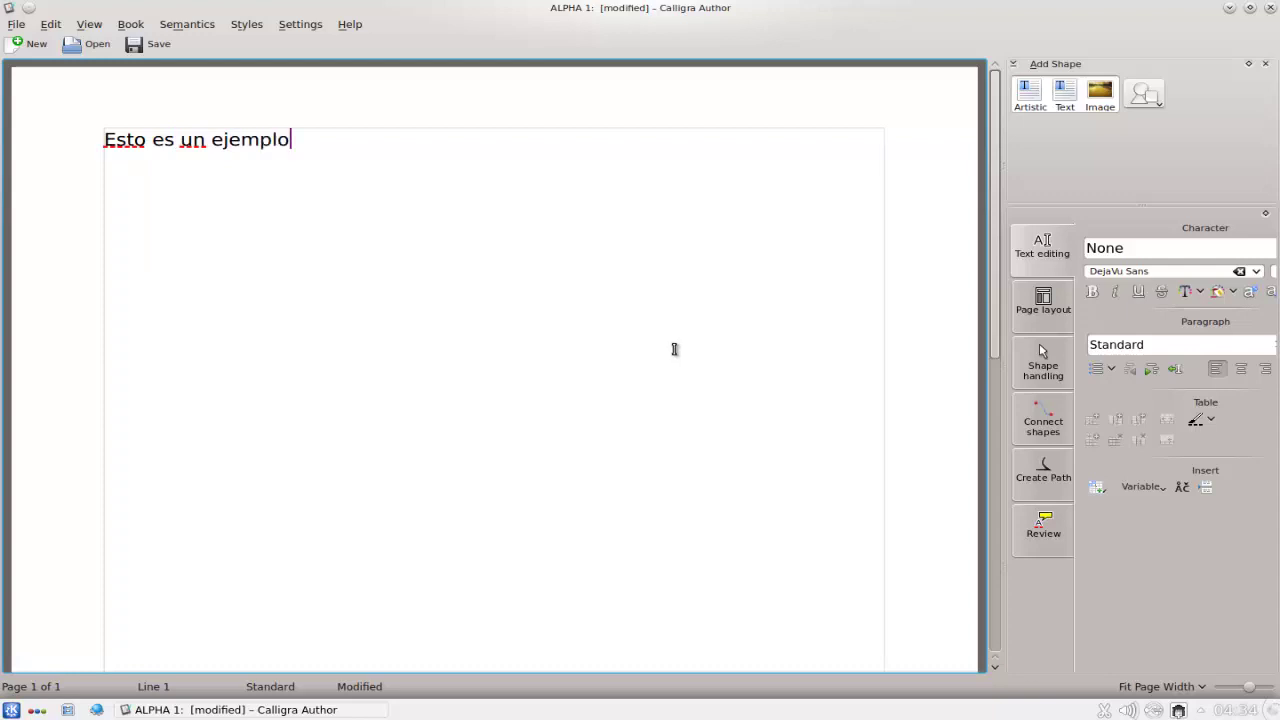
left_click(1143, 95)
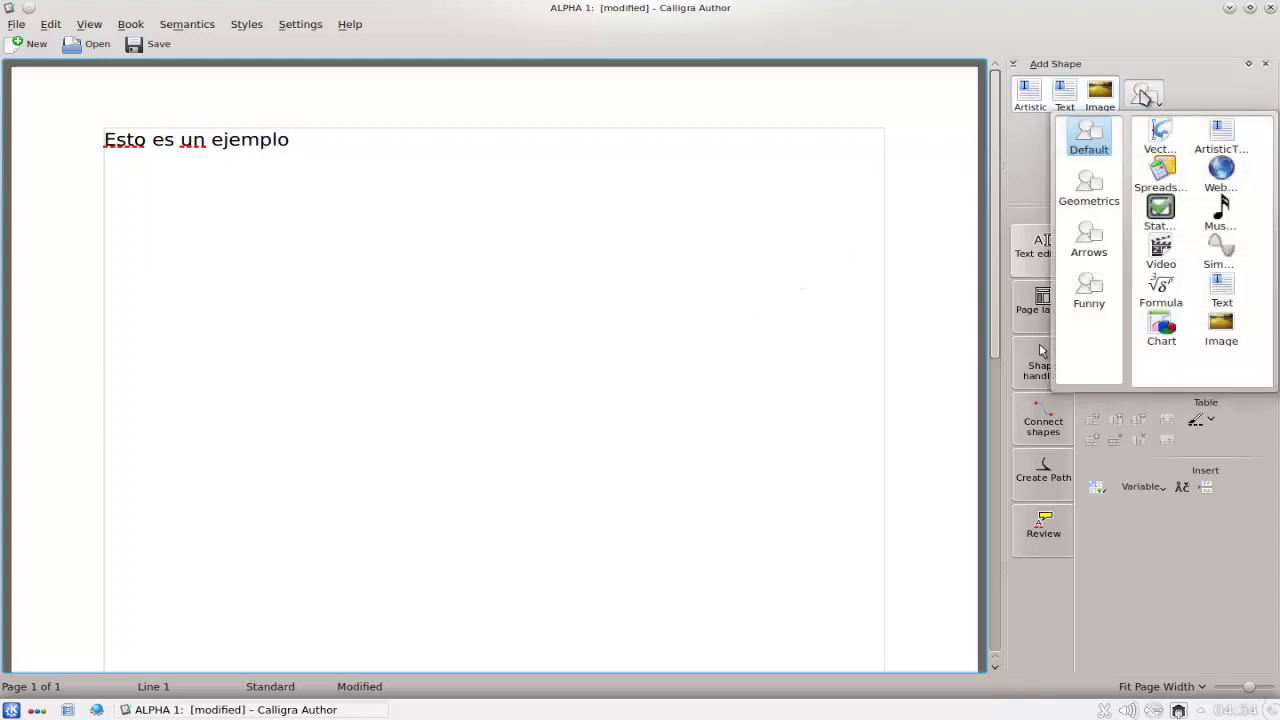
left_click(1162, 135)
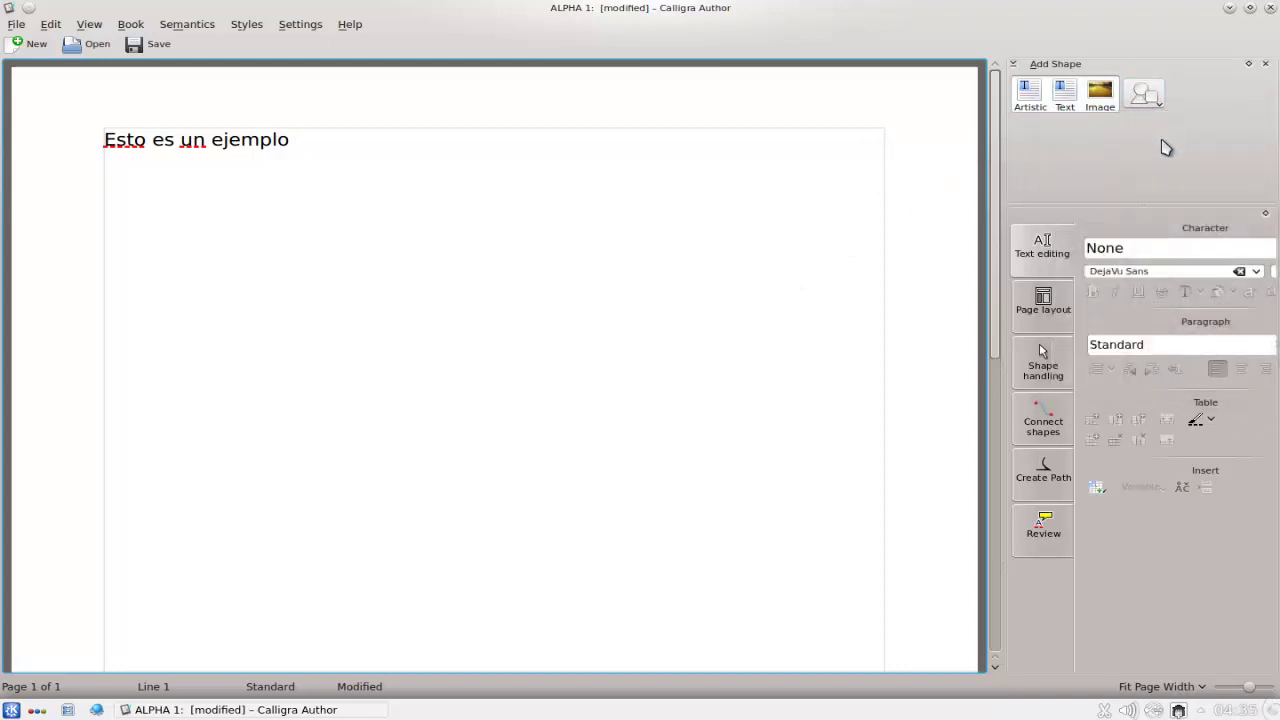
left_click_drag(416, 273, 305, 360)
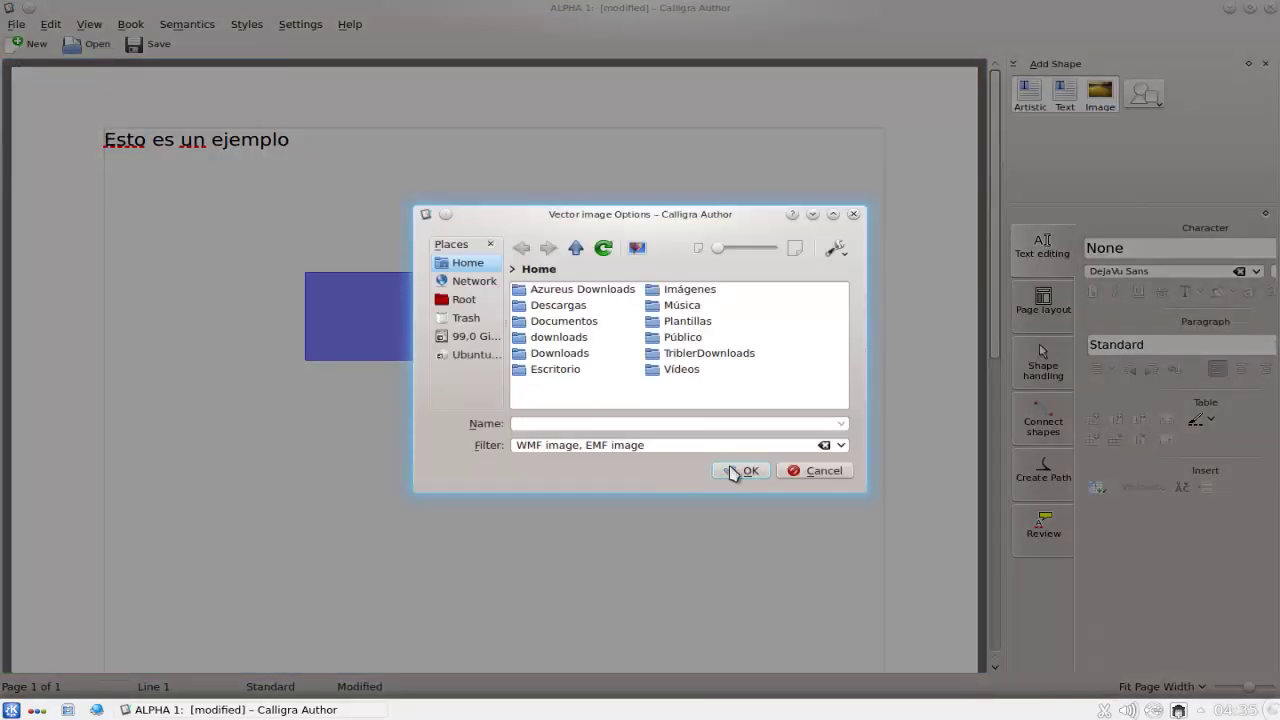
left_click(815, 471)
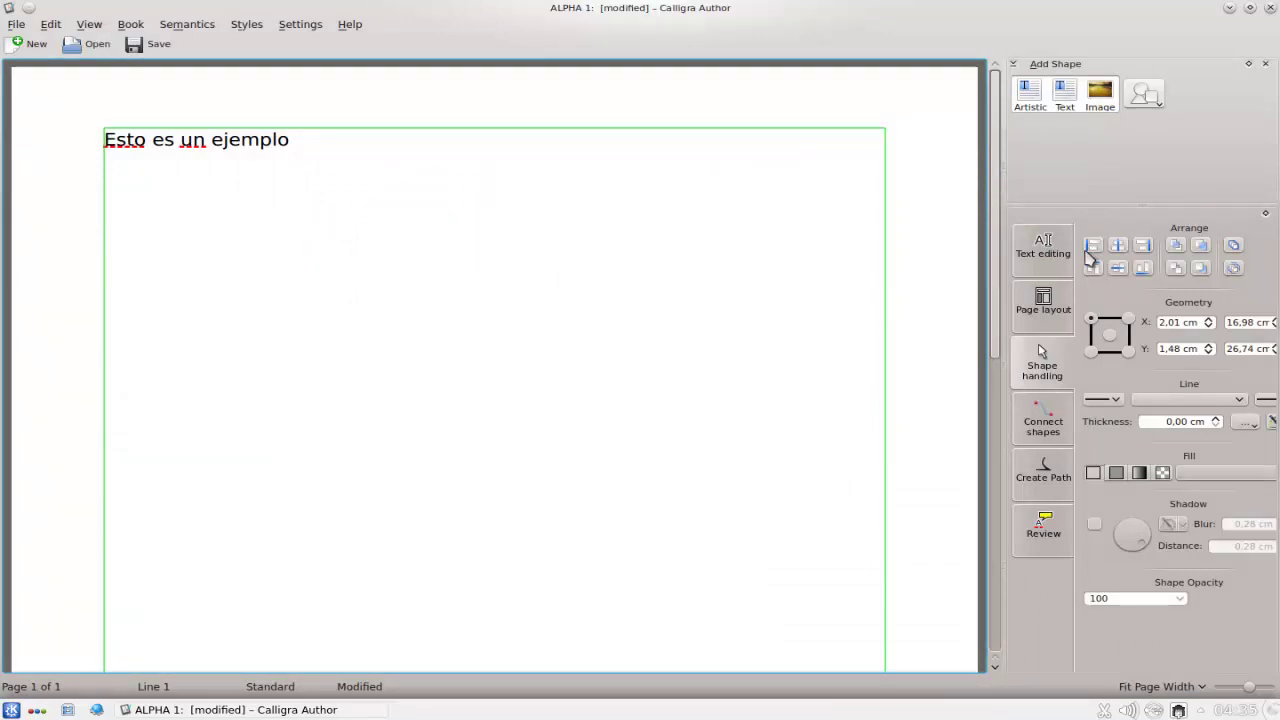
Step: Add a header and a footer to the document through the page layout options
left_click(1045, 311)
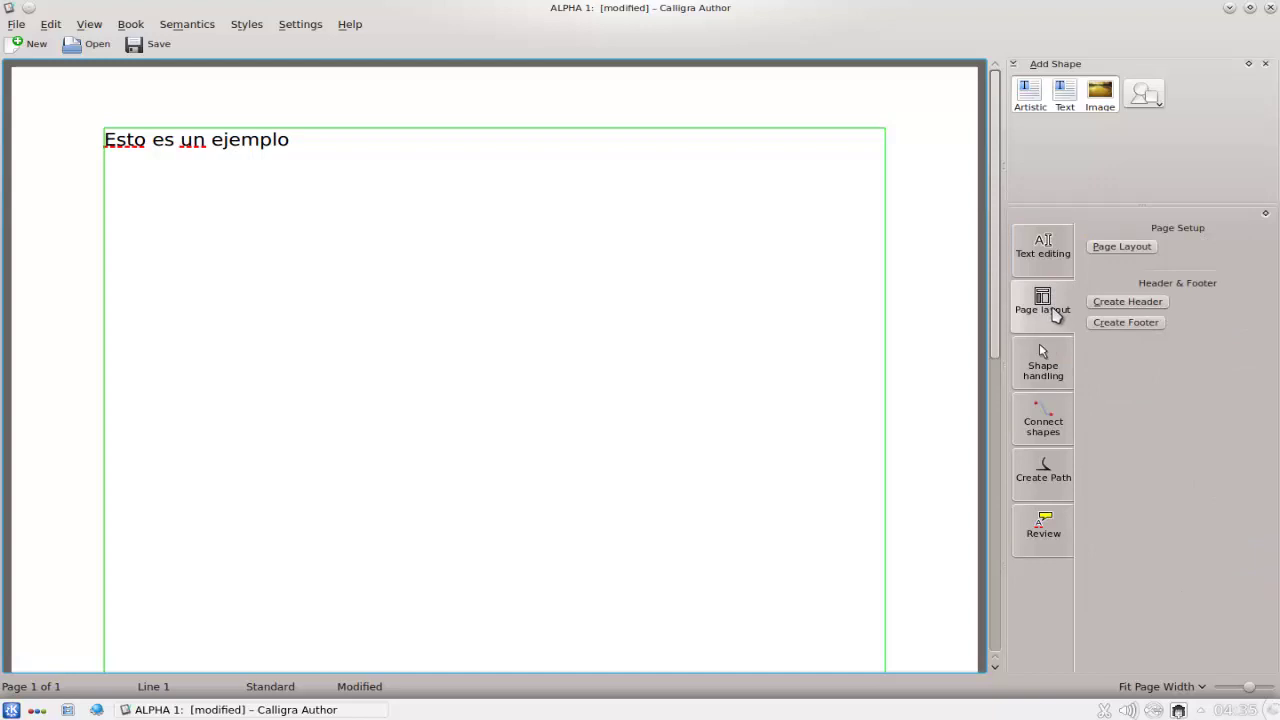
left_click(1128, 302)
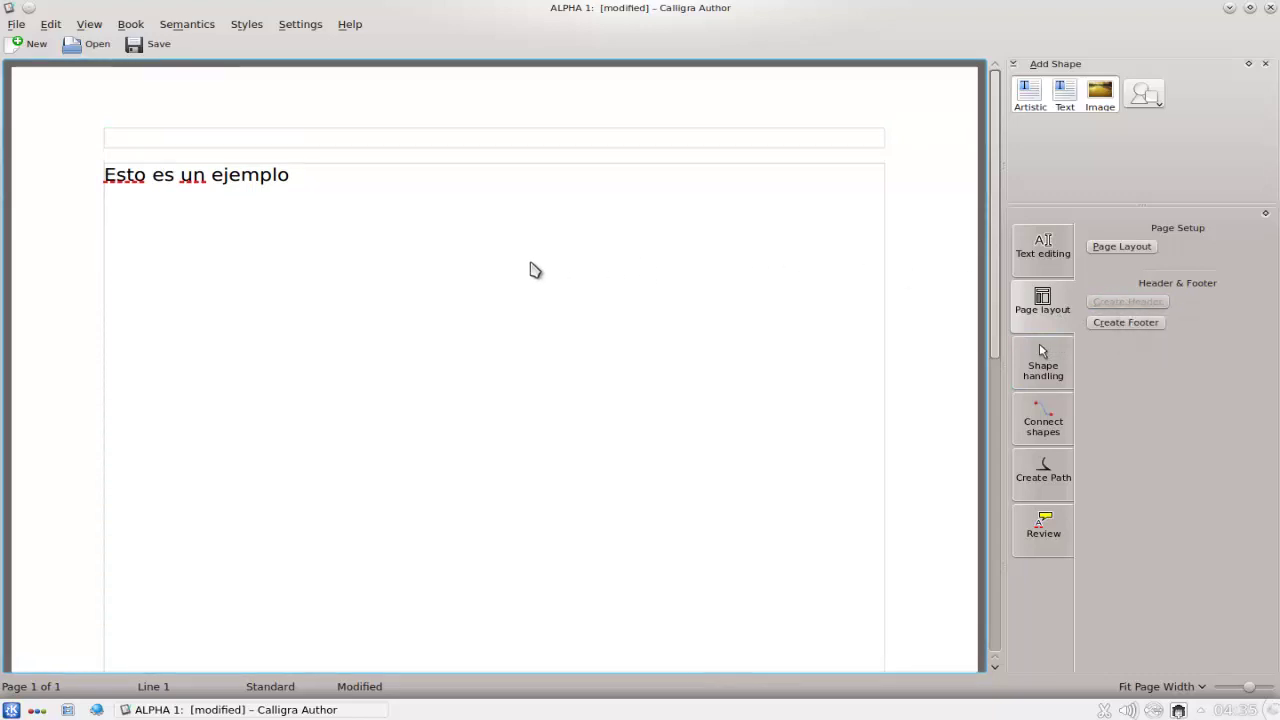
left_click(1114, 326)
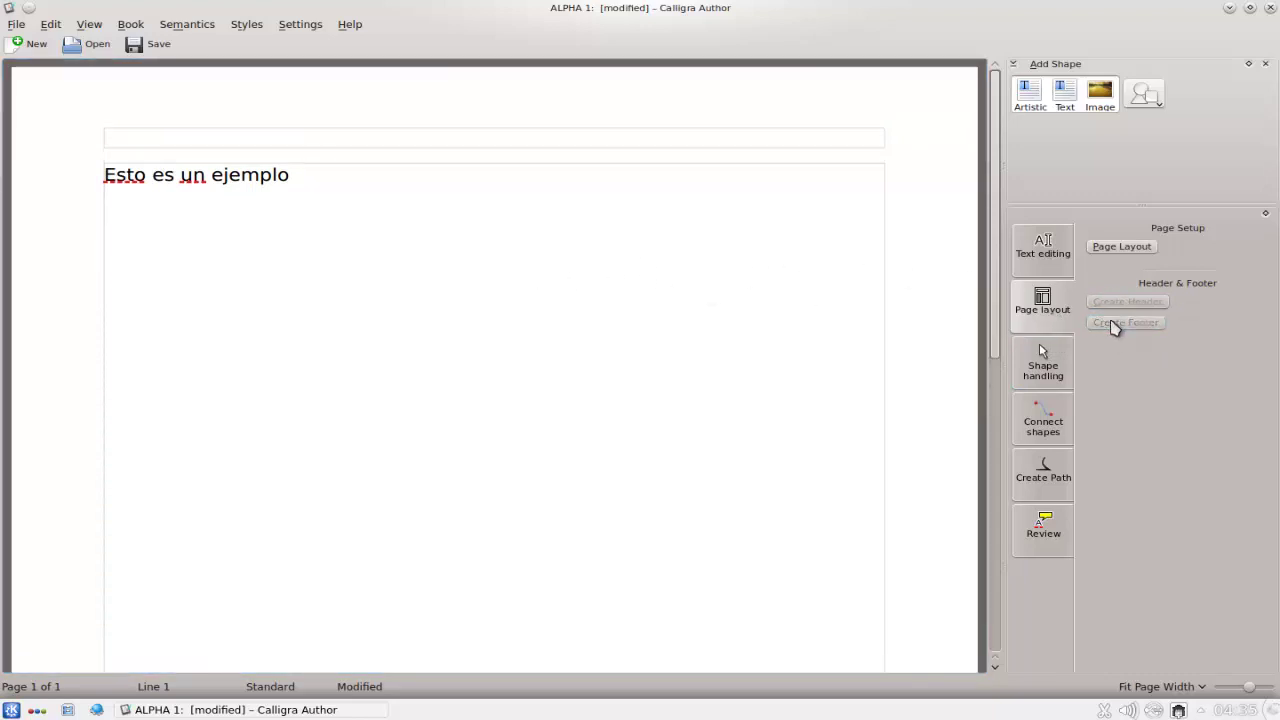
Step: Give the main text frame a solid line style and set its geometry reference point to the center
left_click(1043, 370)
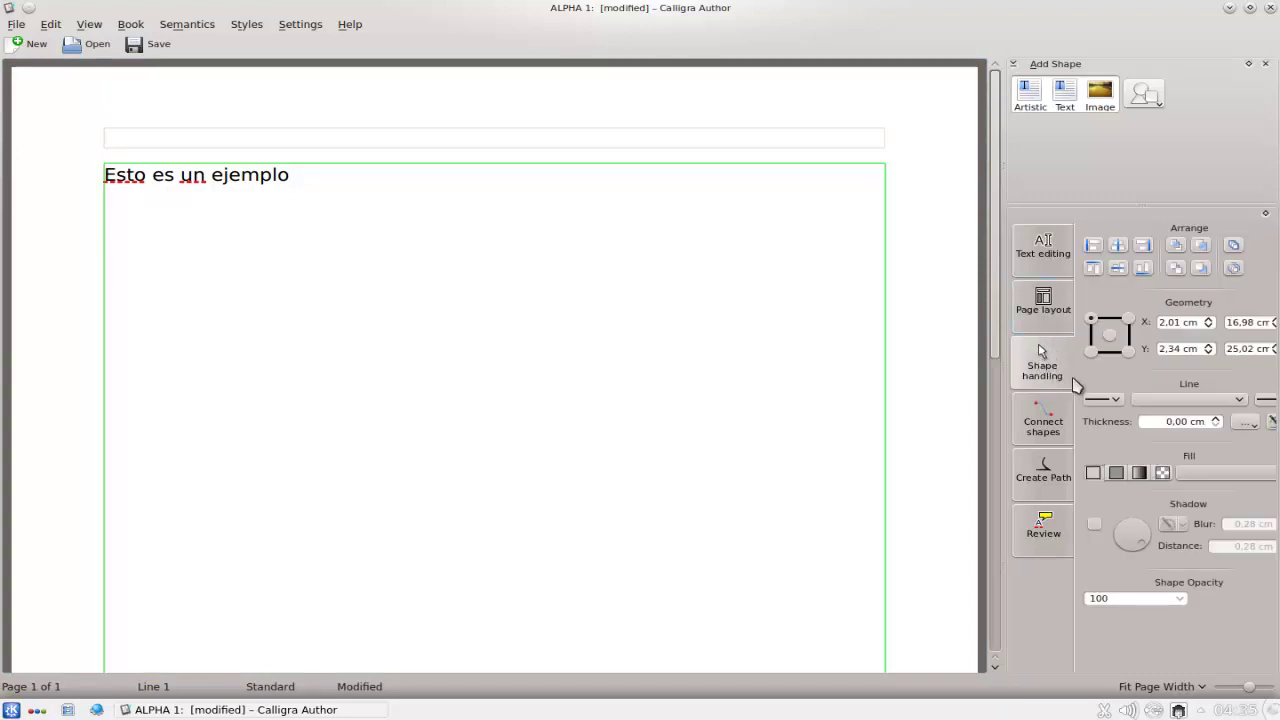
left_click(1239, 399)
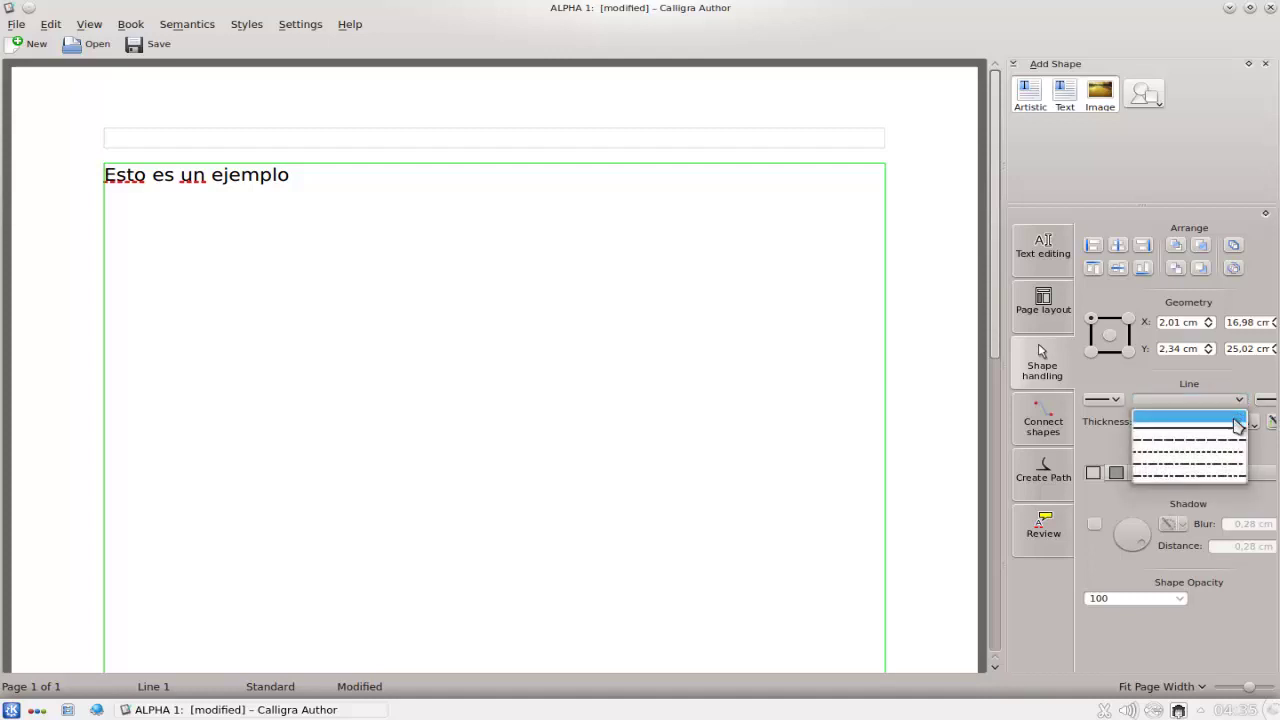
left_click(1237, 432)
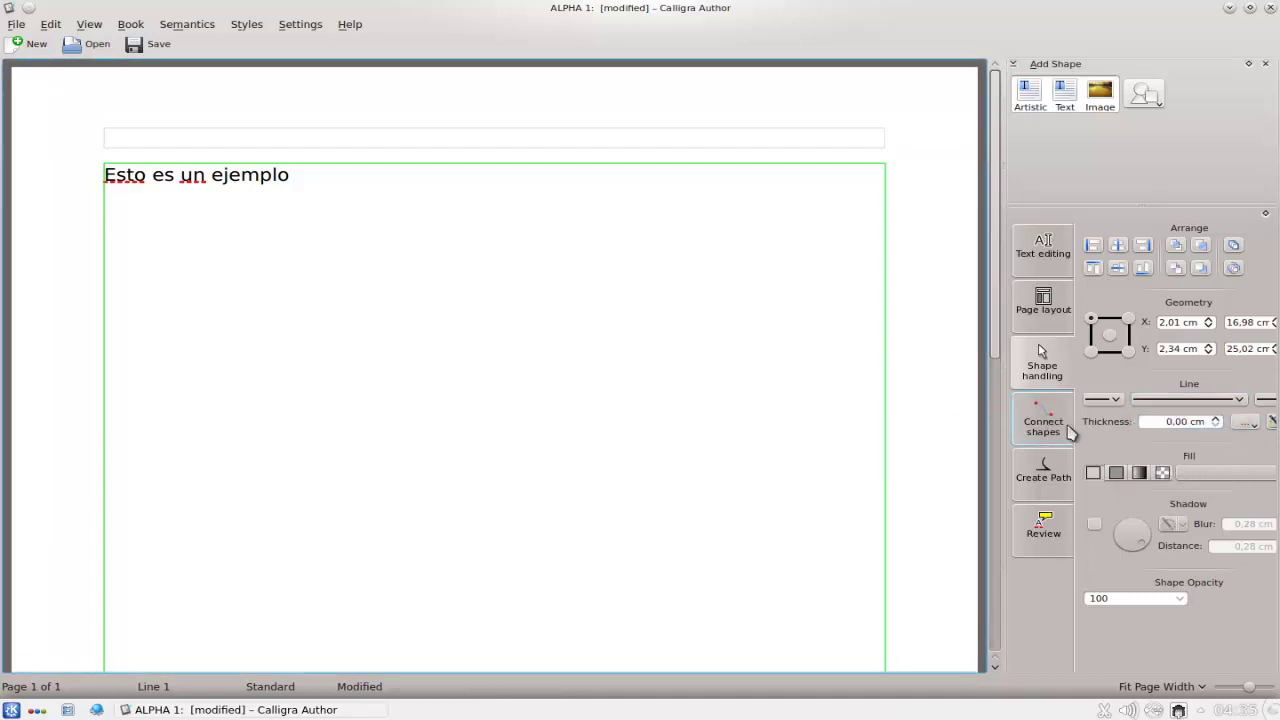
left_click_drag(1140, 537, 1123, 569)
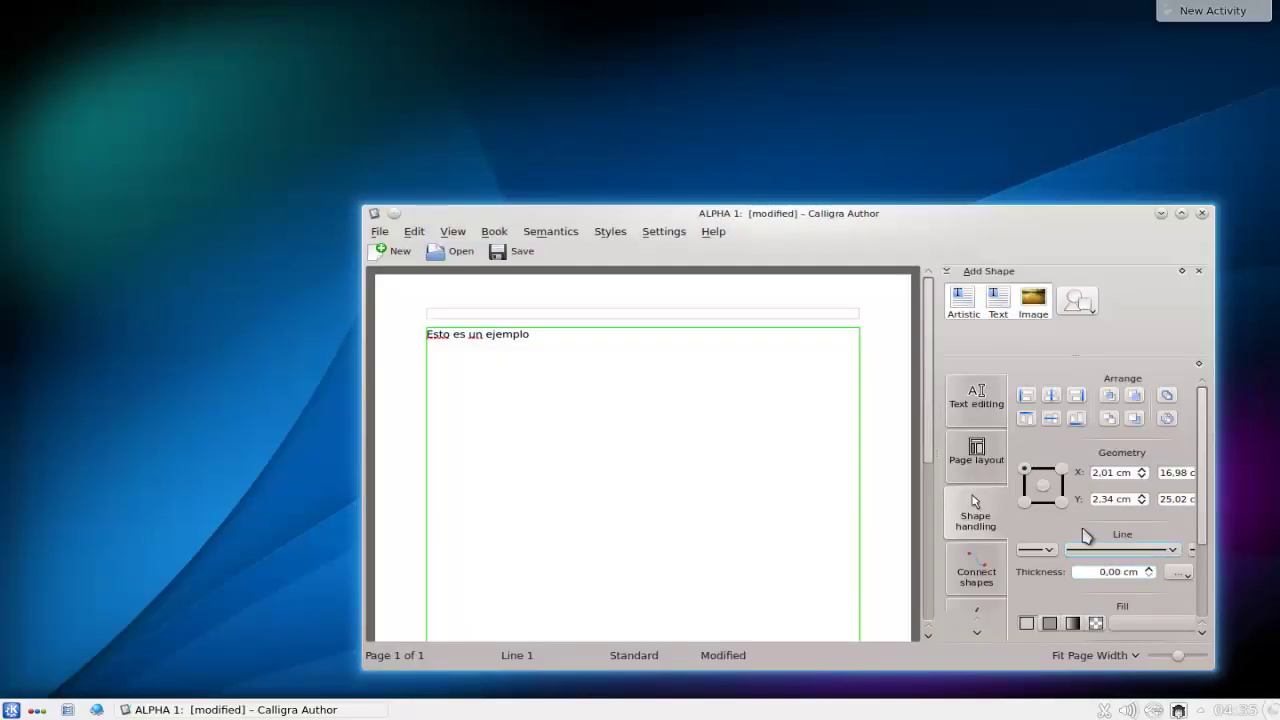
left_click(1181, 213)
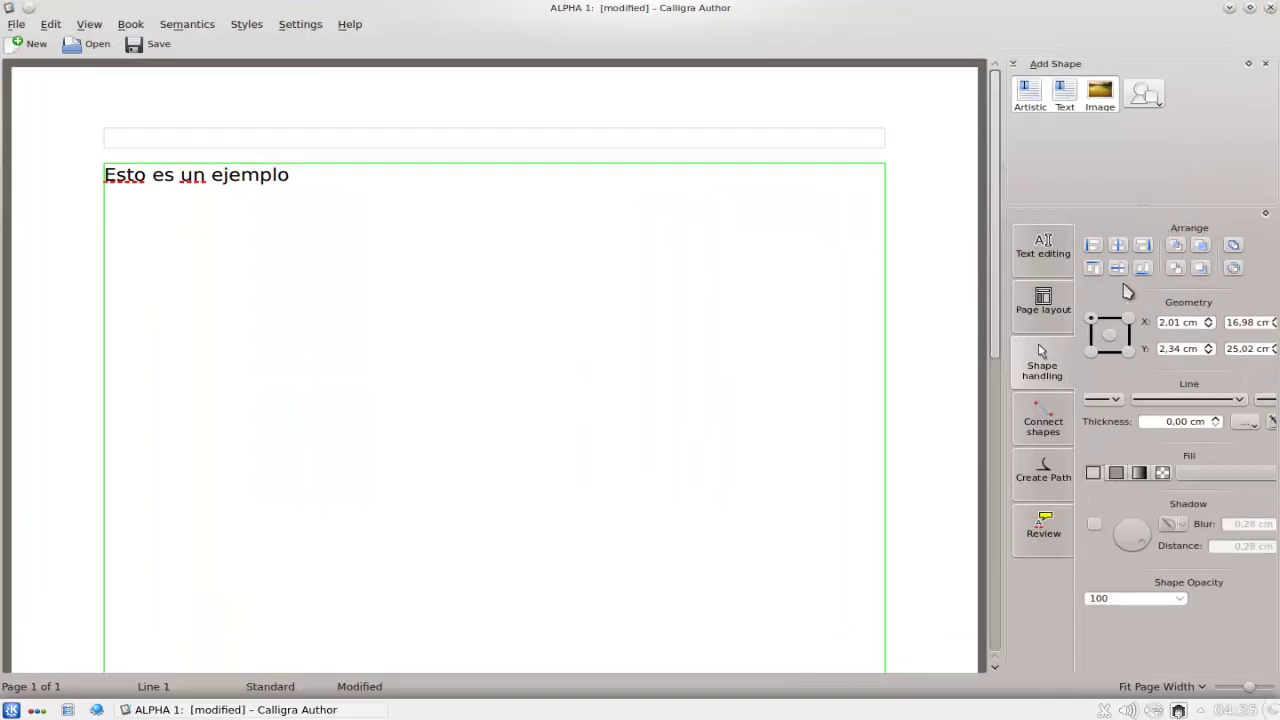
left_click(1110, 335)
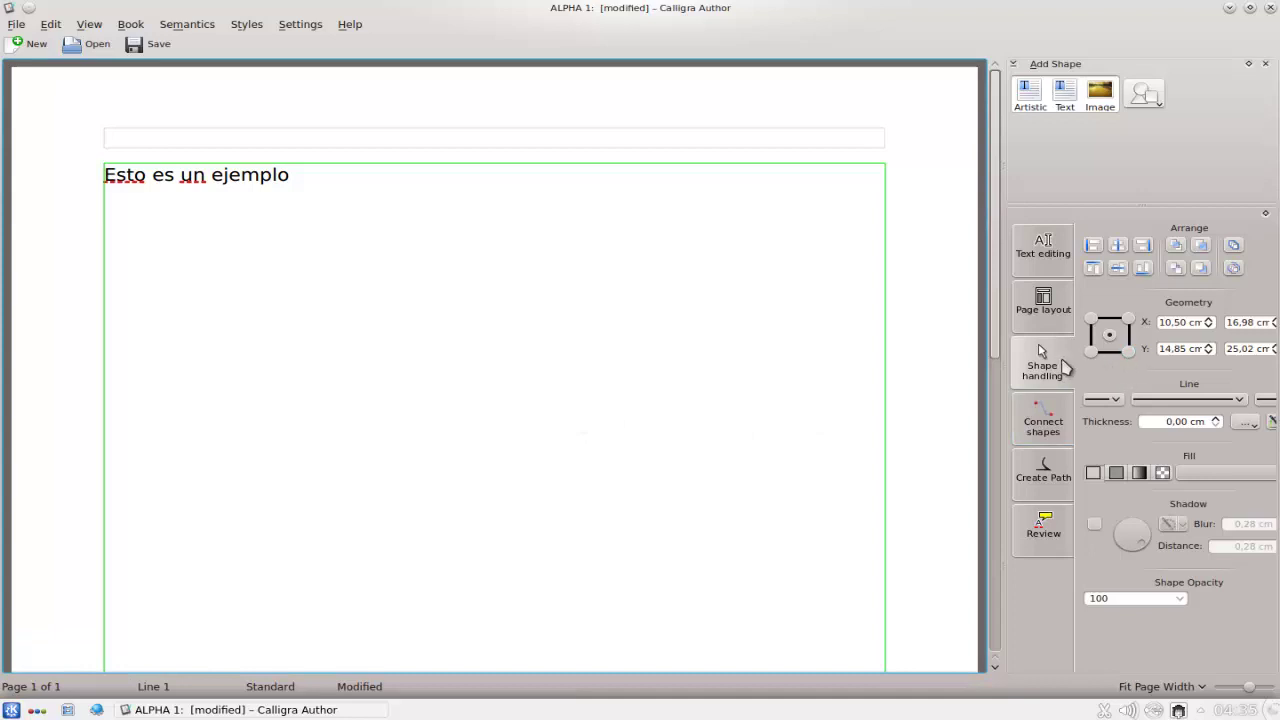
Step: Draw a closed curved path in the middle of the page, below the sample text, with the Create Path tool
left_click(1045, 416)
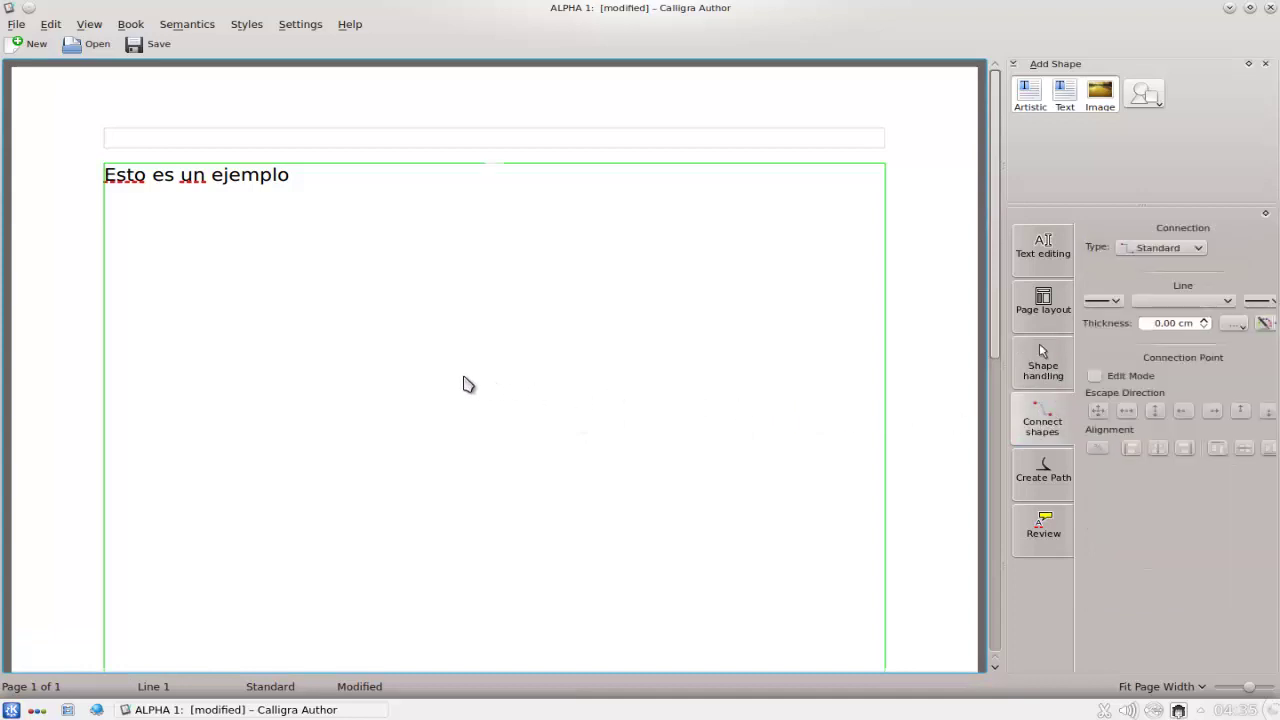
left_click(1045, 478)
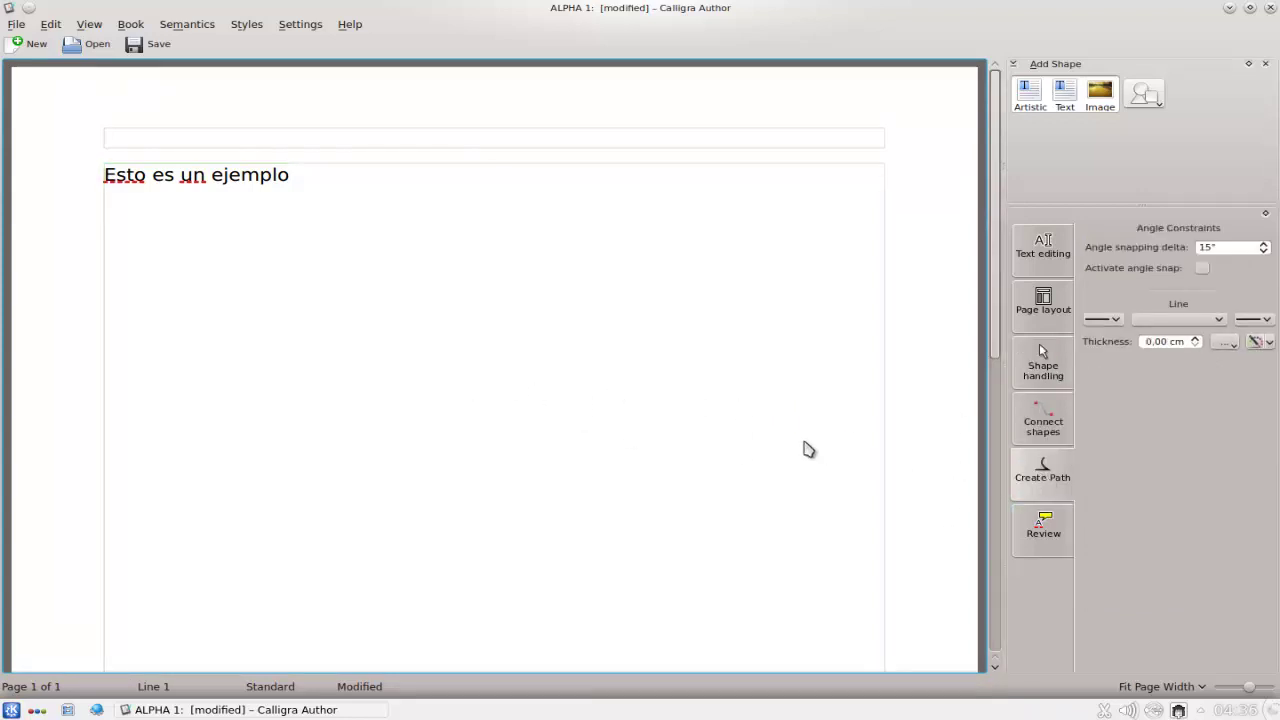
left_click(645, 403)
left_click_drag(455, 370, 440, 490)
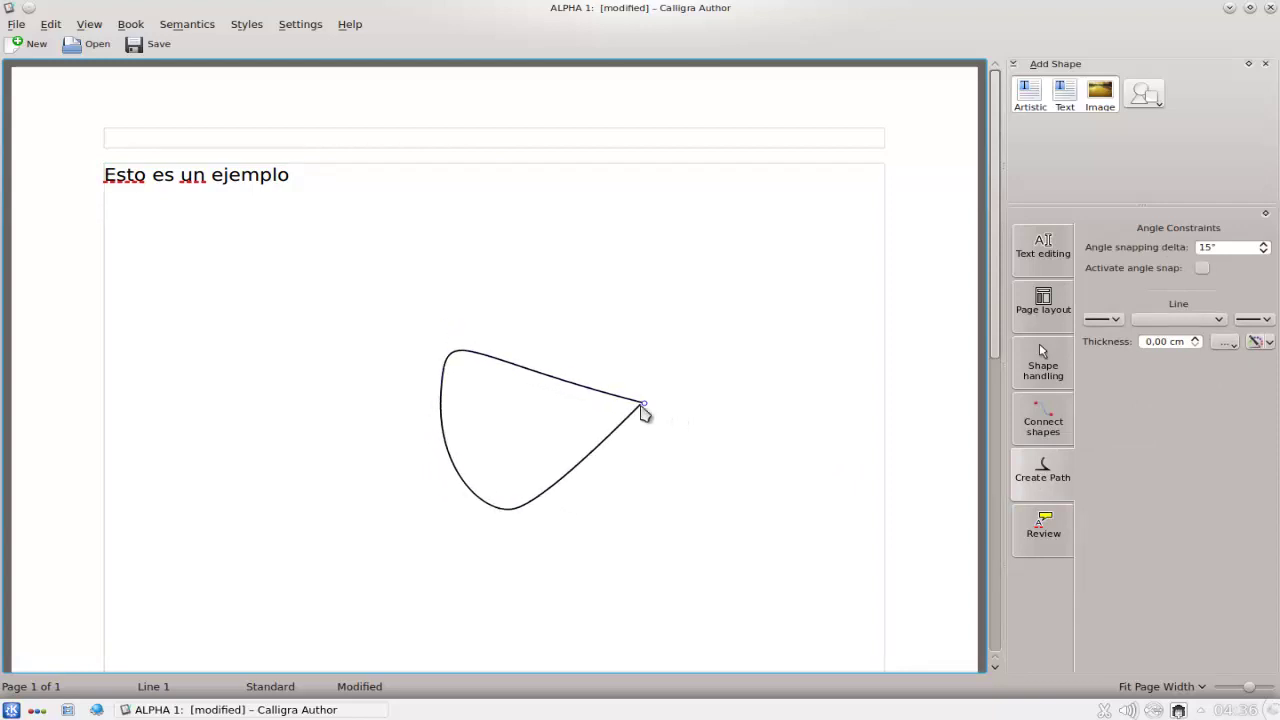
left_click(645, 404)
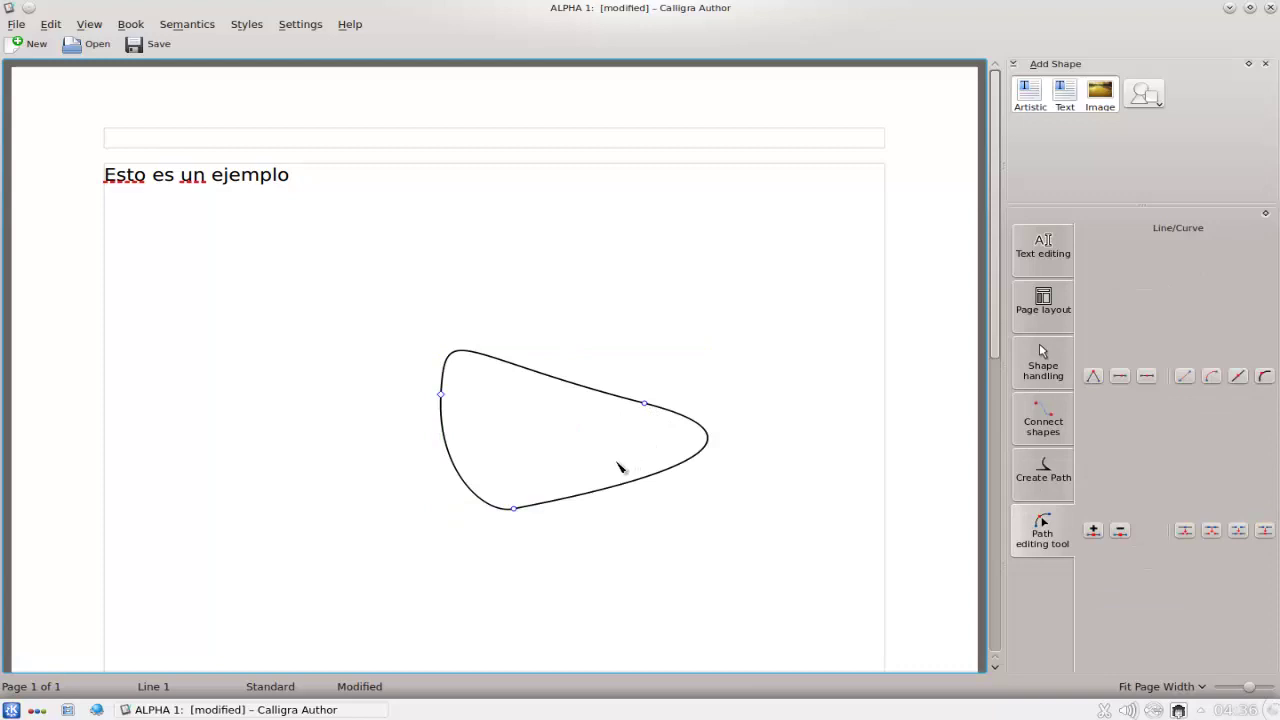
Step: Bulge the path's lower-left segment outward and stretch the whole shape upward toward the sample text
left_click(596, 497)
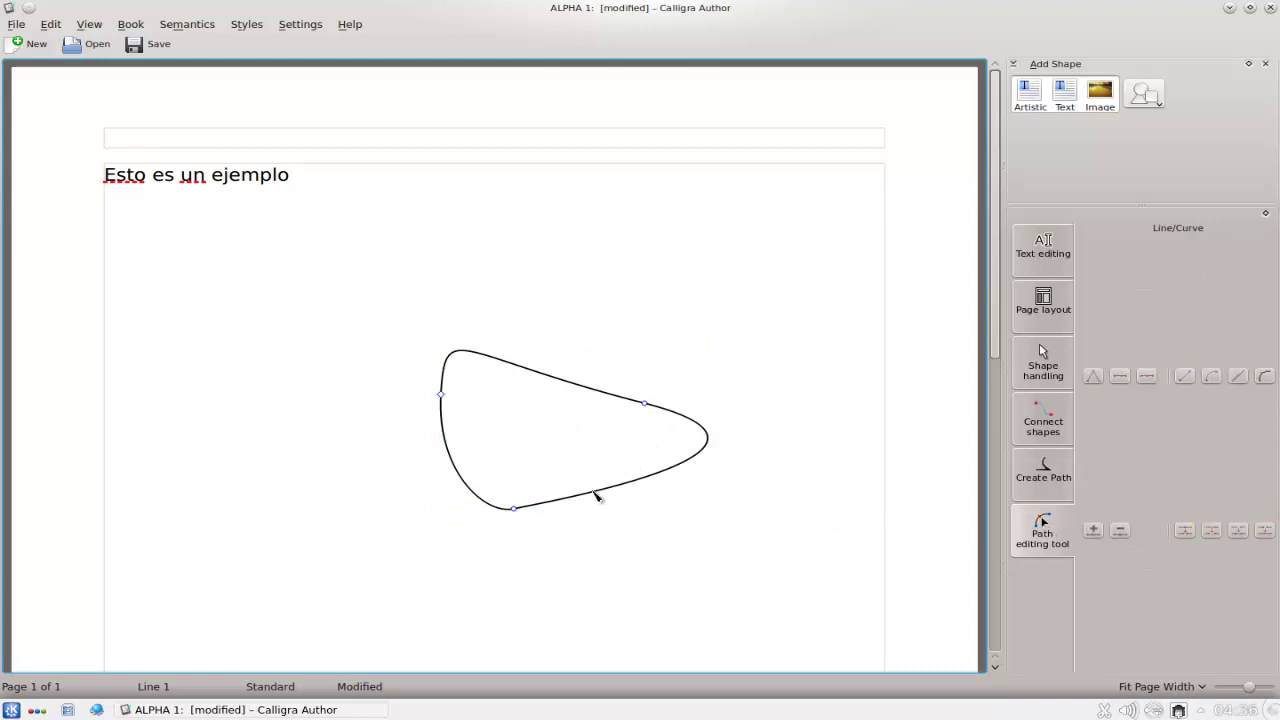
mouse_move(519, 517)
left_mouse_down()
mouse_move(497, 537)
mouse_move(500, 509)
mouse_move(524, 518)
mouse_move(512, 516)
left_mouse_up()
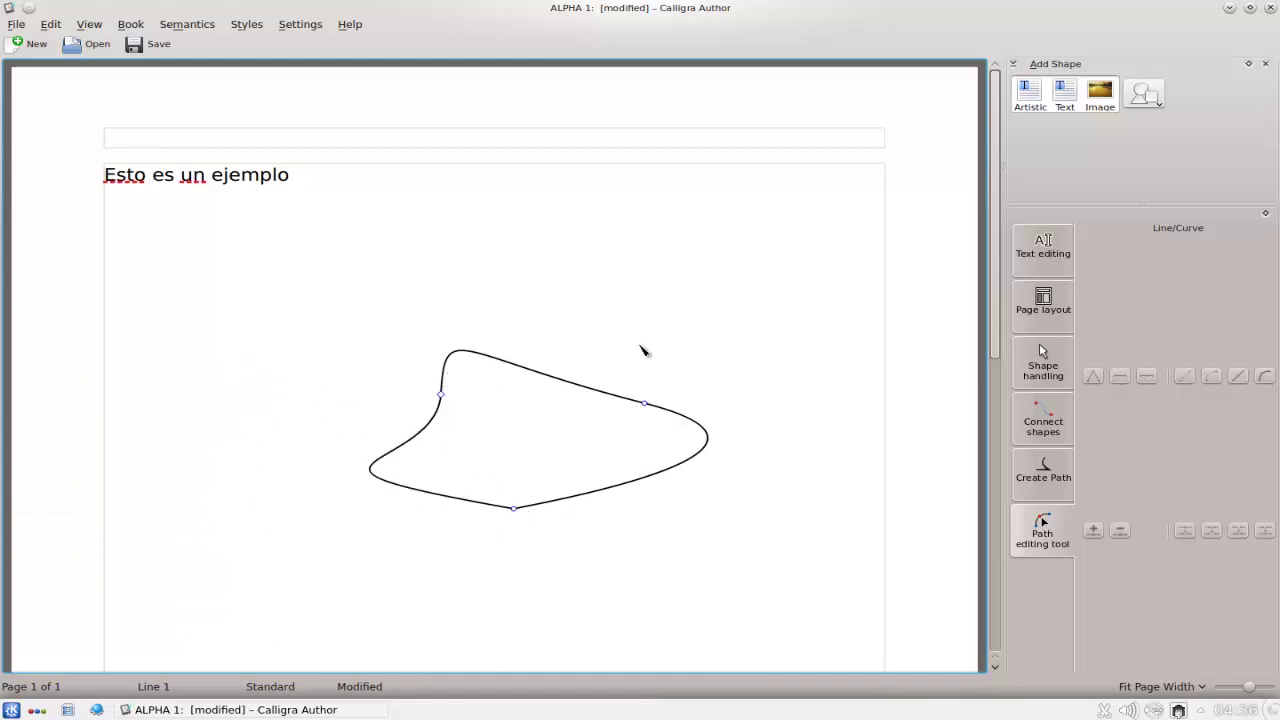
left_click(1041, 364)
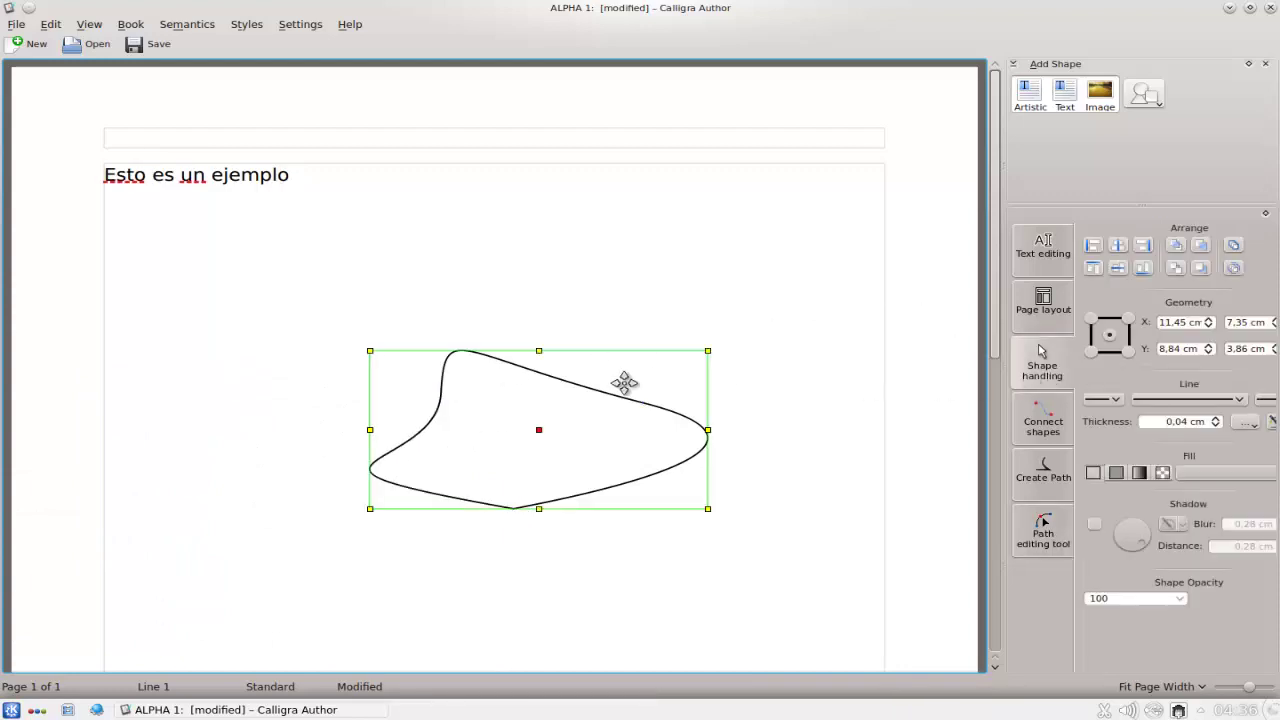
left_click_drag(550, 352, 548, 245)
left_click(292, 387)
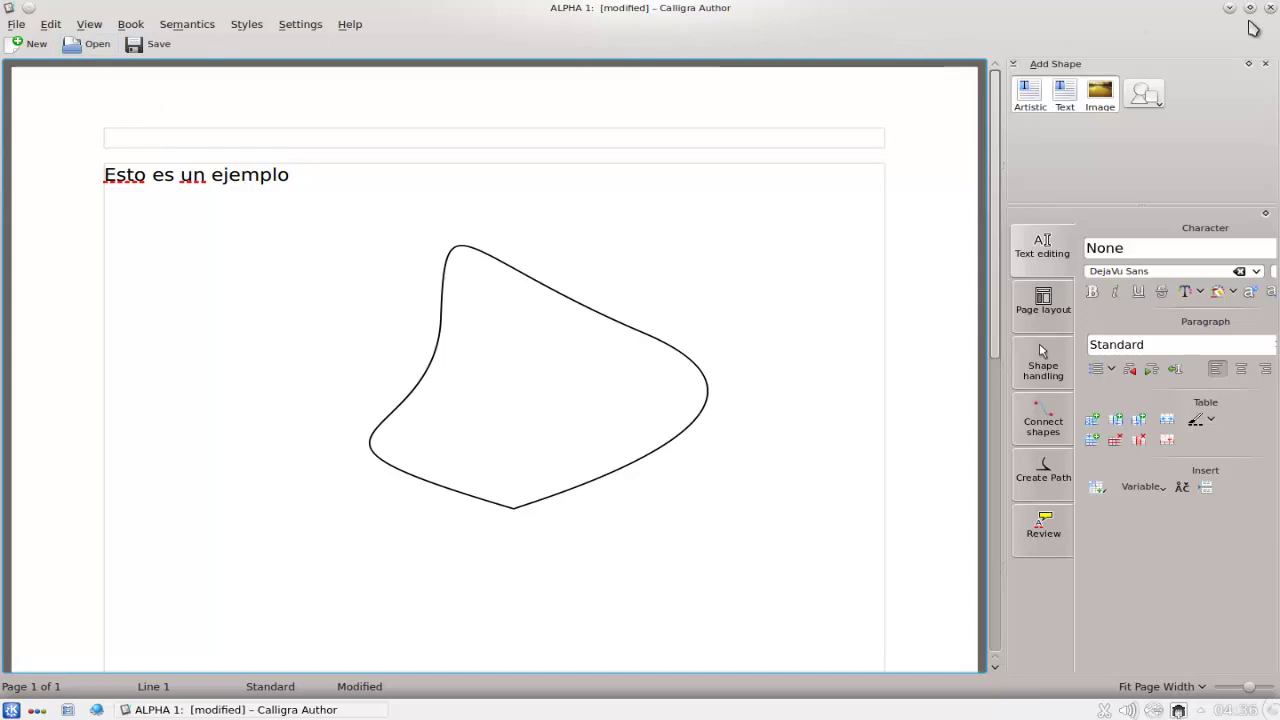
Step: Close Calligra Author, discarding the document's changes, and launch Calligra Active from the Office applications
left_click(1270, 8)
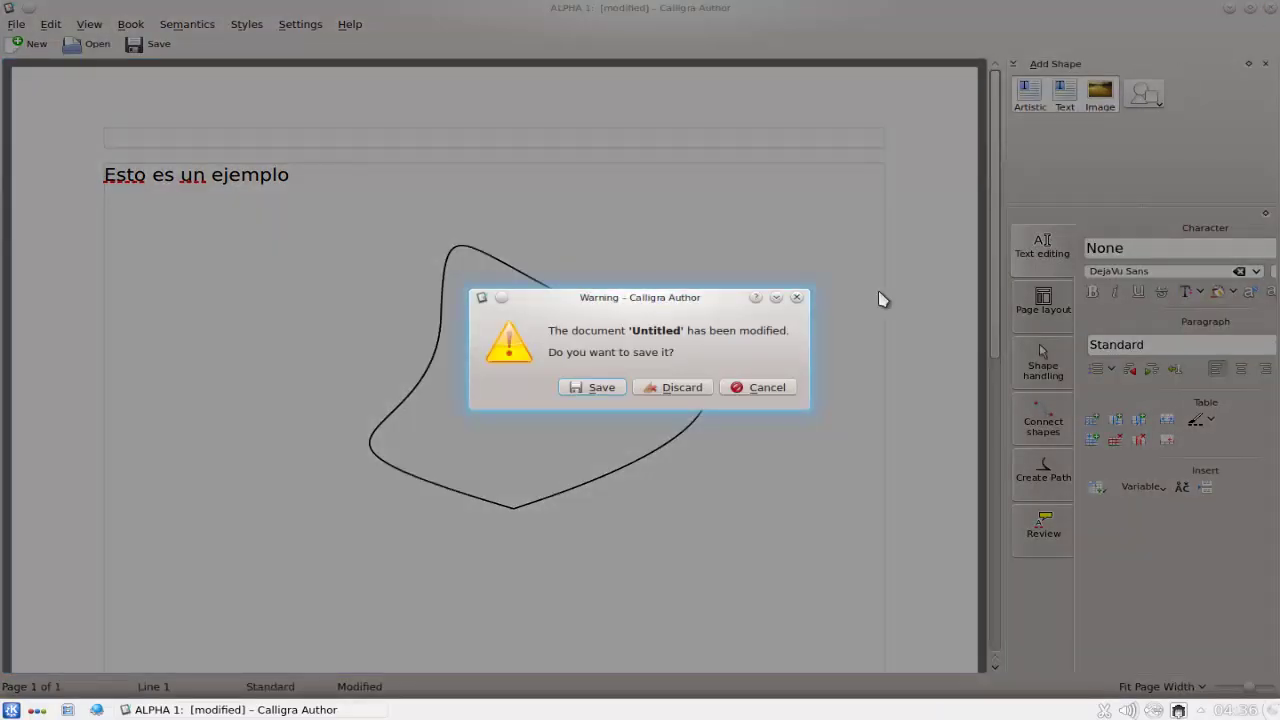
left_click(670, 390)
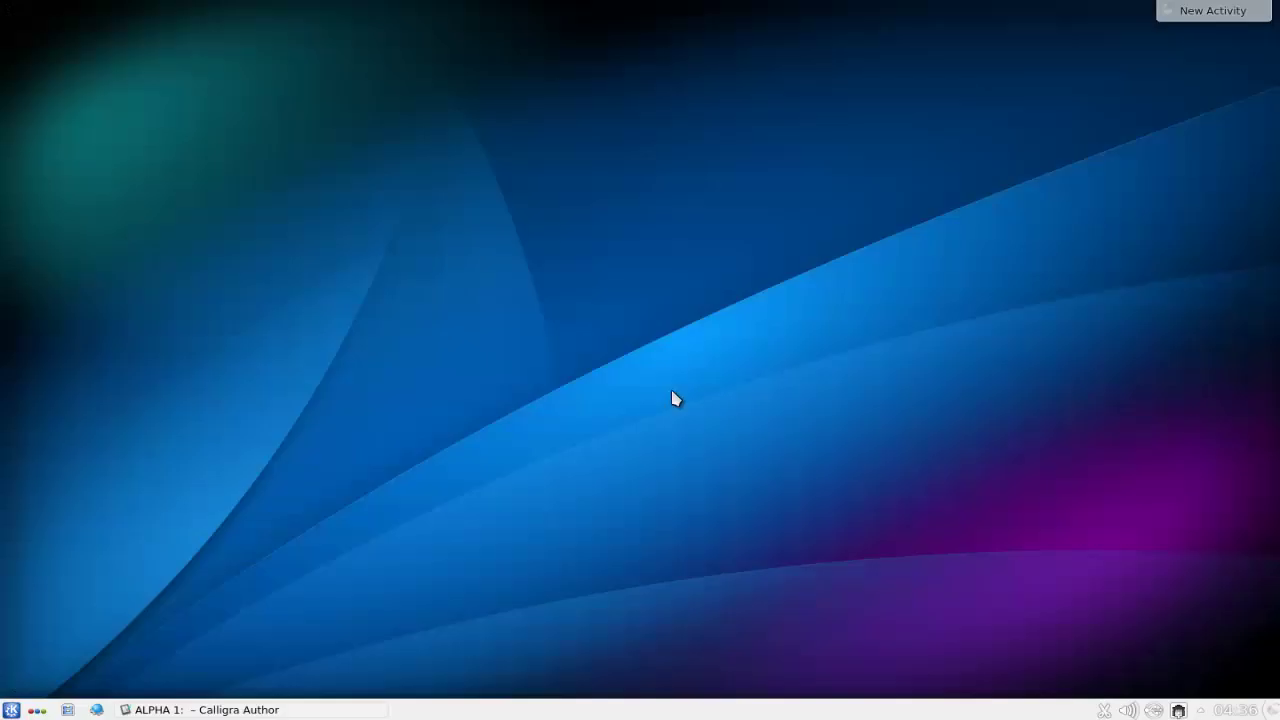
left_click(14, 710)
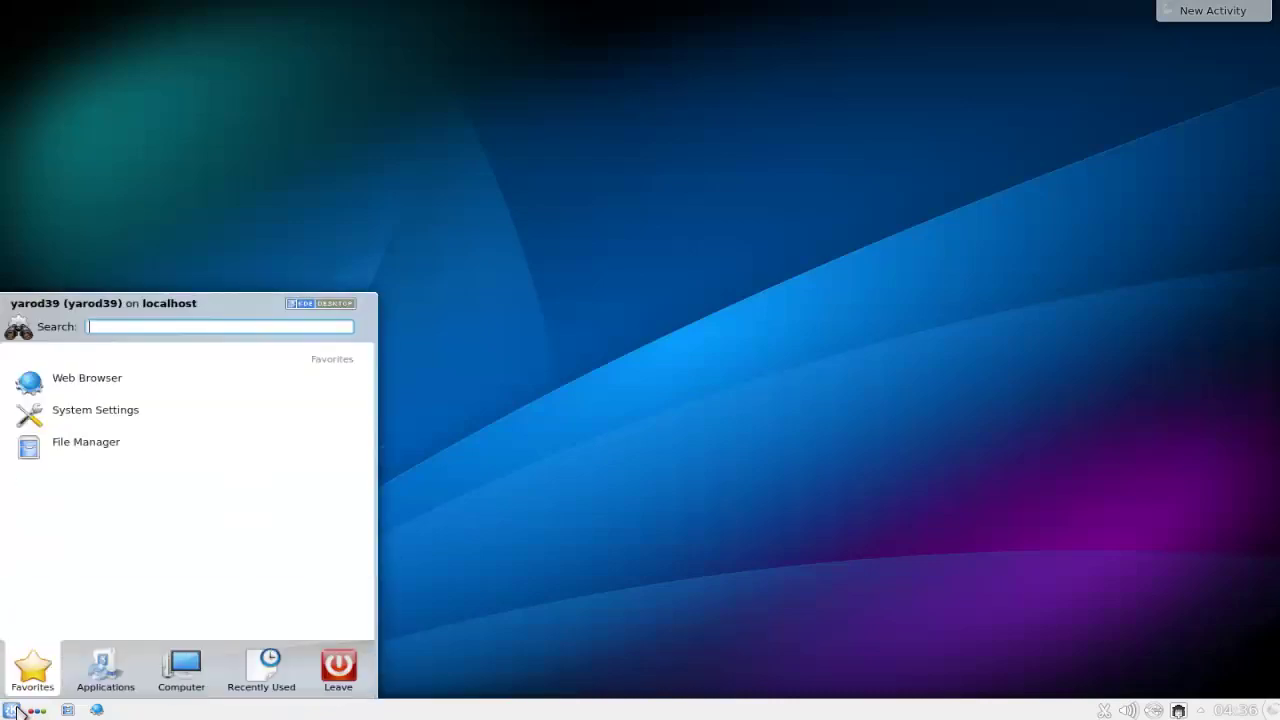
left_click(104, 672)
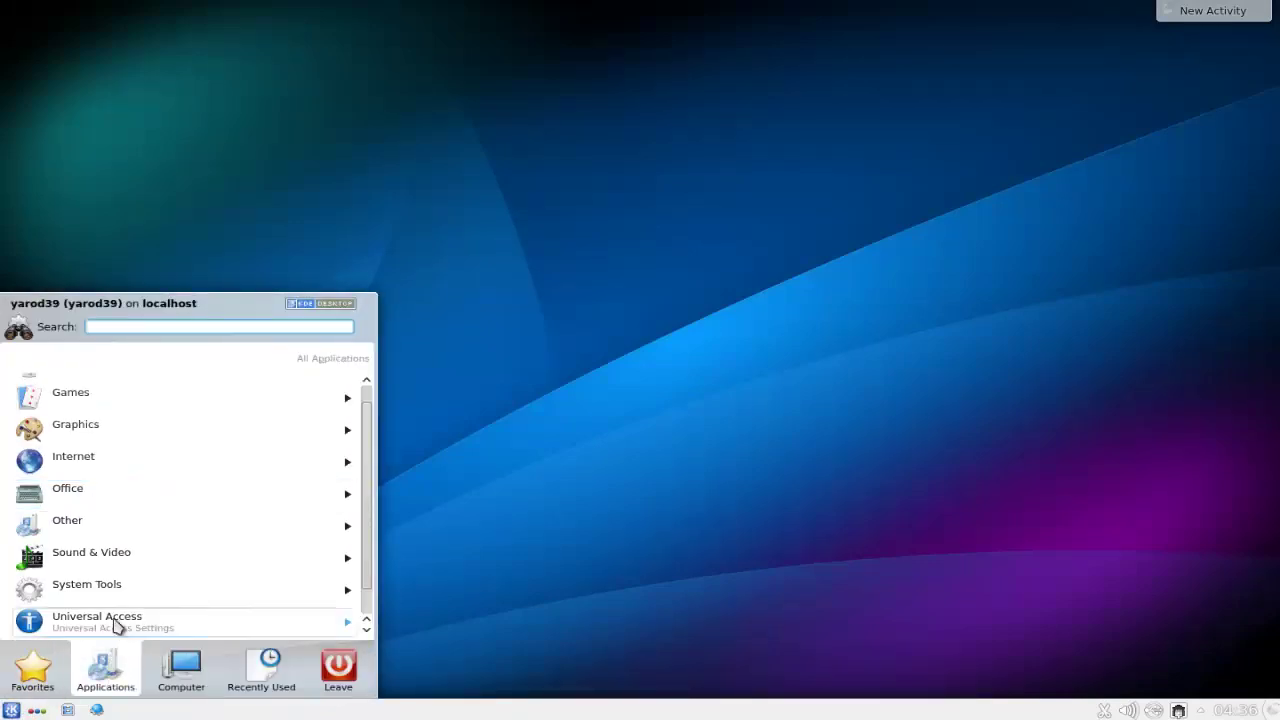
left_click(97, 493)
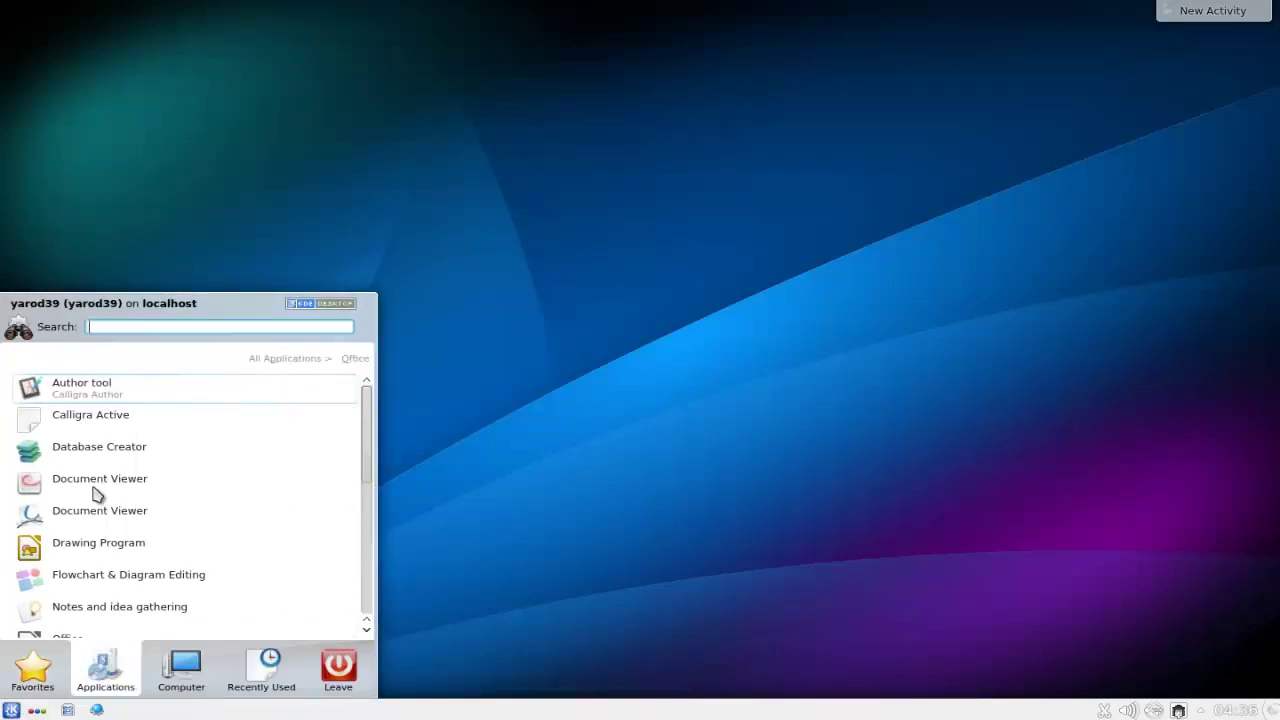
left_click(84, 420)
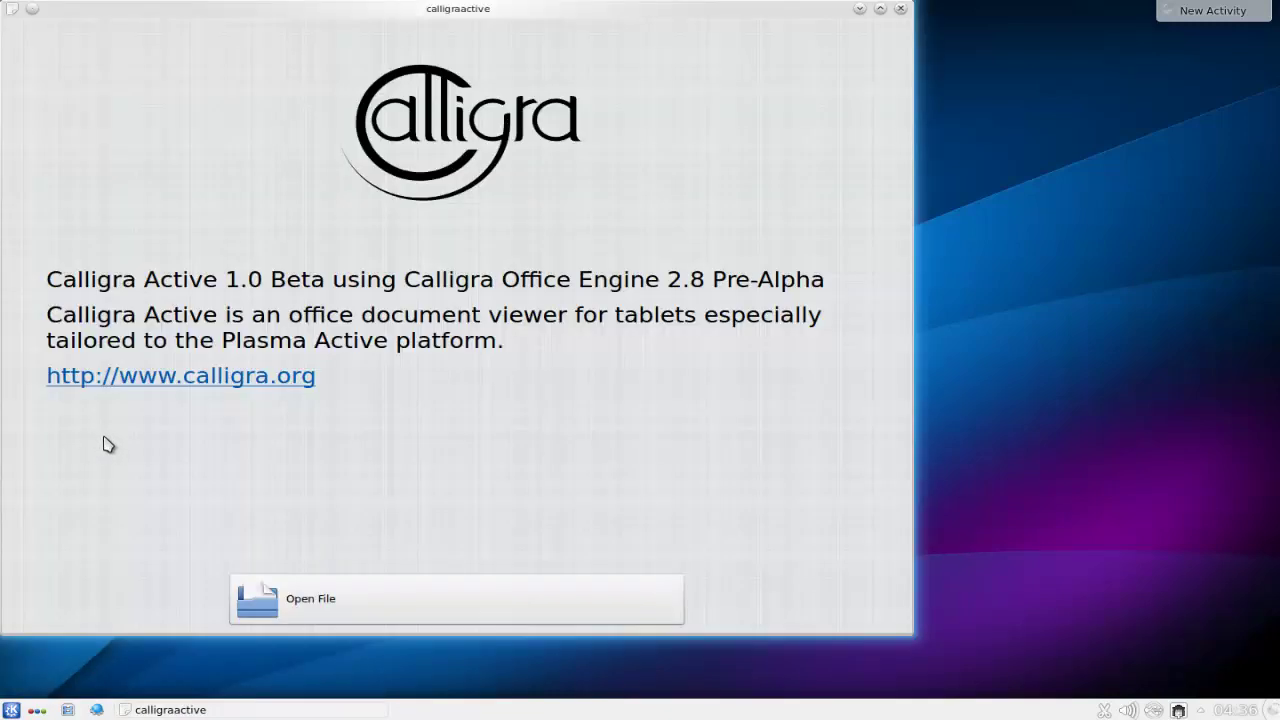
Step: Close Calligra Active and launch the Database Creator (Kexi) from the Office applications in a maximized window
left_click(901, 9)
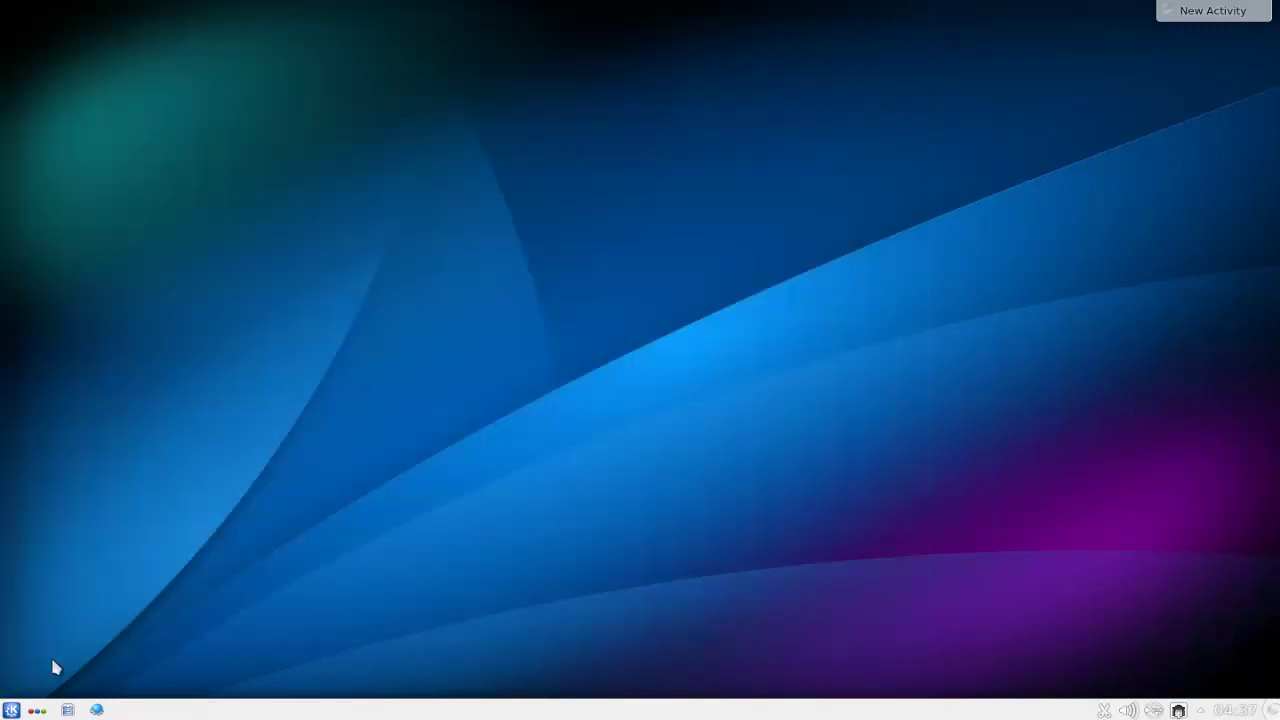
left_click(16, 709)
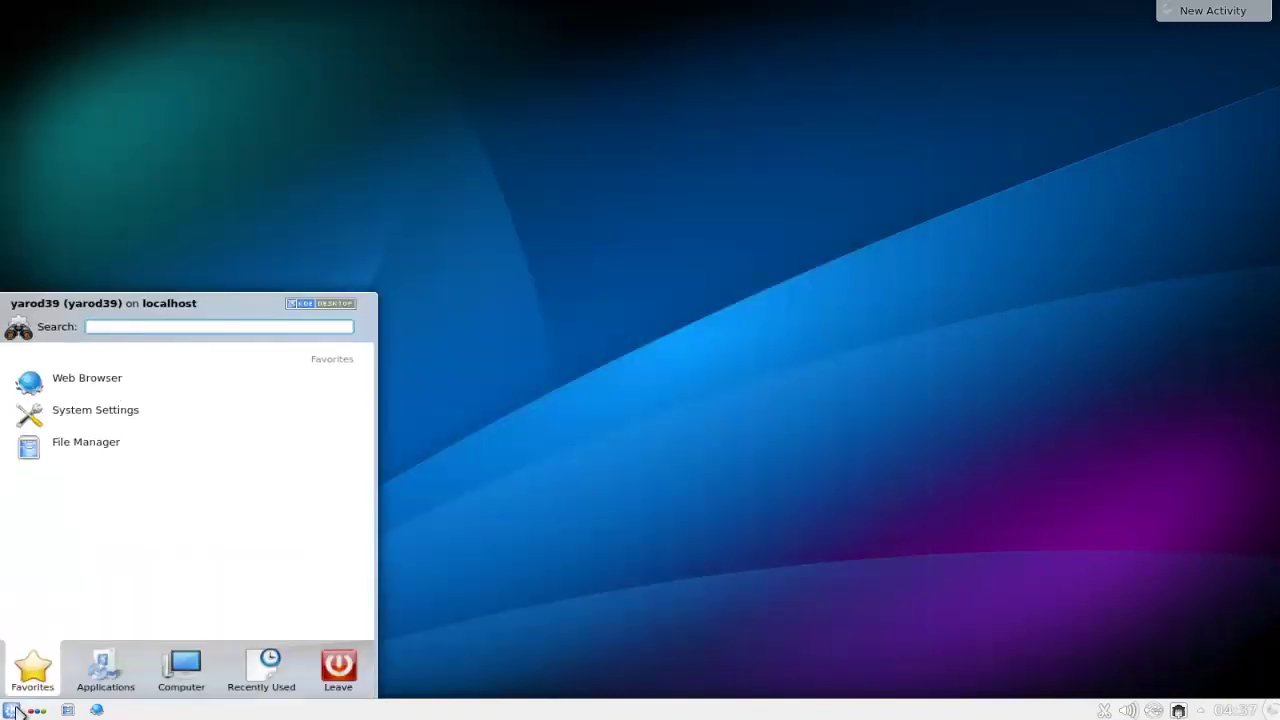
left_click(106, 686)
left_click(109, 506)
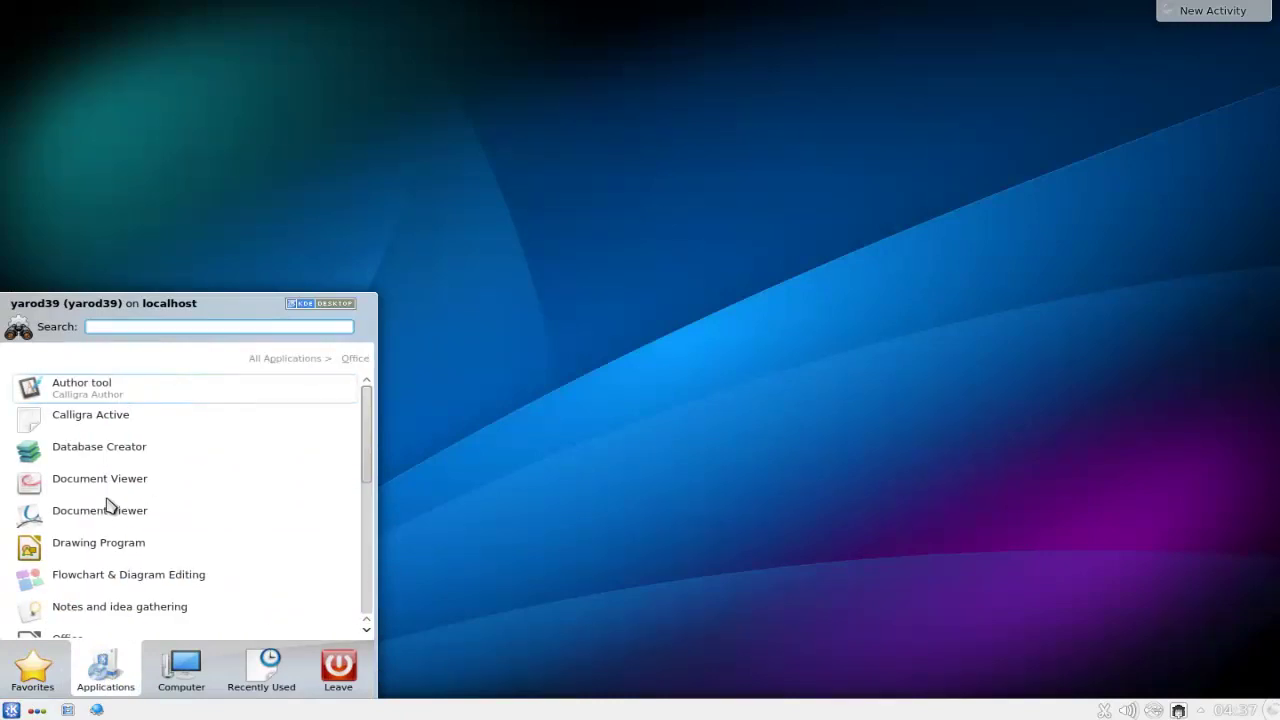
left_click(97, 456)
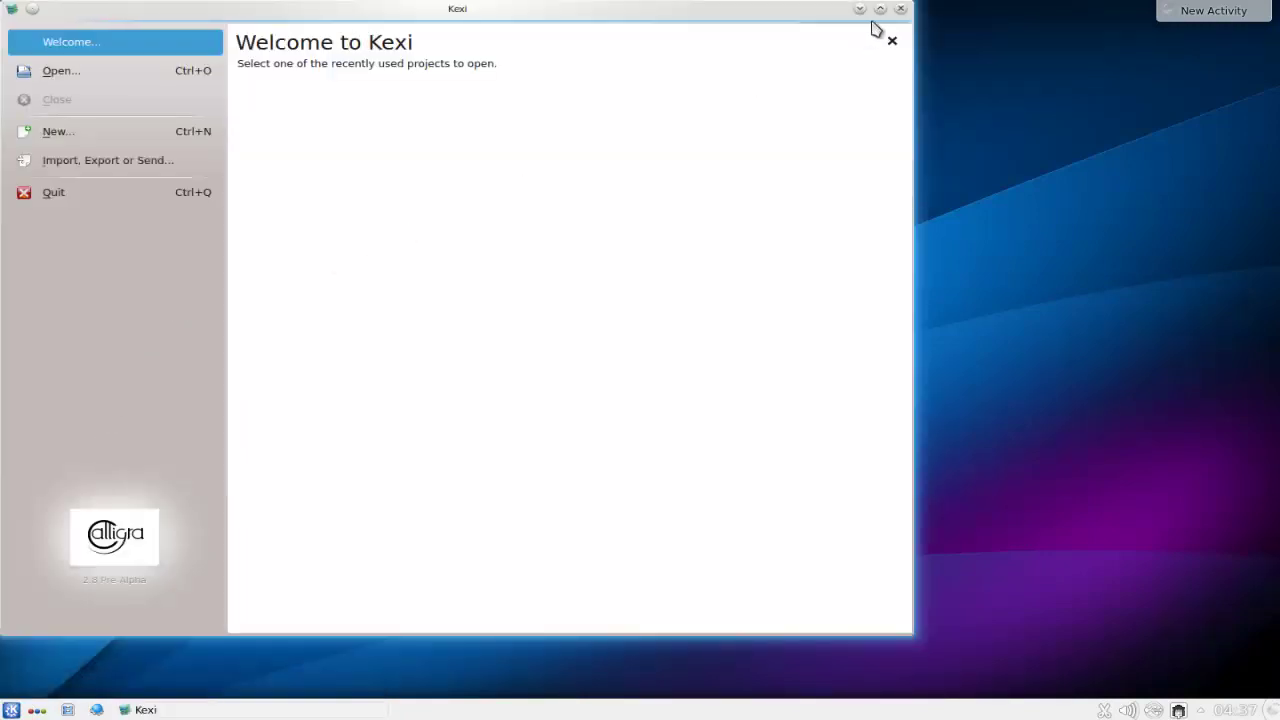
left_click(882, 10)
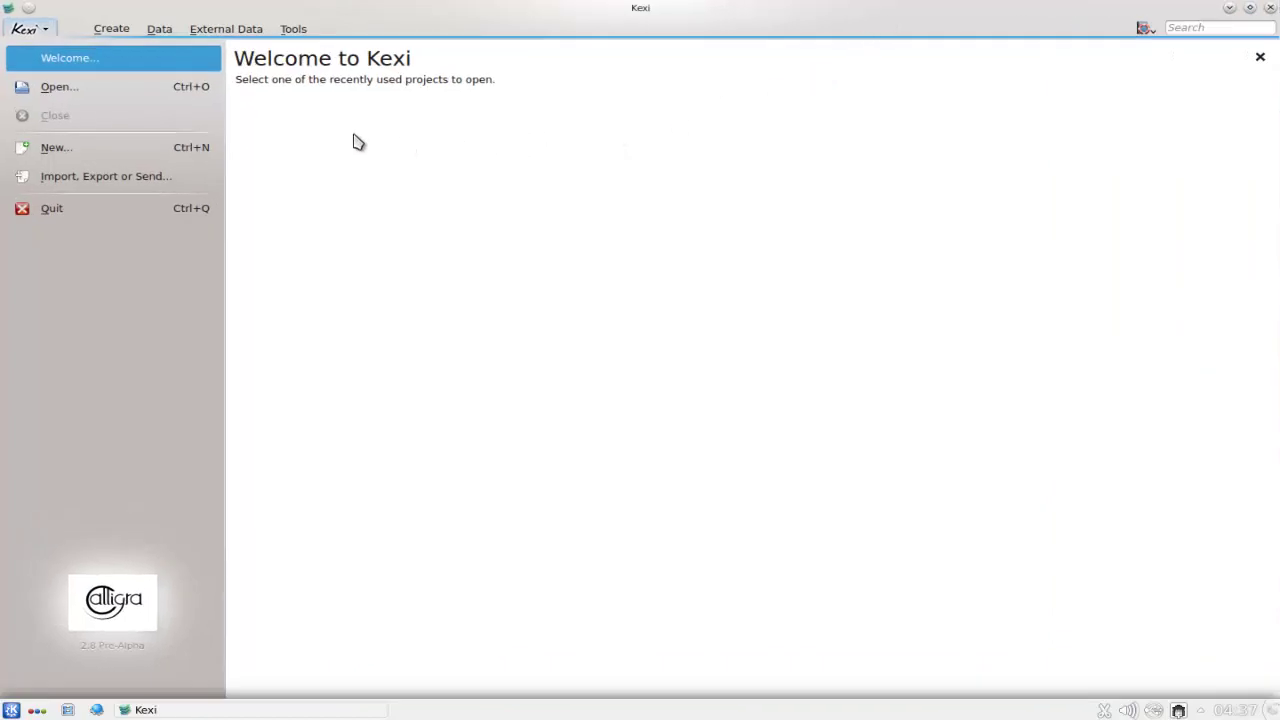
Step: Examine Kexi's Create, Data, External Data and Tools commands and its options for opening a project
left_click(113, 29)
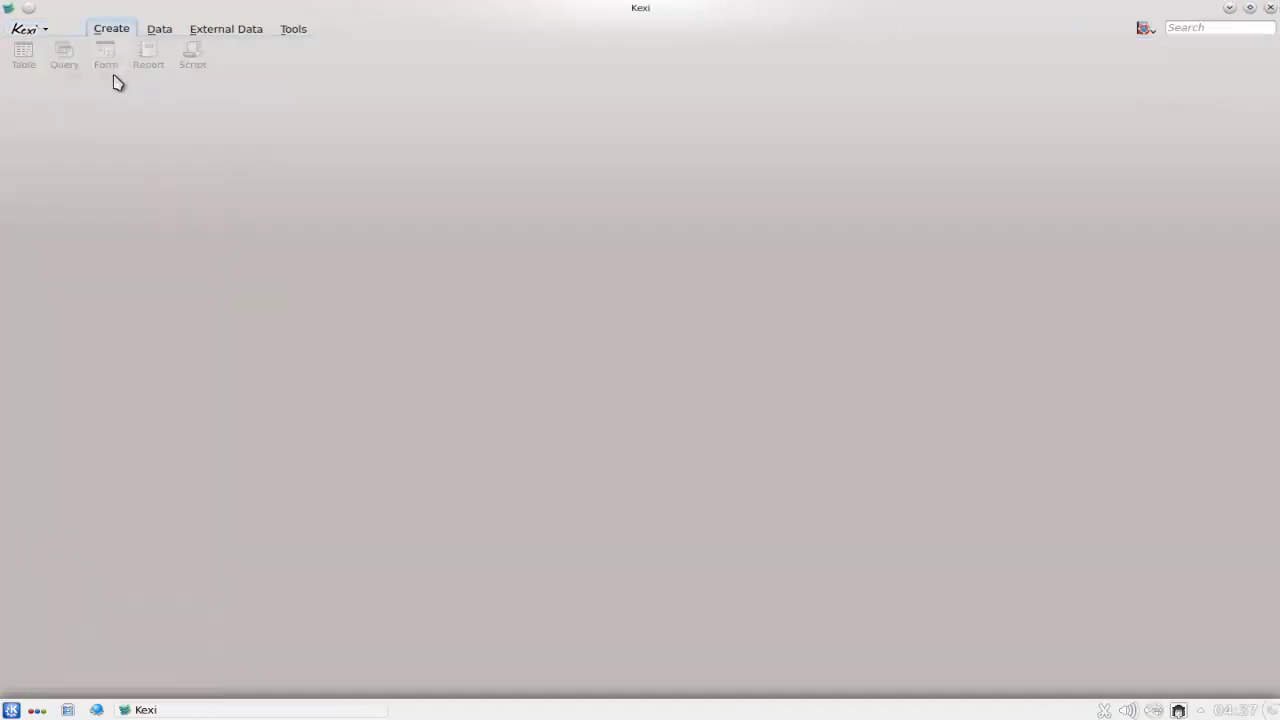
left_click(155, 38)
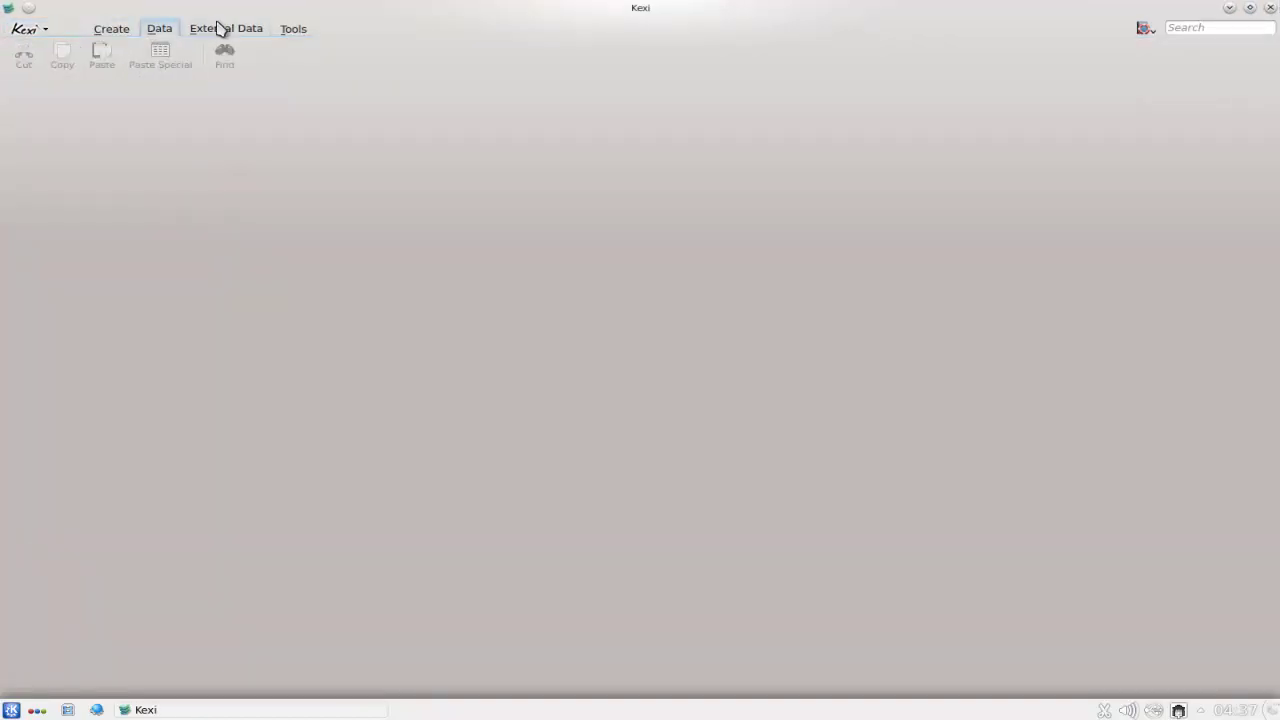
left_click(225, 32)
left_click(293, 32)
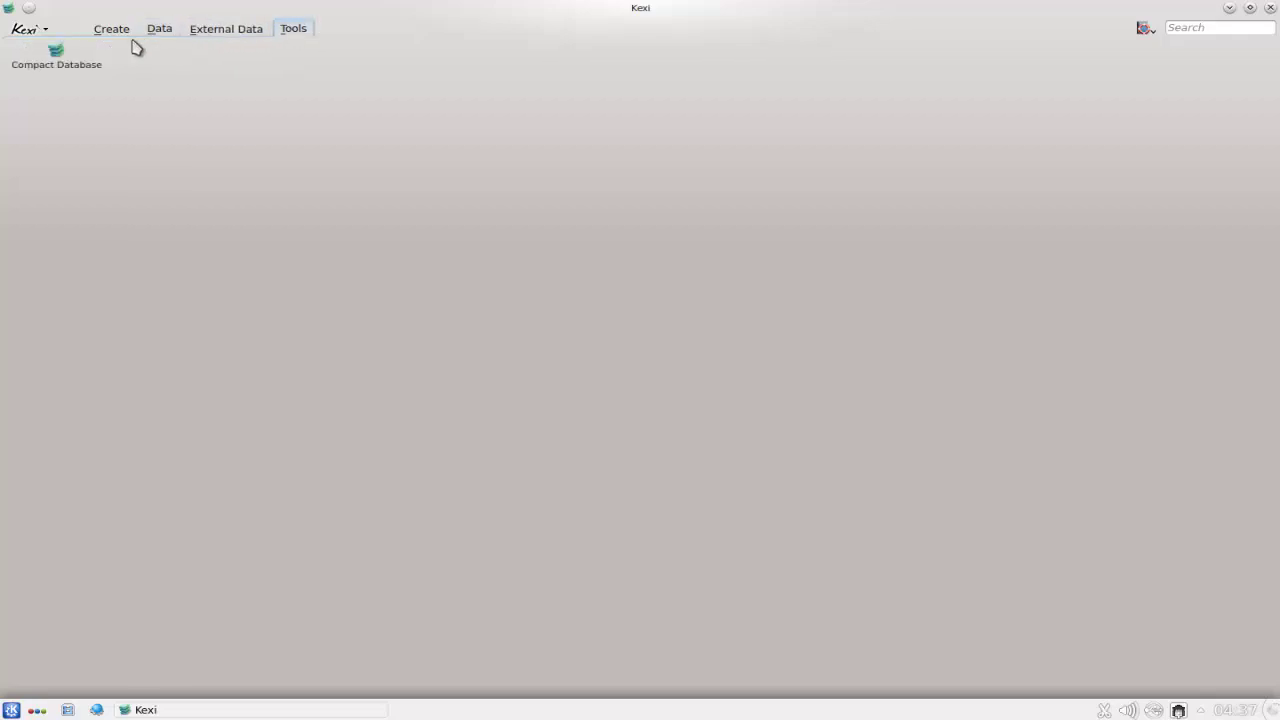
left_click(25, 31)
left_click(44, 91)
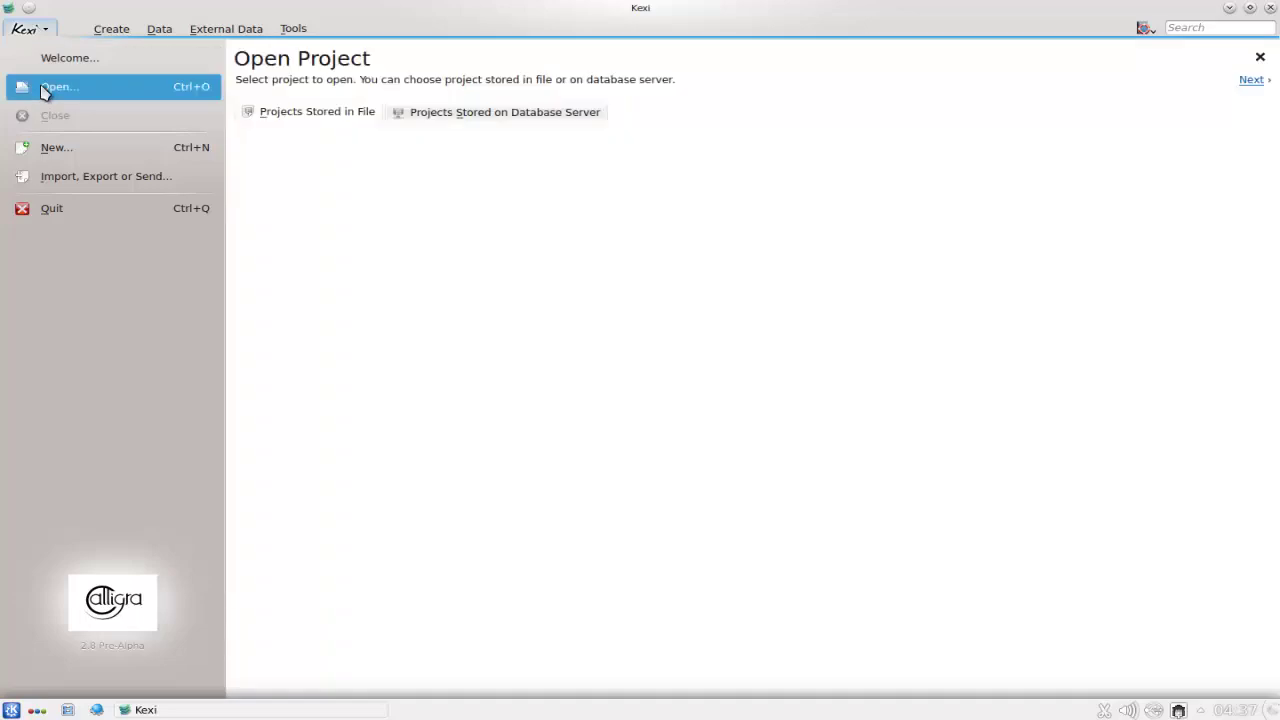
Step: Try to create a new project from the Contacts template and from the Movie catalog template
left_click(56, 152)
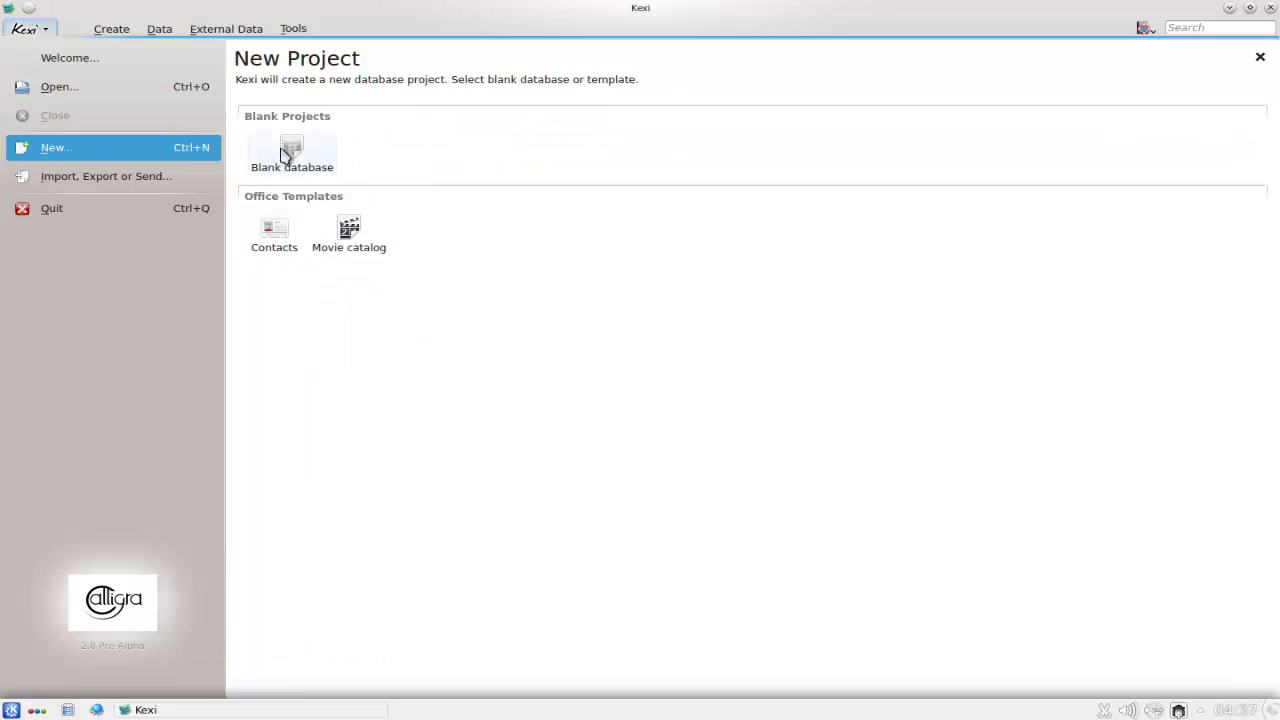
left_click(283, 236)
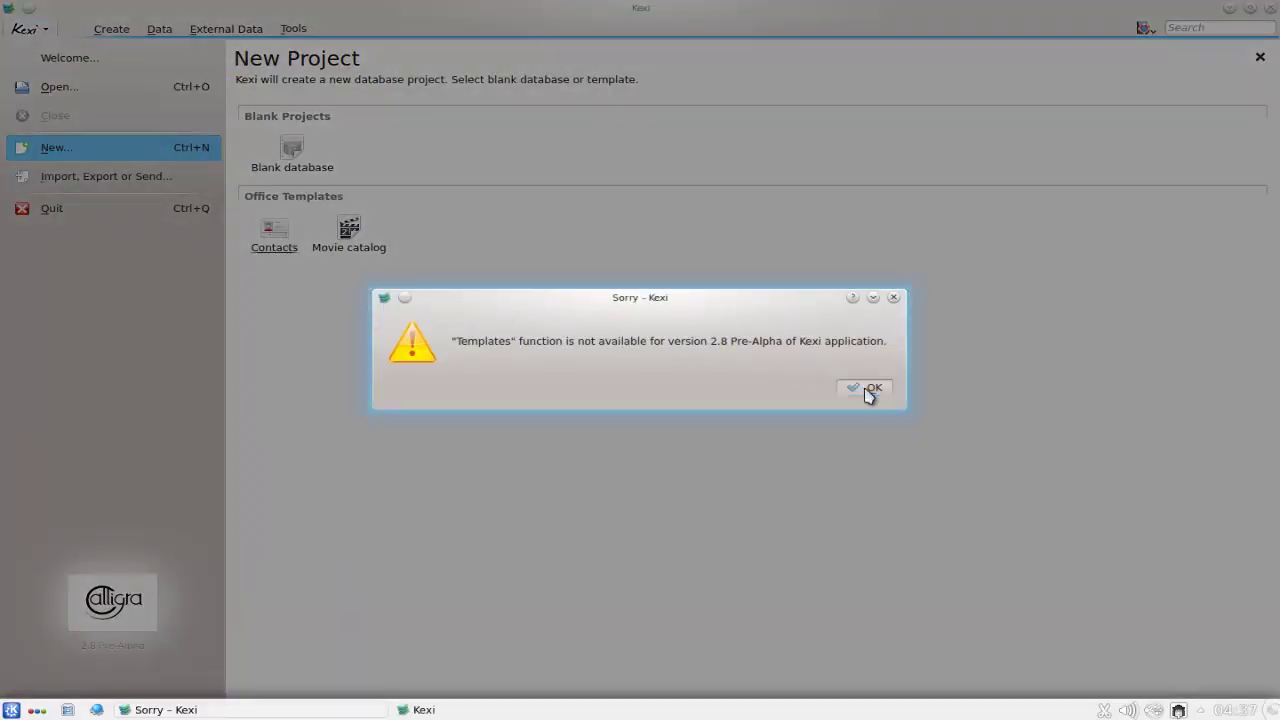
left_click(870, 388)
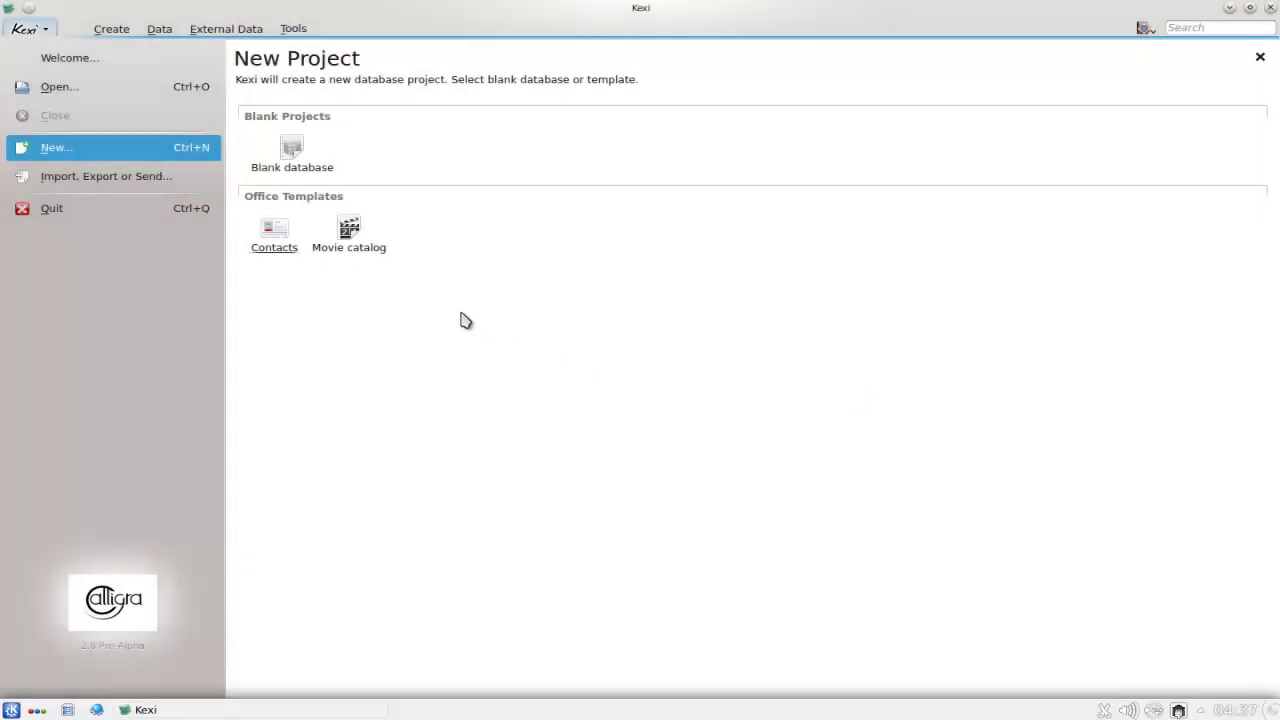
left_click(349, 234)
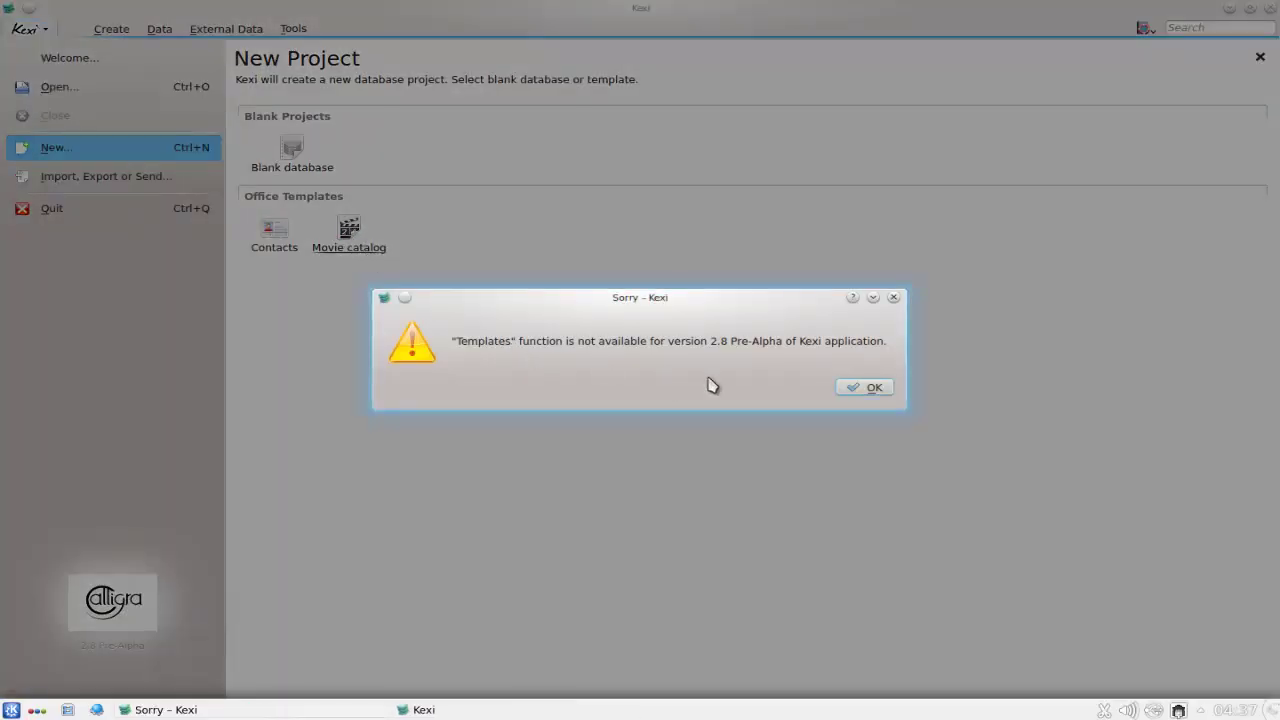
left_click(874, 388)
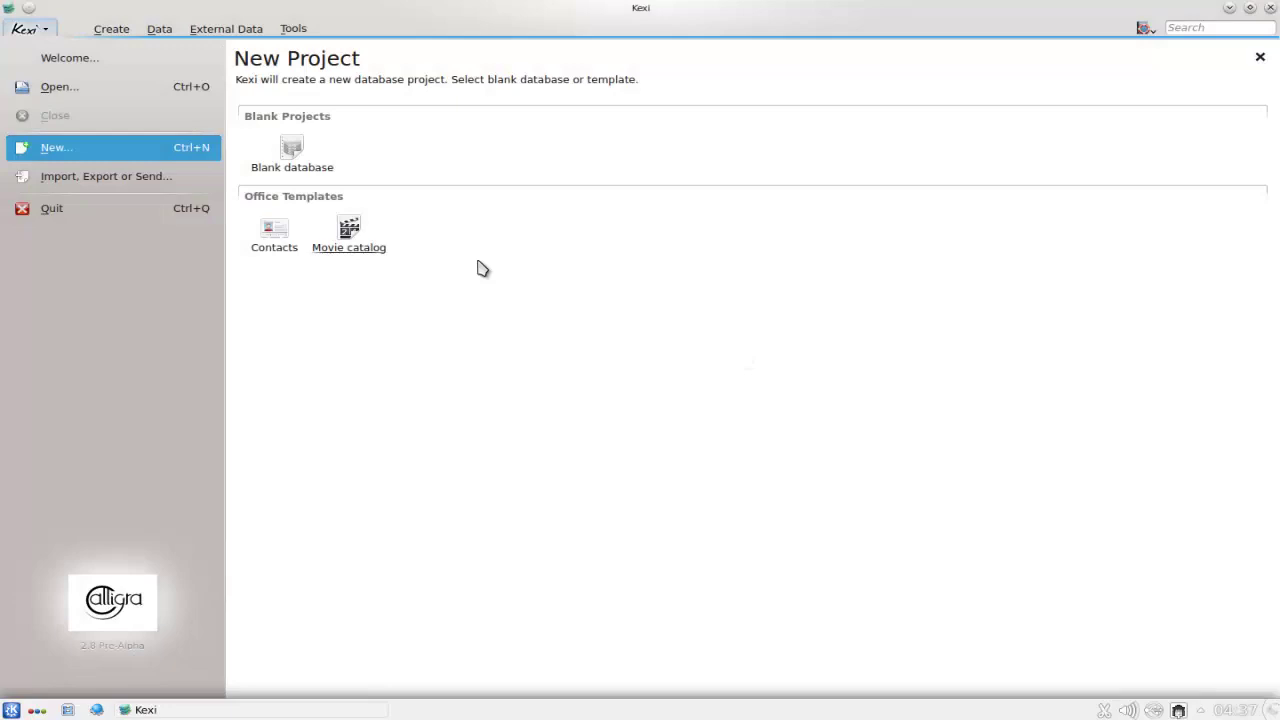
Step: Examine the setup of a blank database project stored in a file, up to its title and filename
left_click(291, 153)
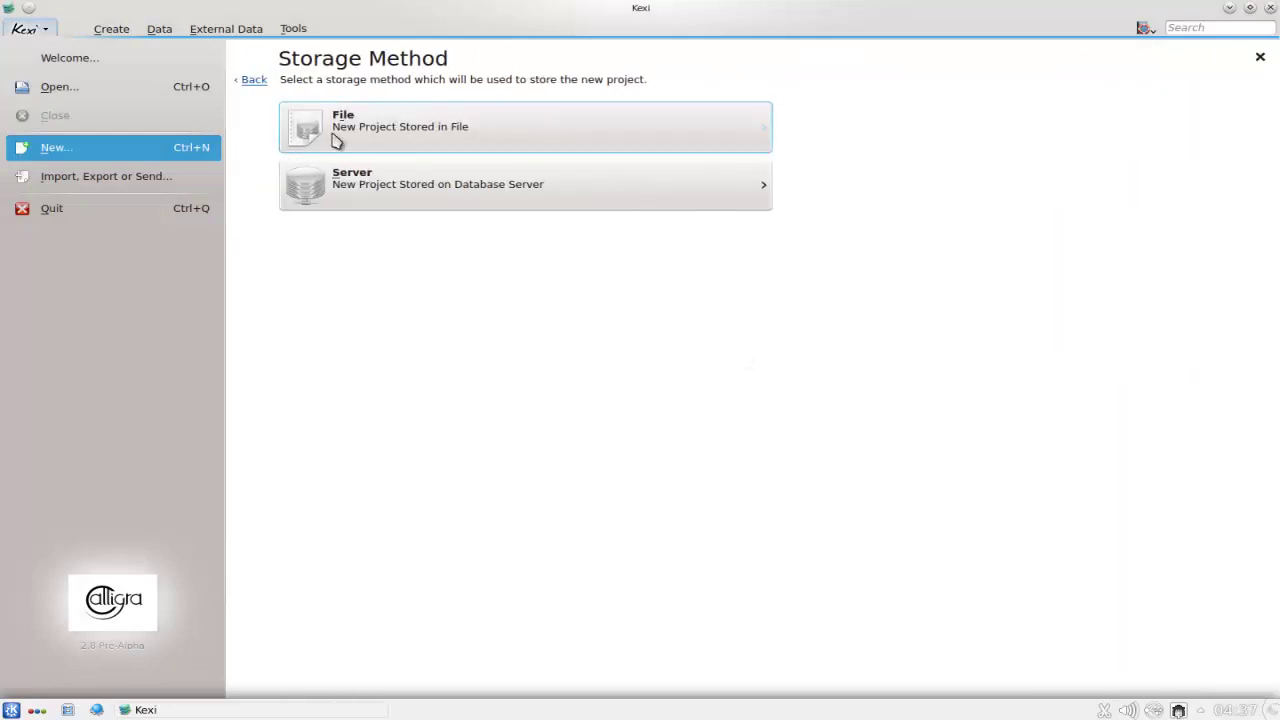
left_click(334, 138)
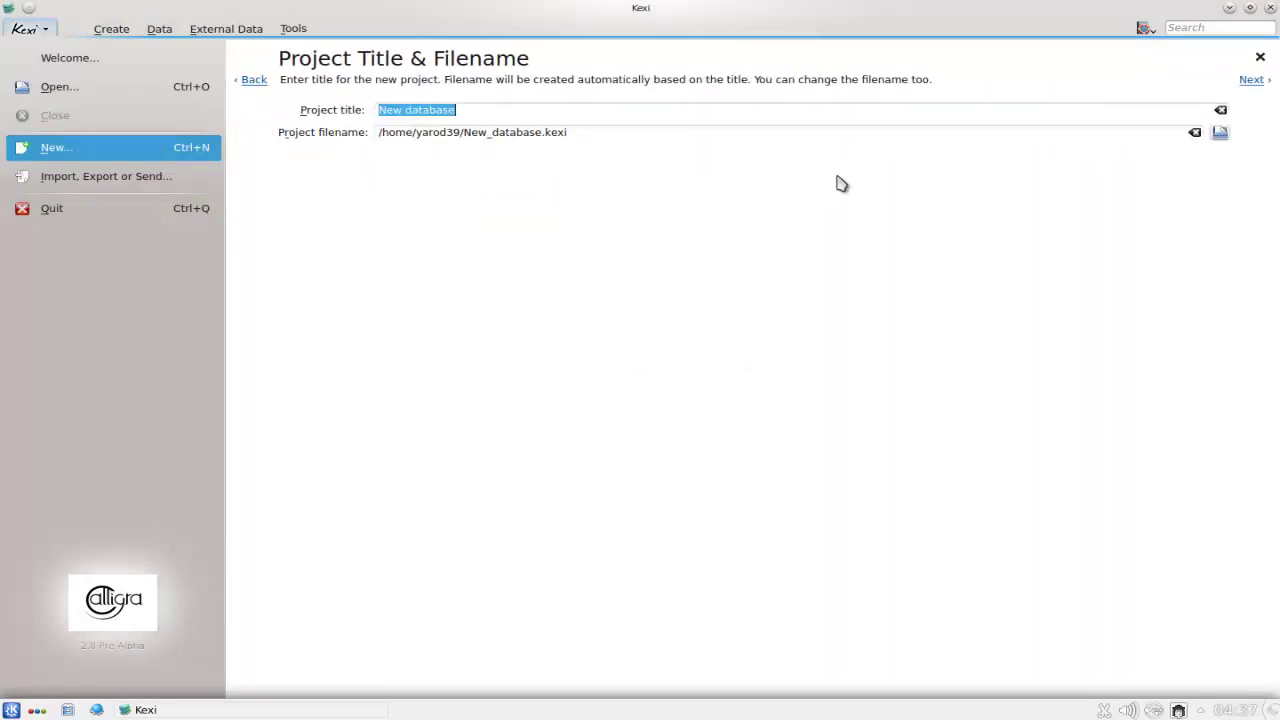
left_click(112, 30)
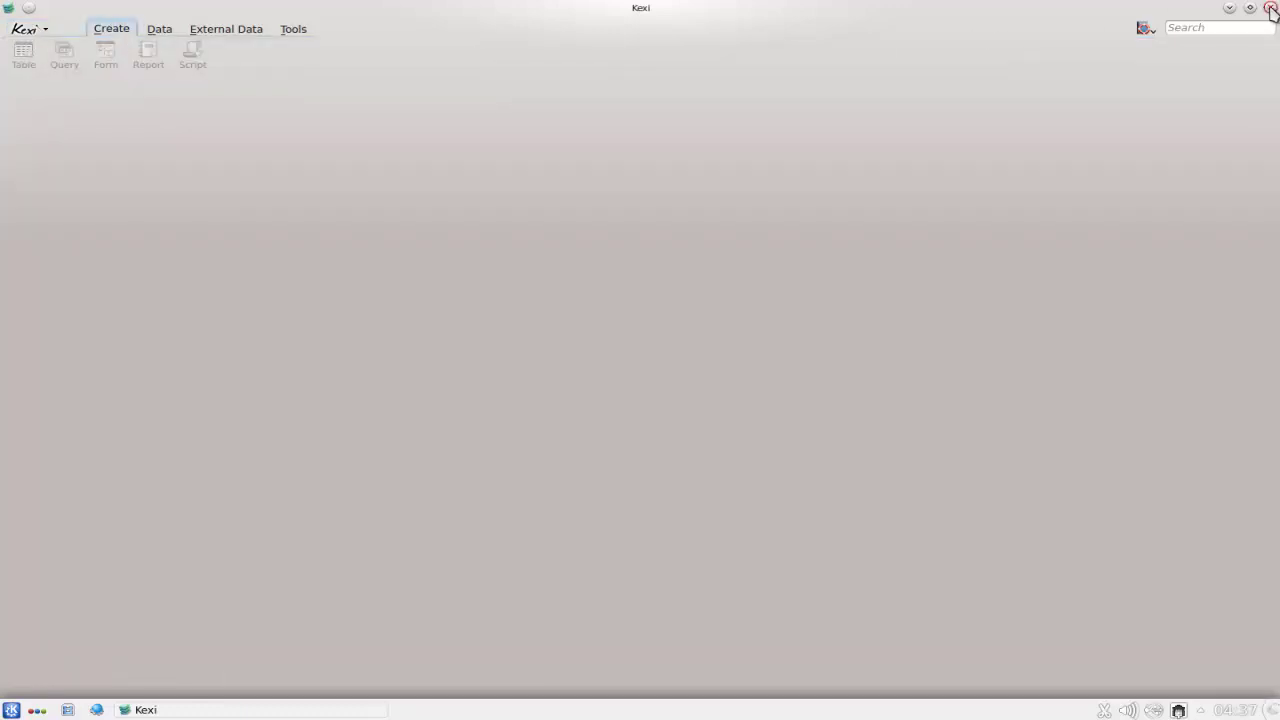
Step: Close Kexi and launch Flowchart & Diagram Editing (Flow) from the Office applications
left_click(1270, 8)
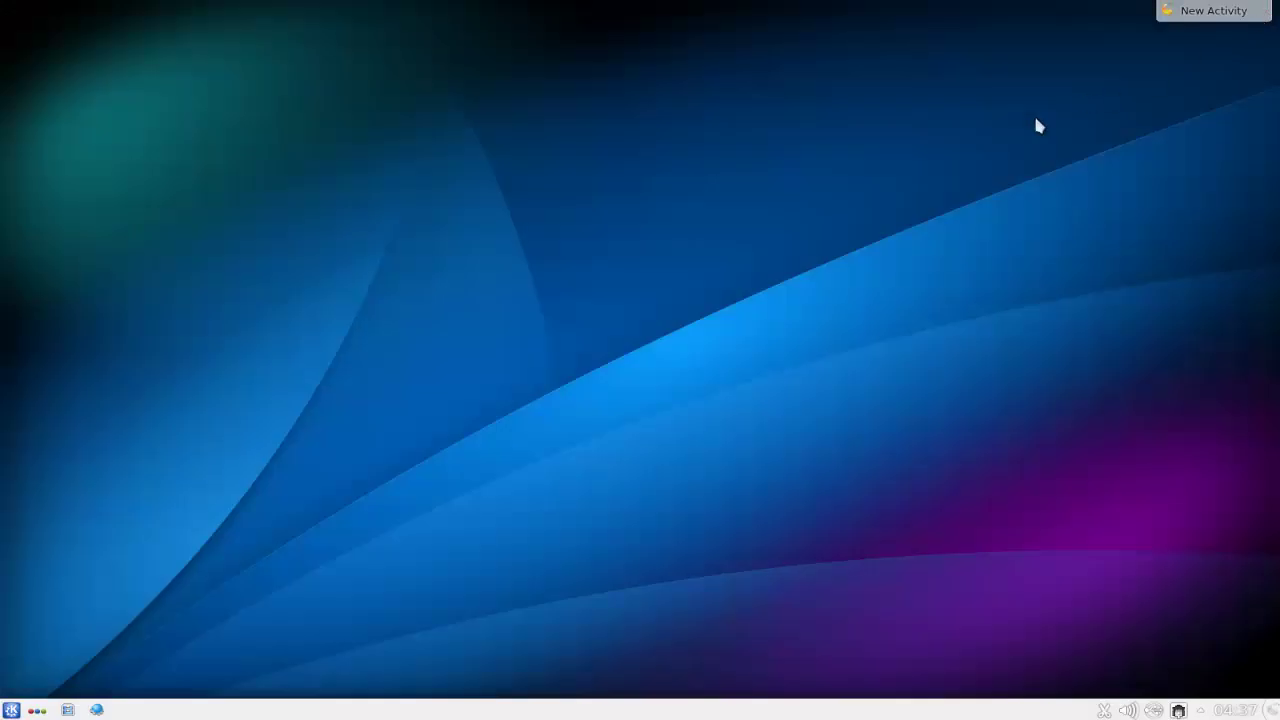
left_click(12, 709)
left_click(113, 679)
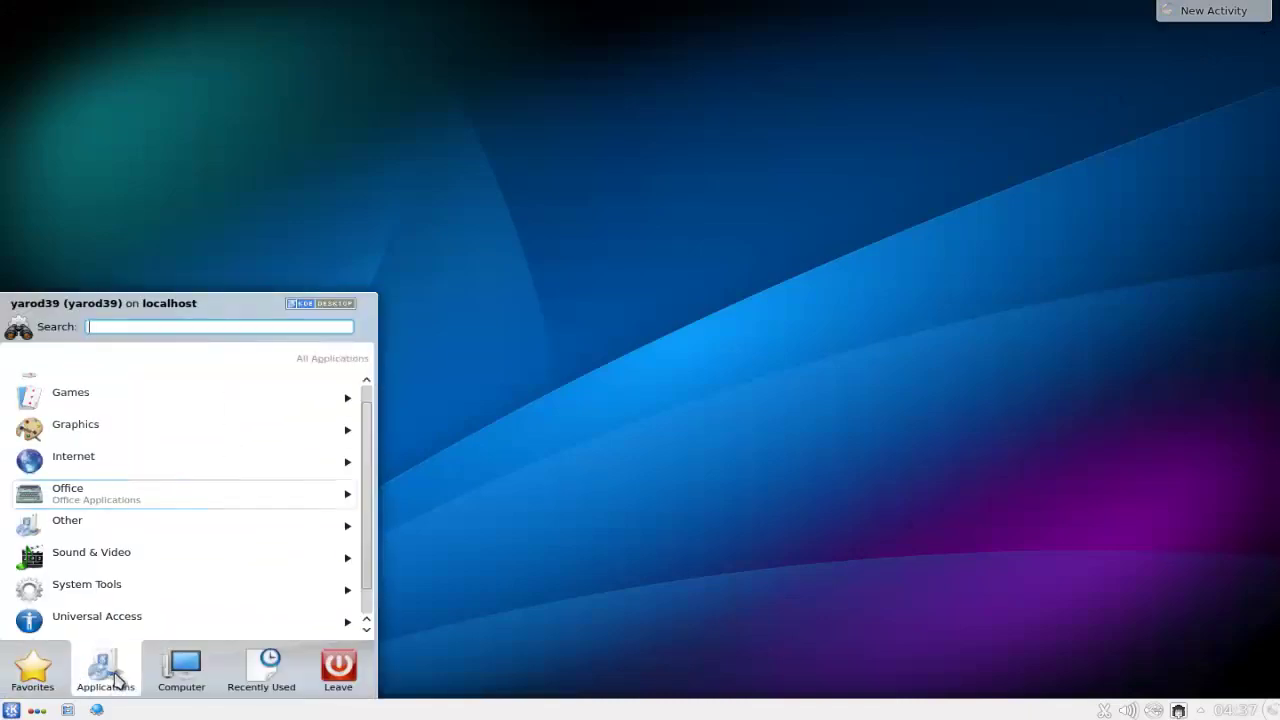
left_click(108, 497)
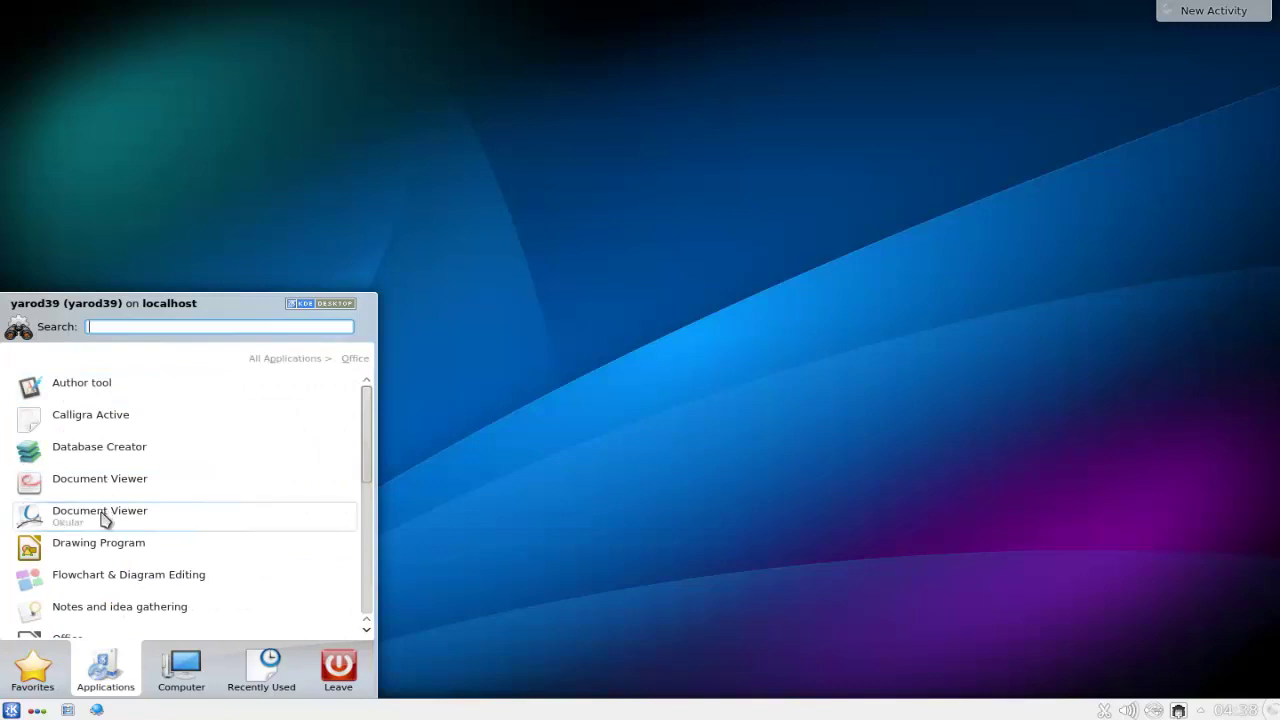
left_click(100, 578)
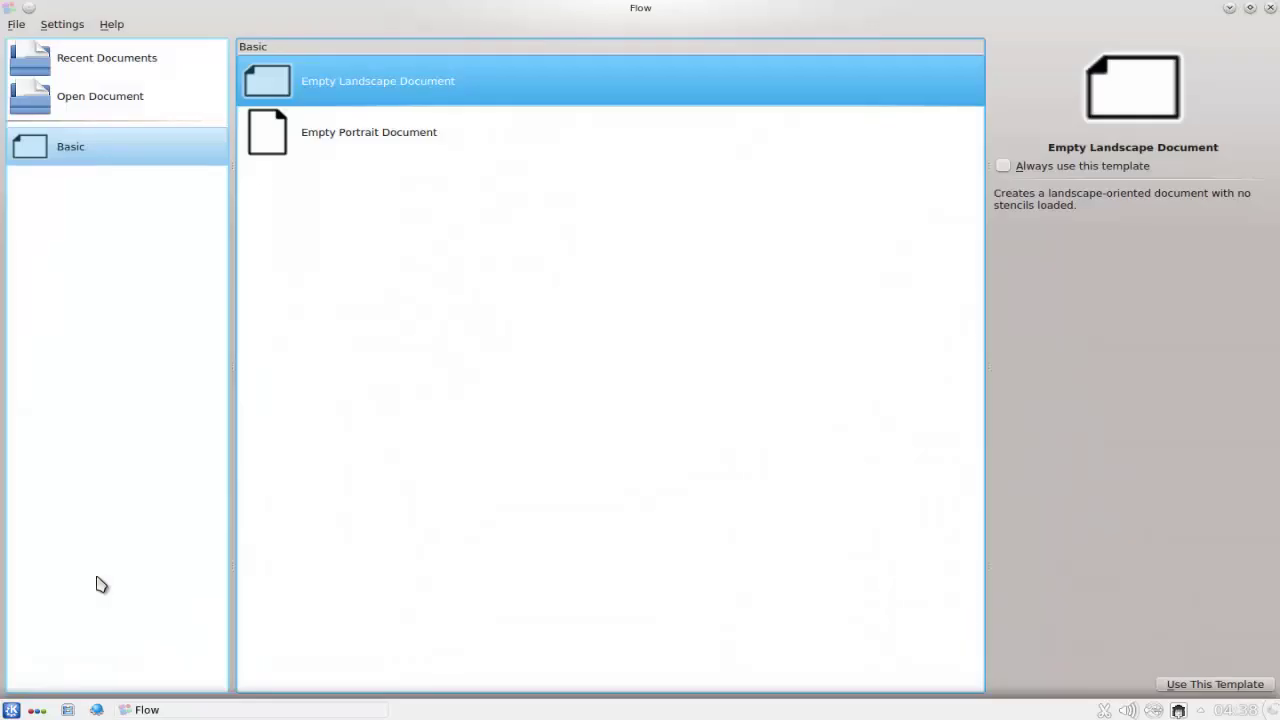
Step: Create an empty landscape document and place an Assorted Chevron about 1.18 by 1.21 in in the page's upper left area
left_click(1136, 101)
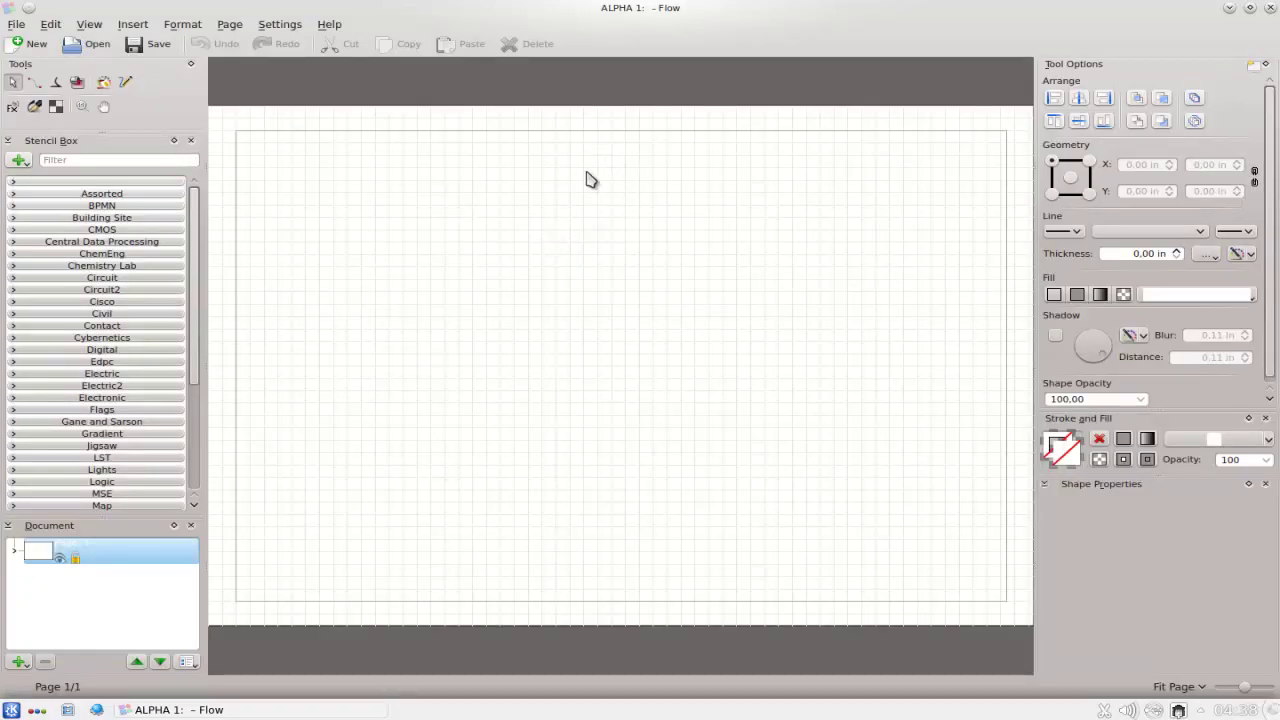
left_click_drag(424, 220, 592, 331)
left_click(97, 194)
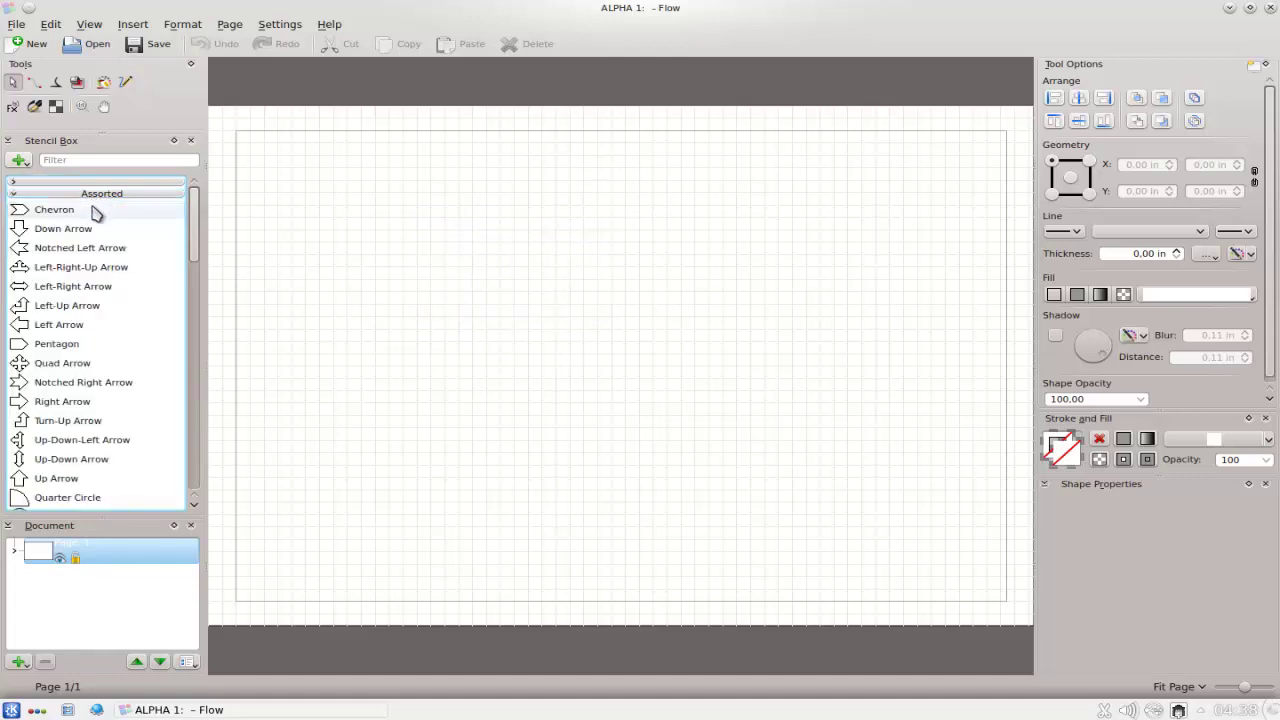
left_click(93, 217)
left_click_drag(264, 208, 390, 288)
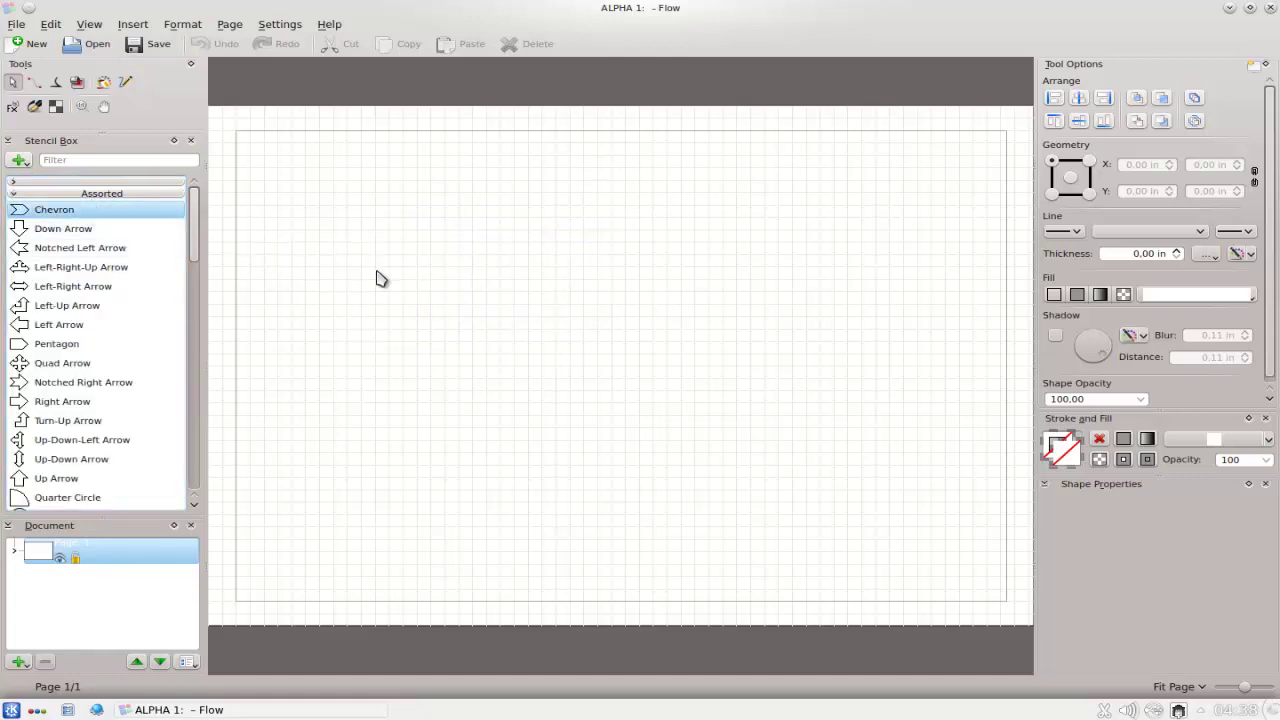
left_click_drag(112, 215, 357, 317)
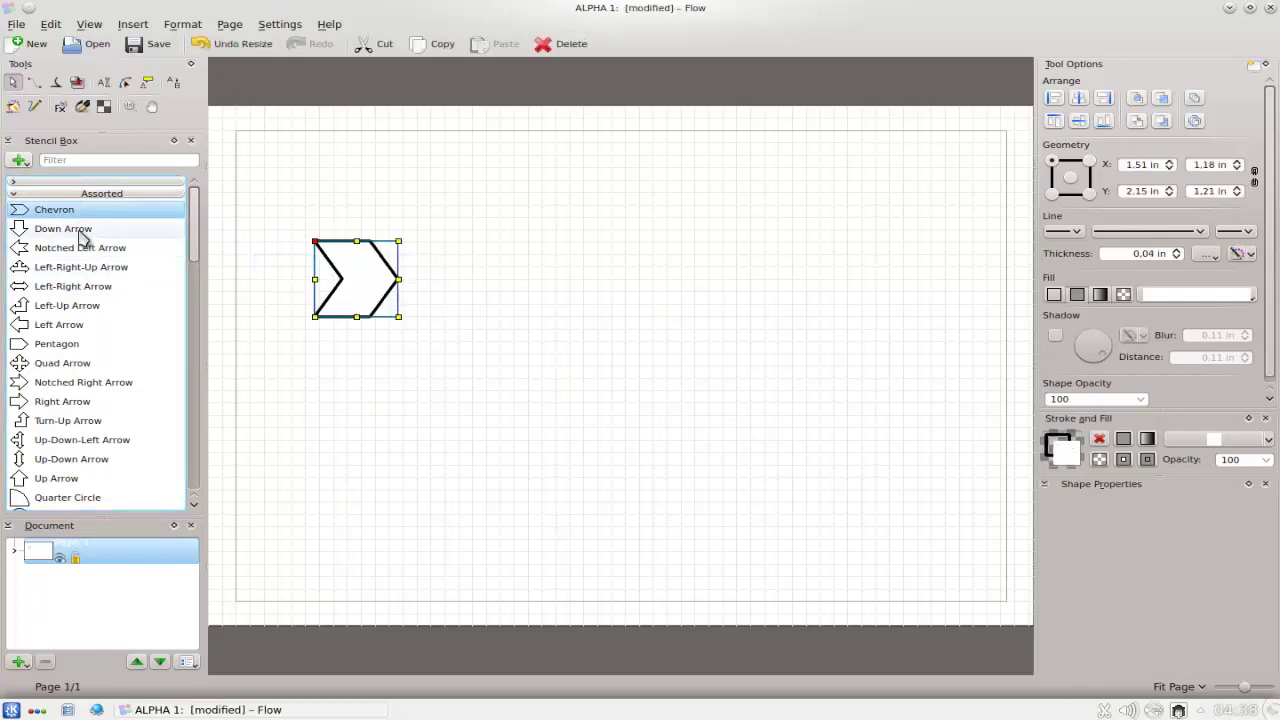
Step: Place the BPMN End-Event-Cancel shape to the right of the chevron
left_click(86, 193)
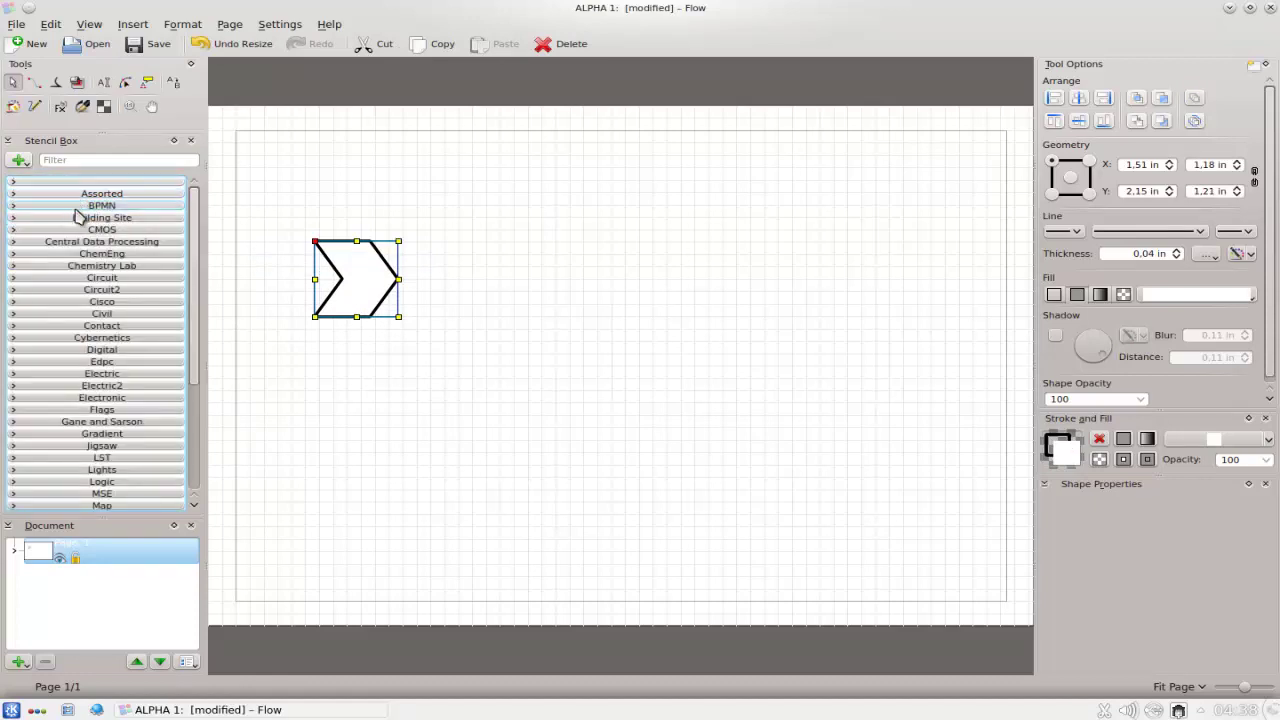
left_click(80, 206)
left_click_drag(74, 337, 581, 273)
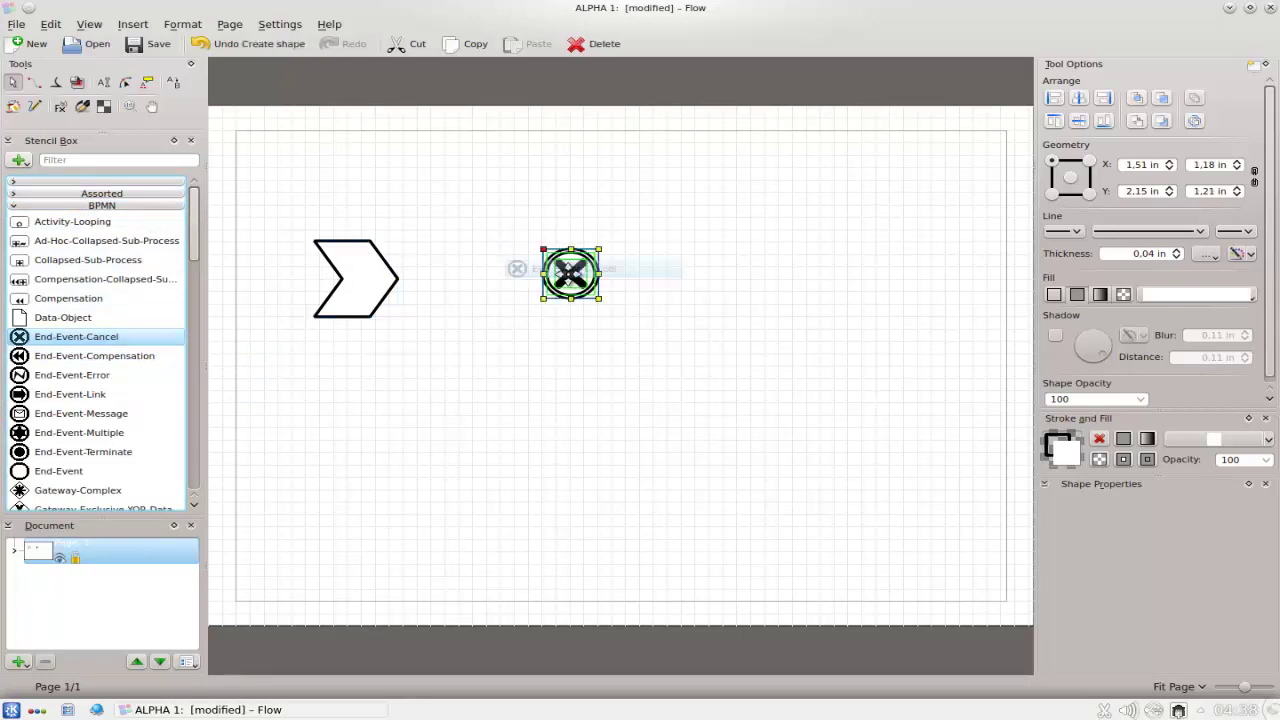
left_click(533, 364)
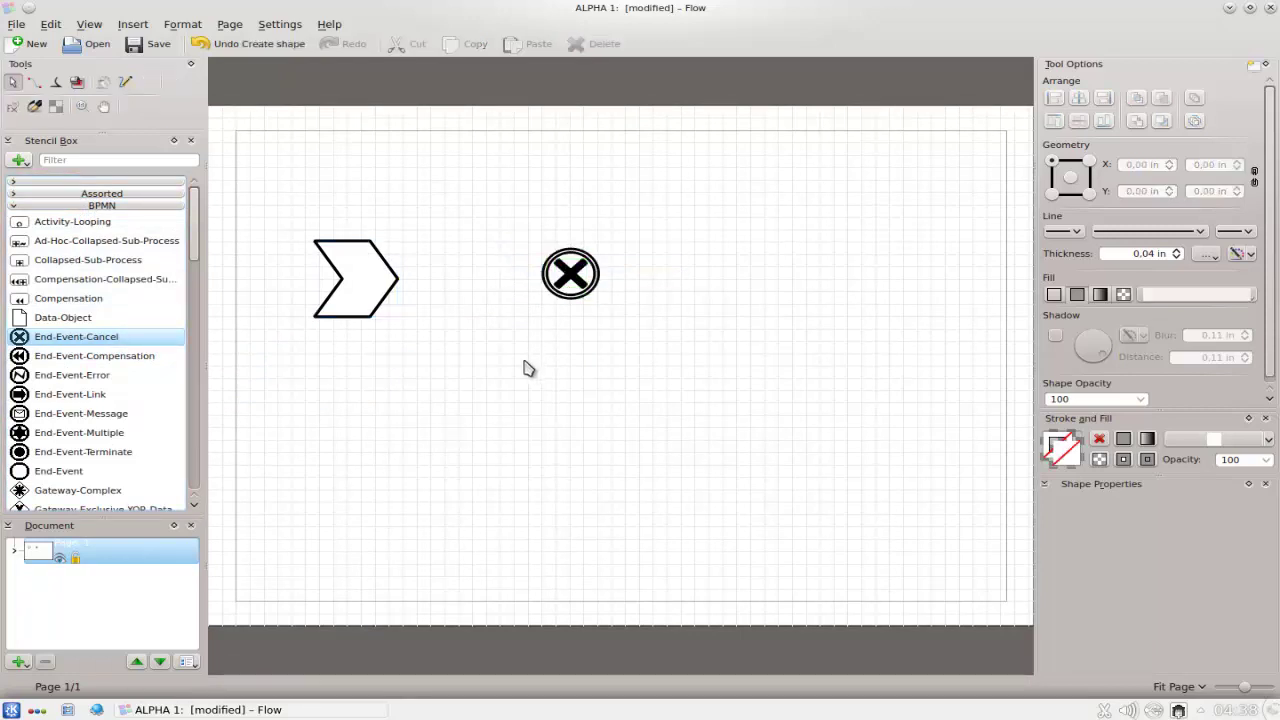
left_click(101, 206)
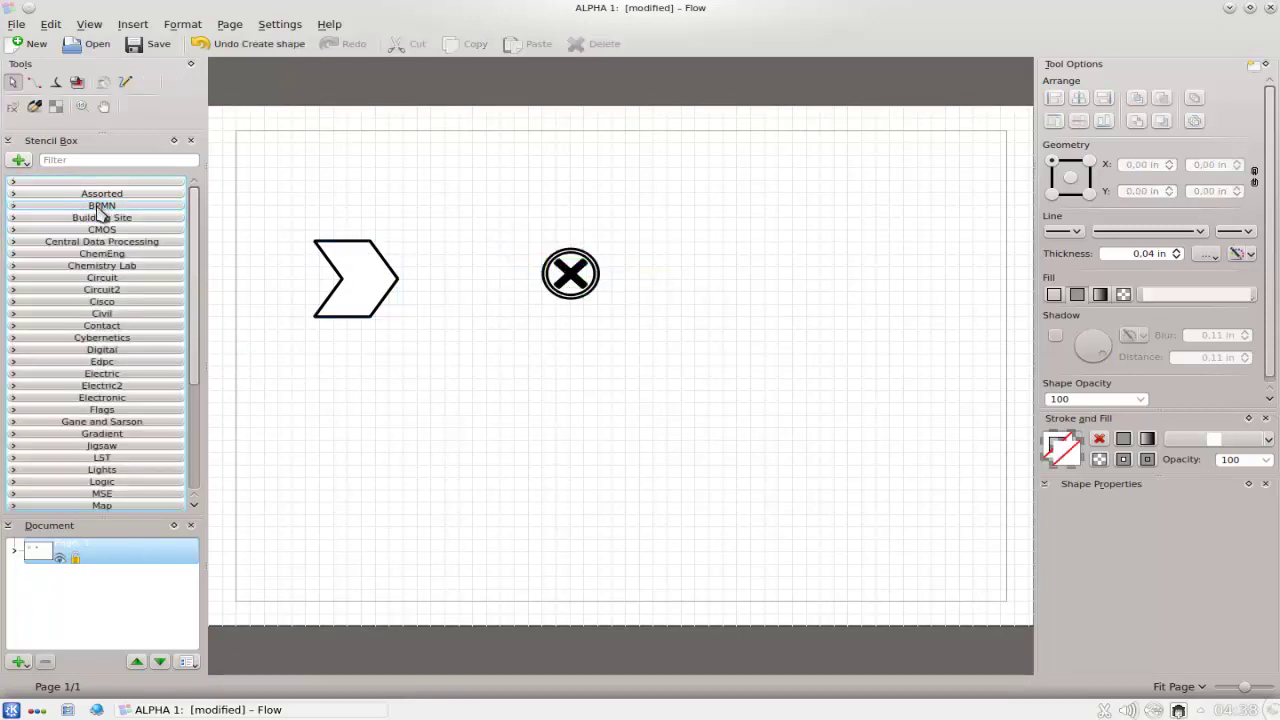
Step: Draw a freeform curved path from the chevron's tip to below the cancel symbol and move one of its upper points down and left
left_click(56, 82)
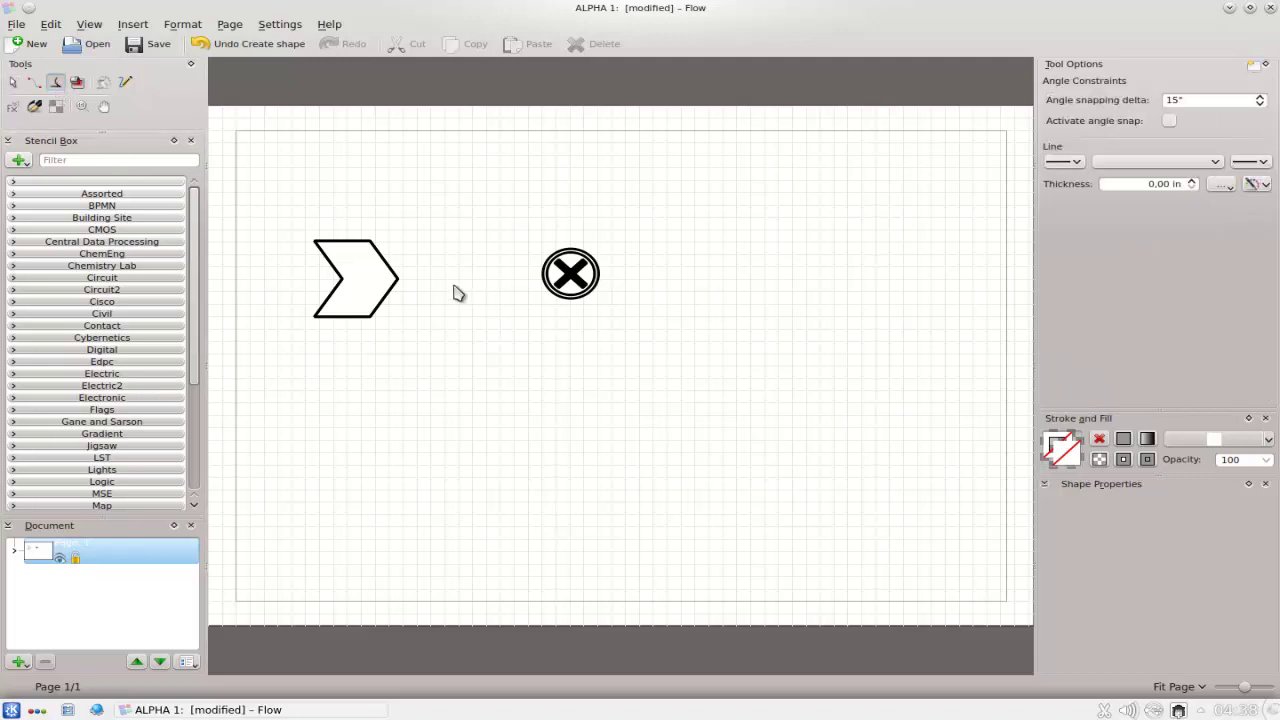
left_click_drag(410, 283, 651, 366)
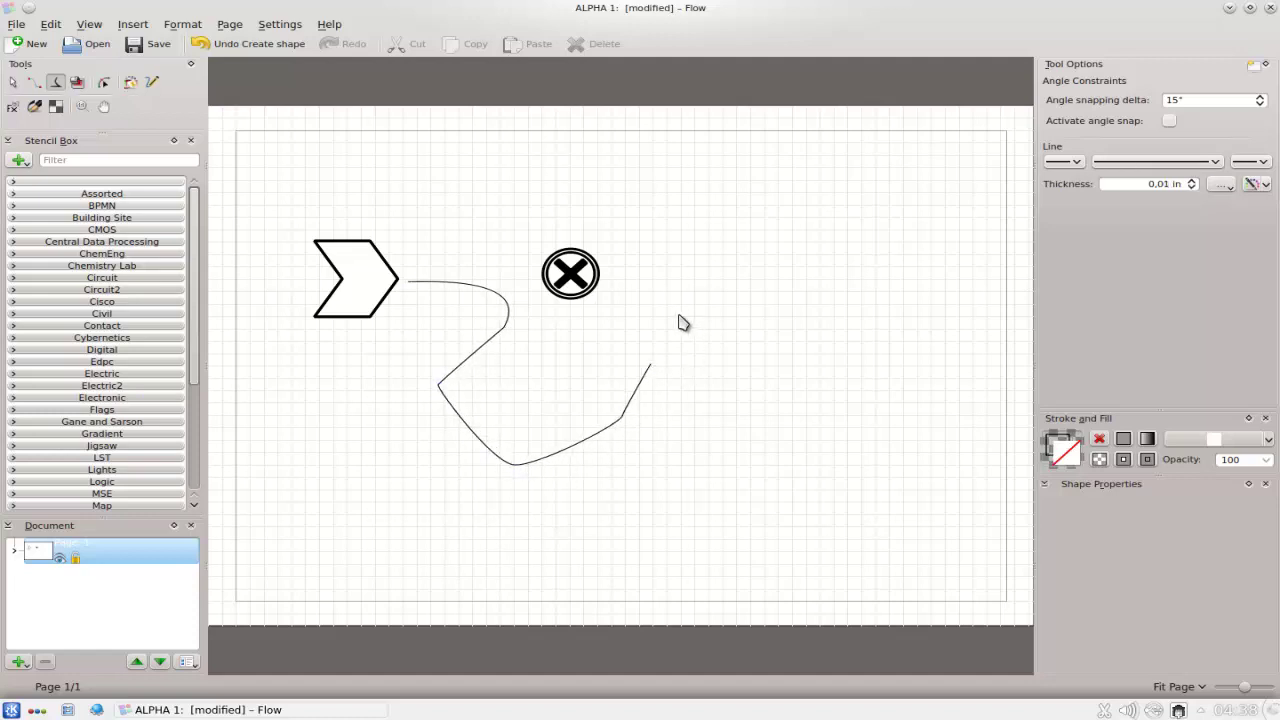
left_click(104, 82)
left_click_drag(507, 330, 463, 354)
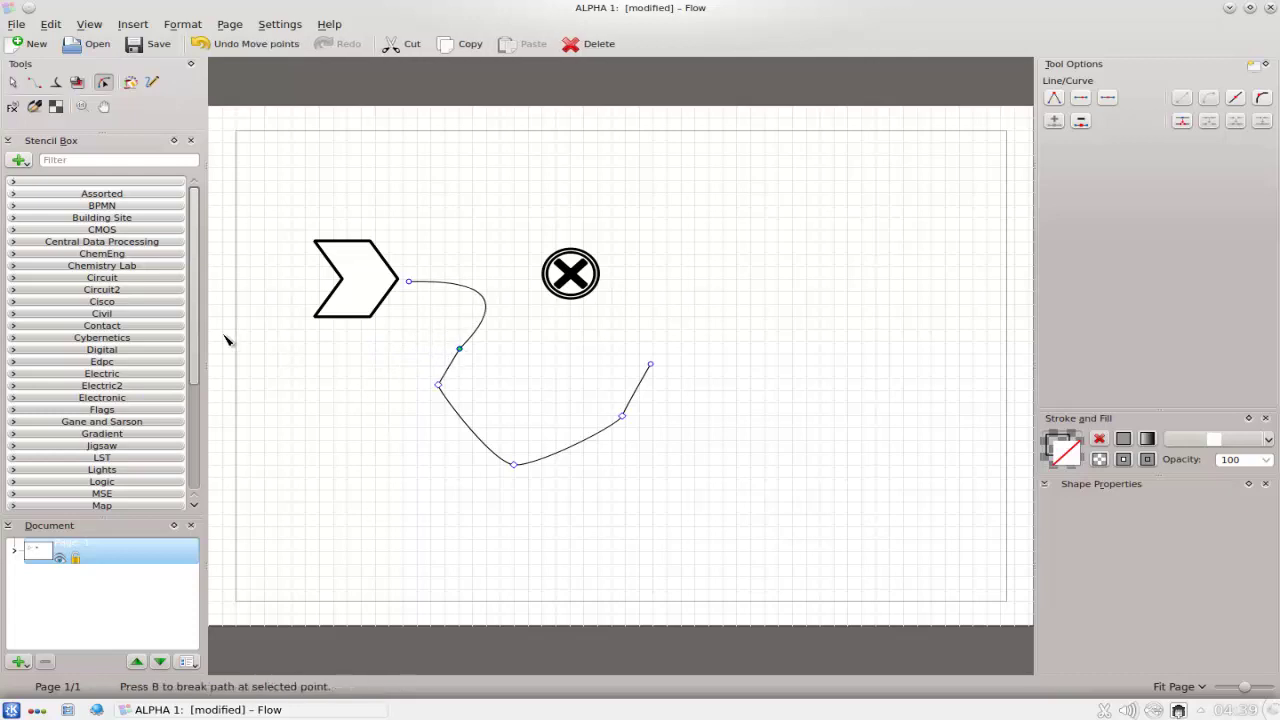
Step: Place an Electric connpoint below the chevron and an Edpc Function shape to the right of the cancel symbol
left_click(106, 375)
left_click_drag(103, 391, 368, 427)
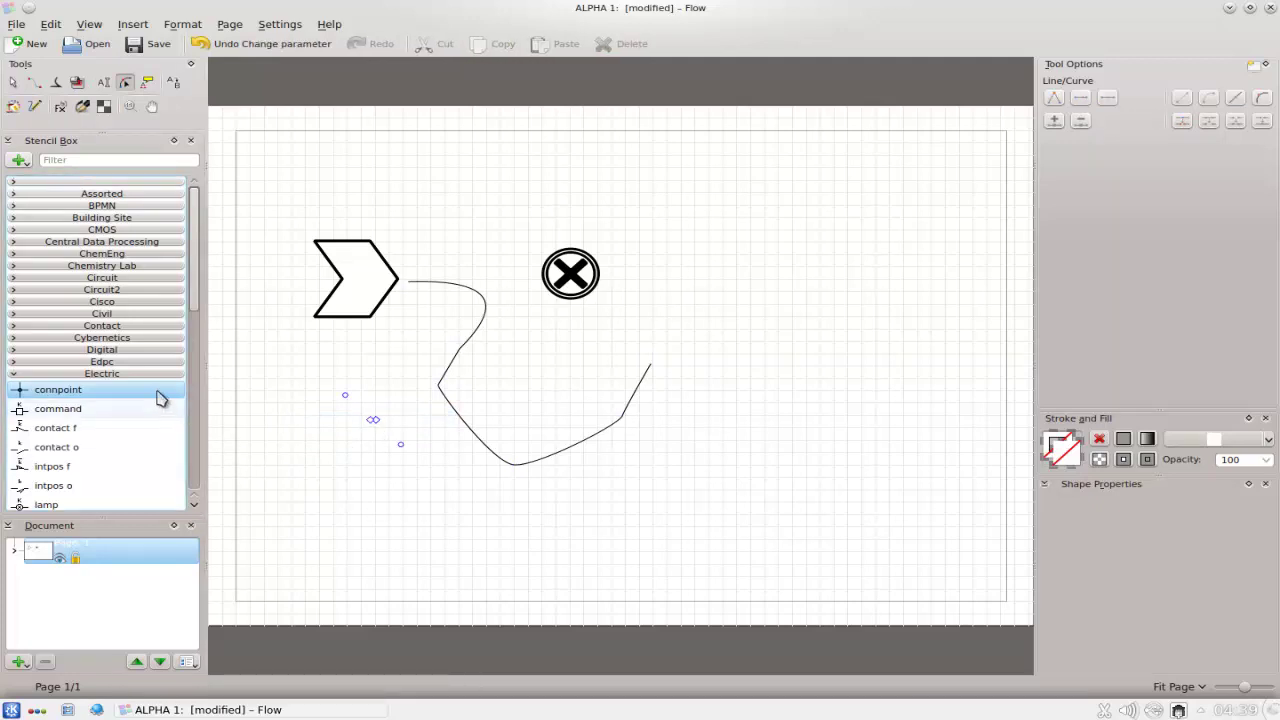
left_click(145, 362)
left_click_drag(126, 402, 830, 272)
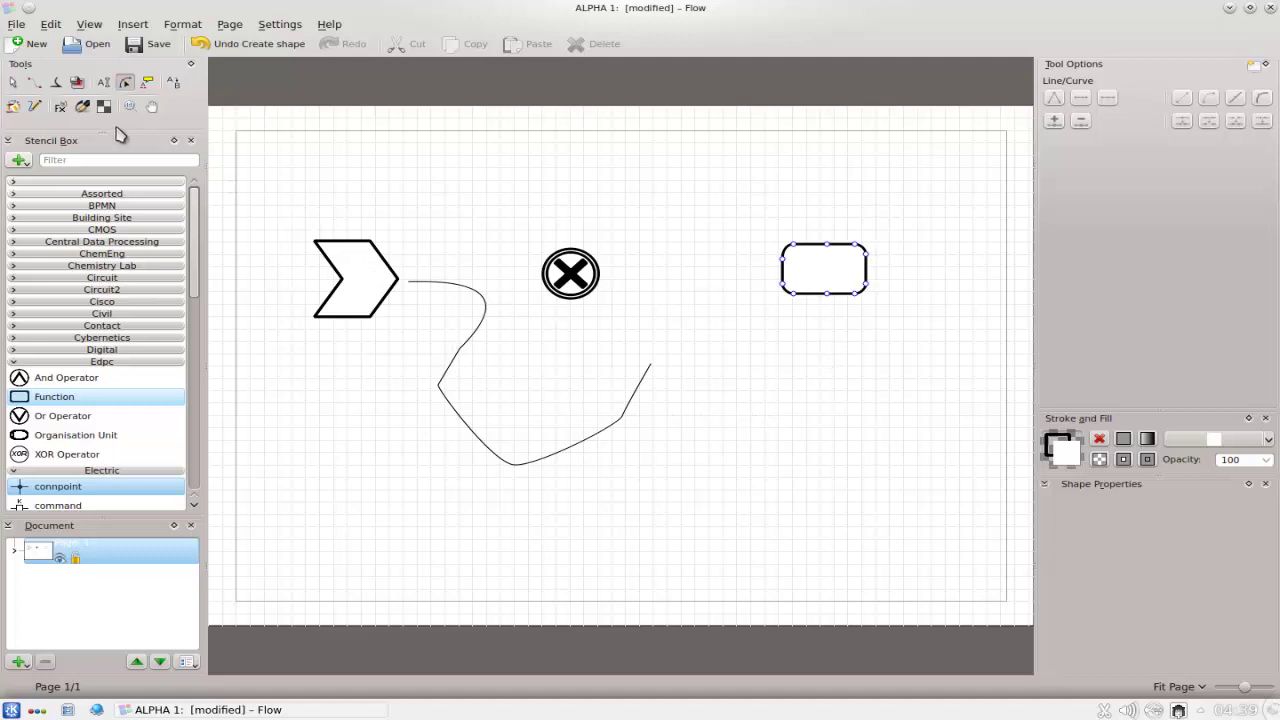
Step: Move the curved path between the cancel symbol and the Function shape, resize it to about 3.42 by 2.49 in, and delete it
left_click(13, 82)
left_click(562, 352)
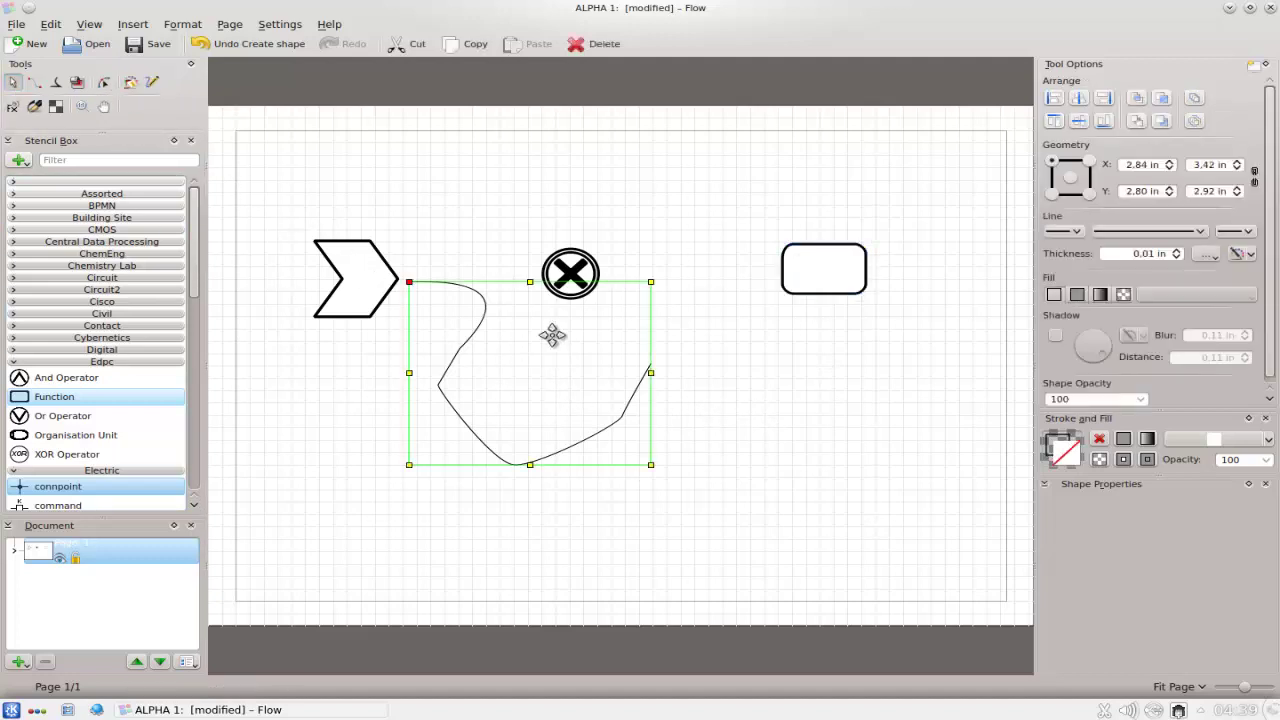
mouse_move(523, 351)
left_mouse_down()
mouse_move(646, 317)
mouse_move(670, 279)
left_mouse_up()
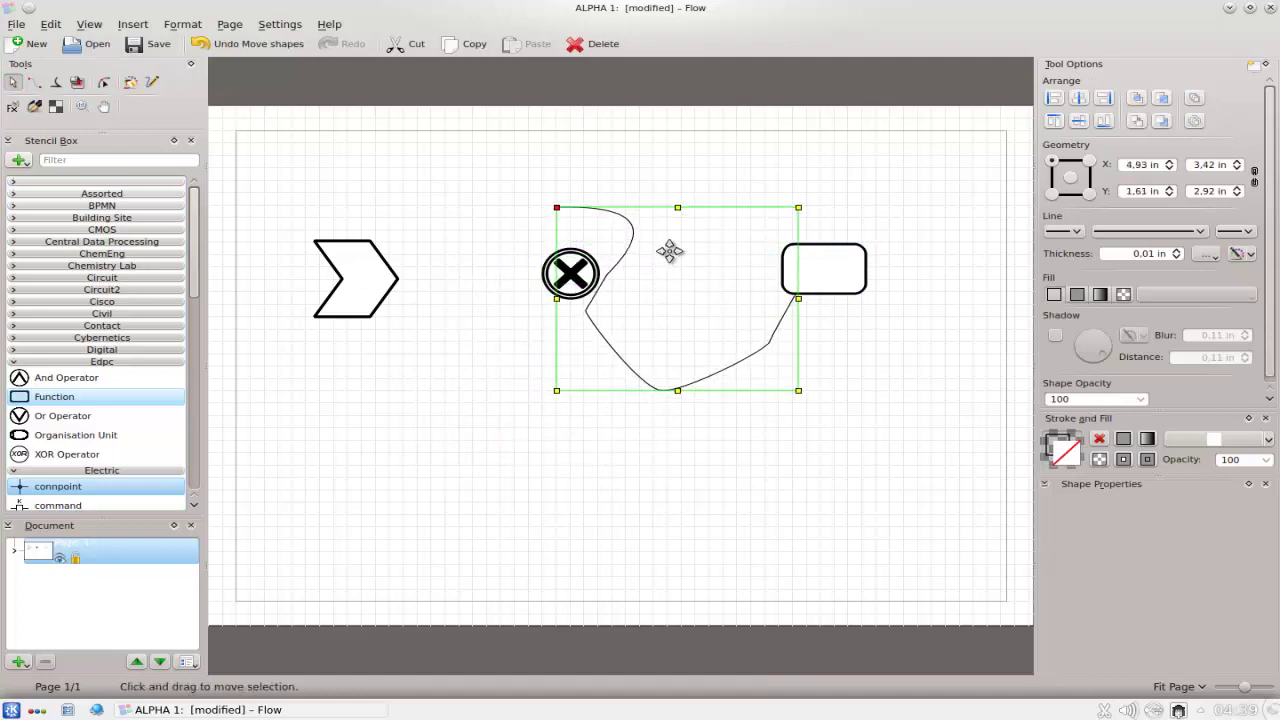
left_click_drag(677, 210, 684, 308)
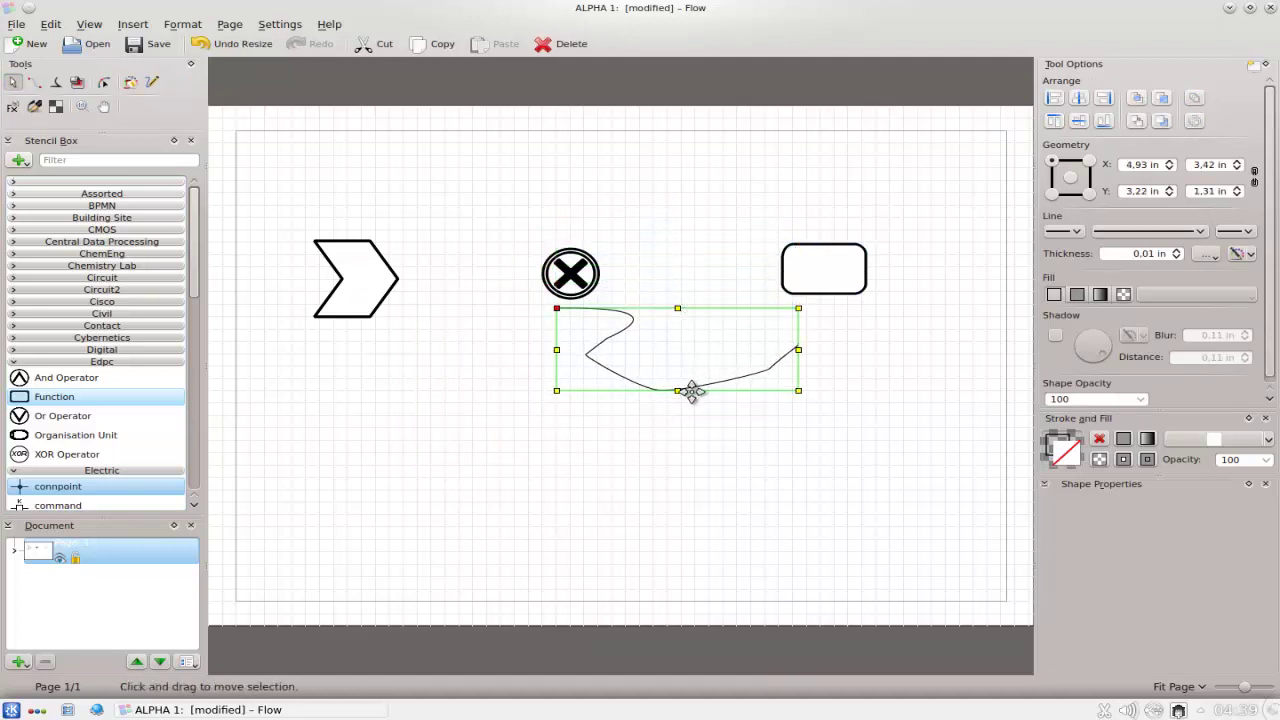
left_click_drag(680, 390, 679, 430)
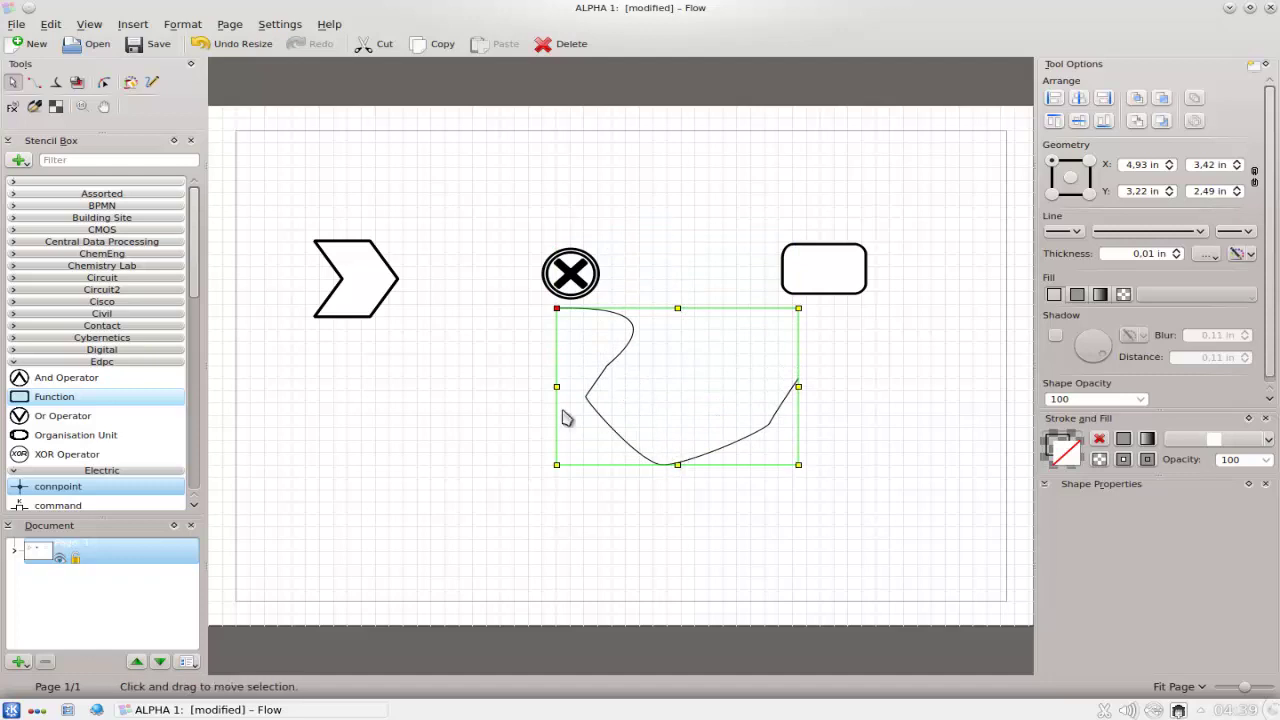
left_click(573, 45)
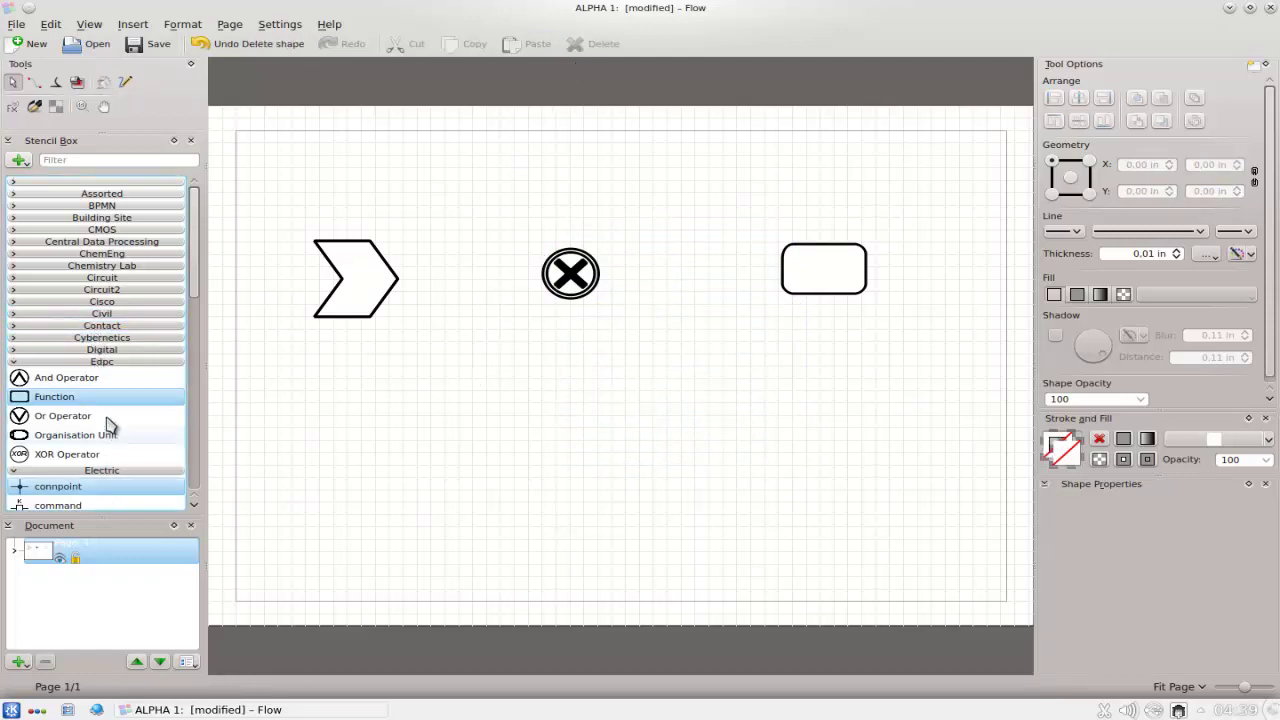
Step: Place a geometric Rectangle below the chevron and enlarge it to about 3.43 by 2.87 in
scroll(105, 420, "down", 10)
scroll(105, 422, "down", 3)
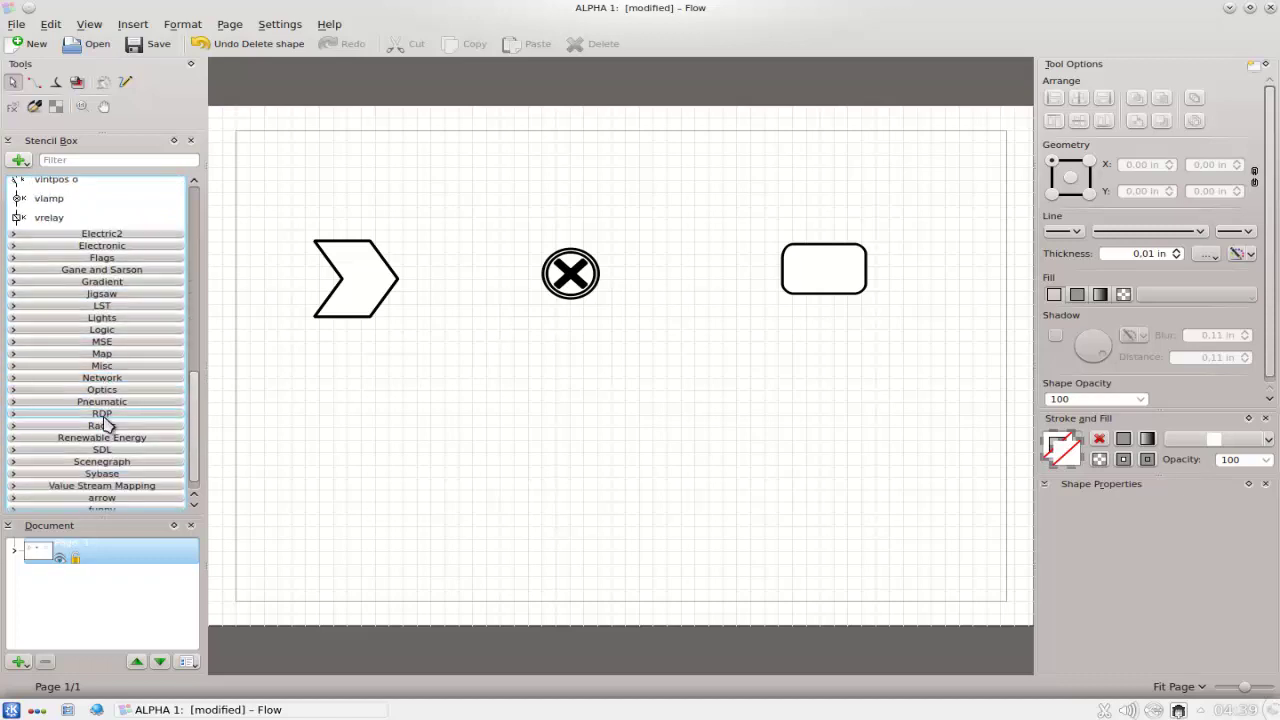
left_click(105, 506)
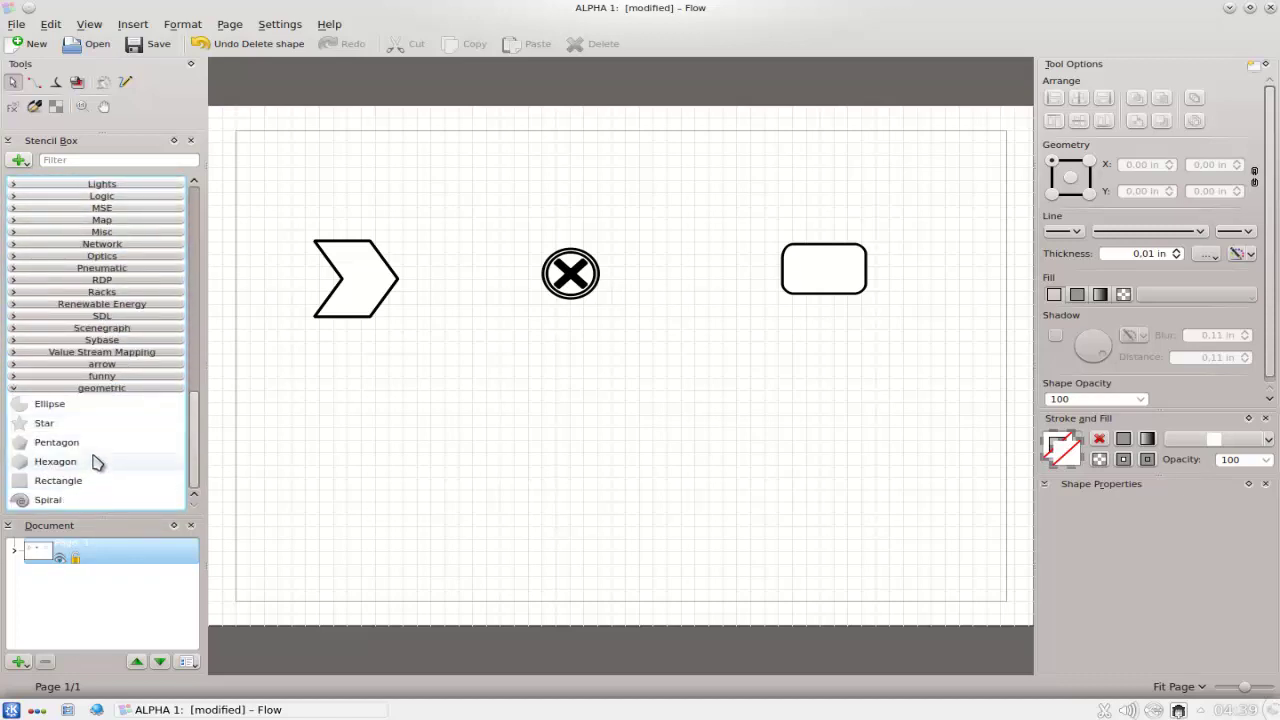
left_click_drag(90, 485, 418, 480)
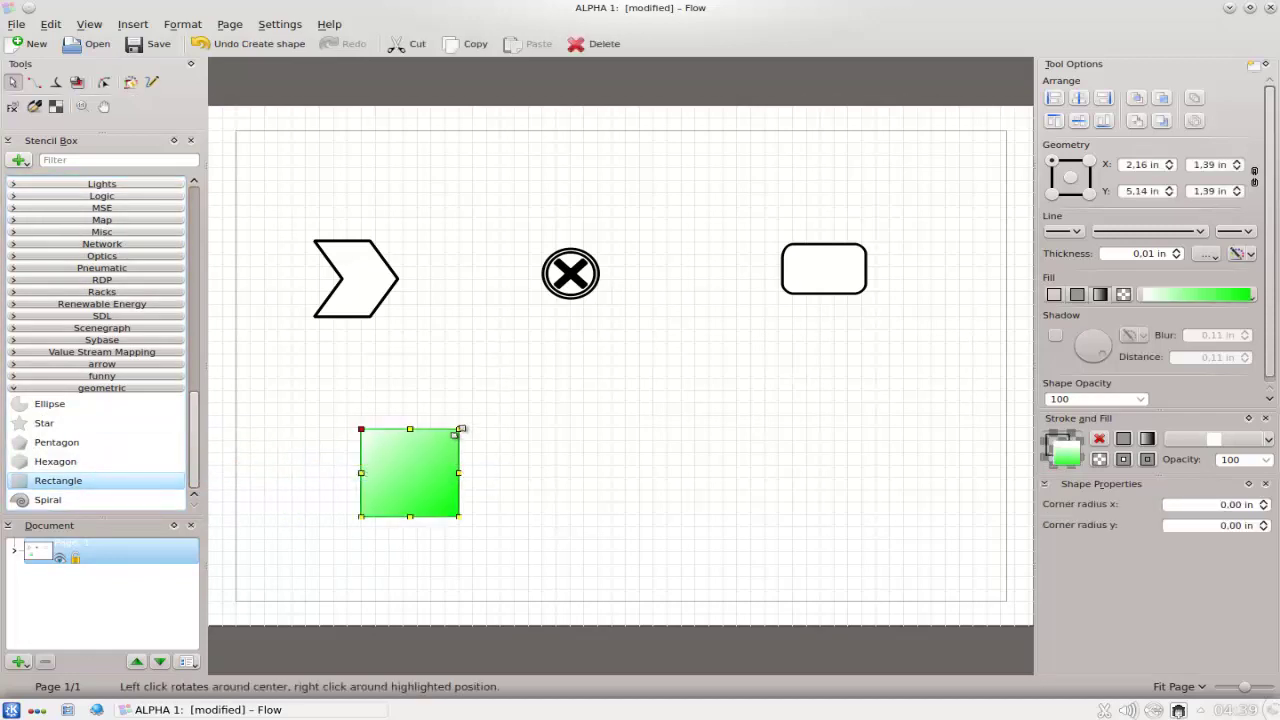
left_click_drag(459, 430, 603, 336)
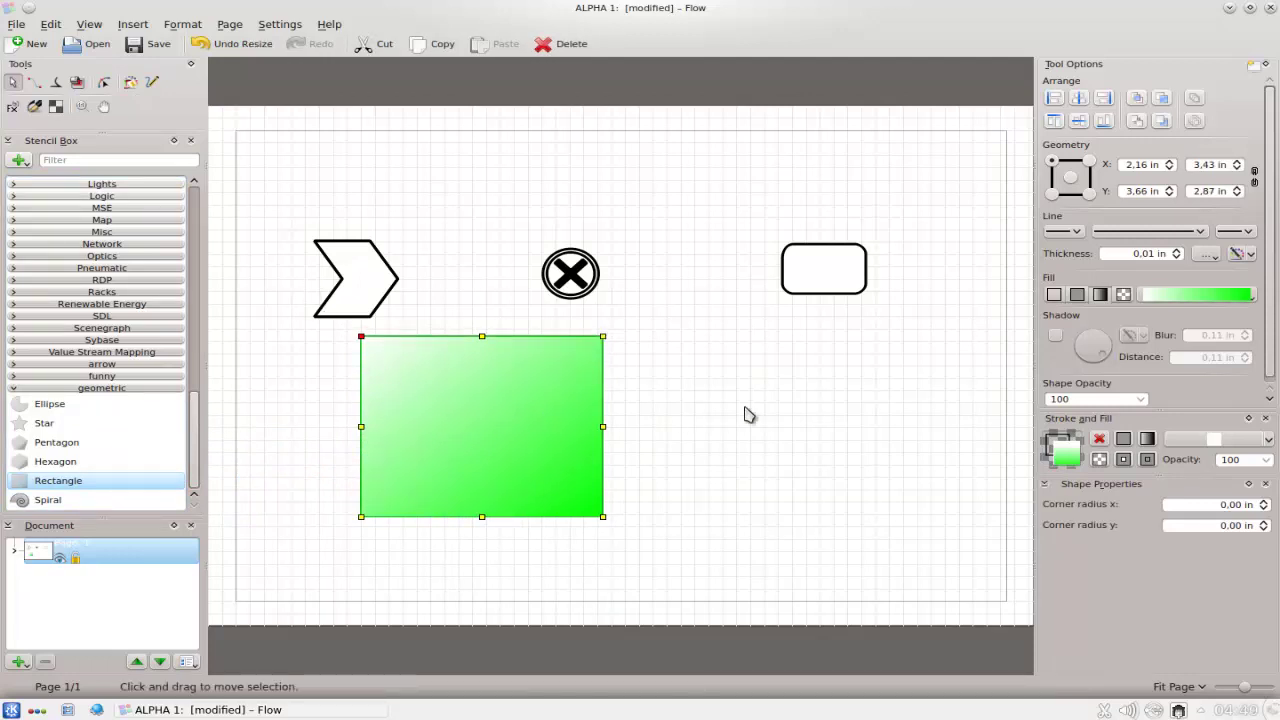
Step: Give the rectangle a multicolour blue, green and magenta gradient fill and a dashed outline
mouse_move(1105, 358)
left_mouse_down()
mouse_move(1105, 340)
mouse_move(1100, 374)
left_mouse_up()
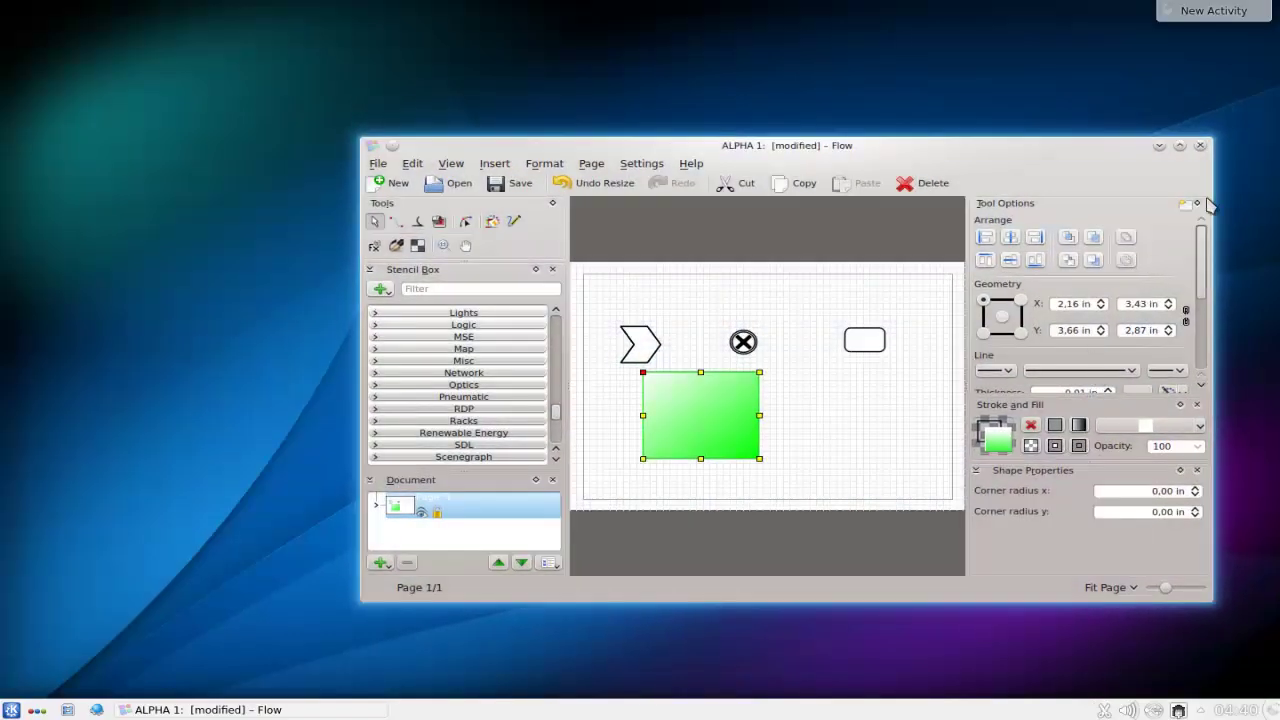
left_click(1181, 147)
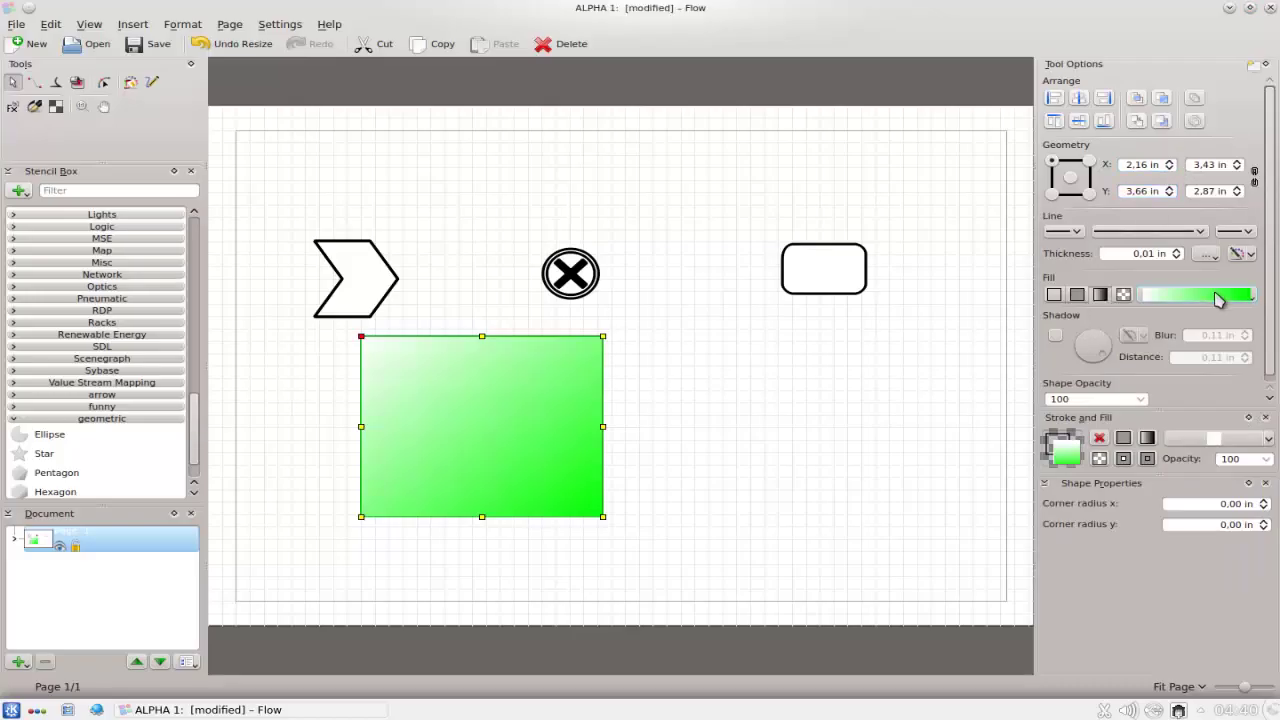
left_click(1218, 298)
left_click(1179, 356)
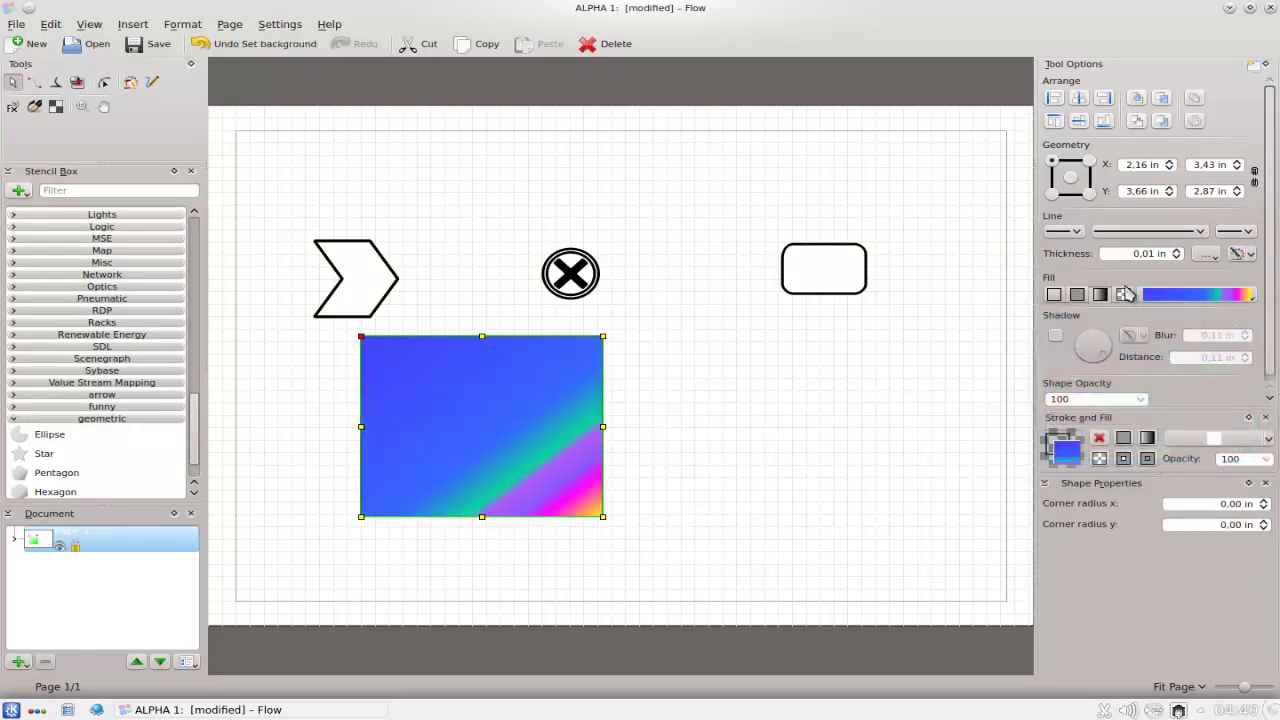
left_click(1135, 232)
left_click(1142, 280)
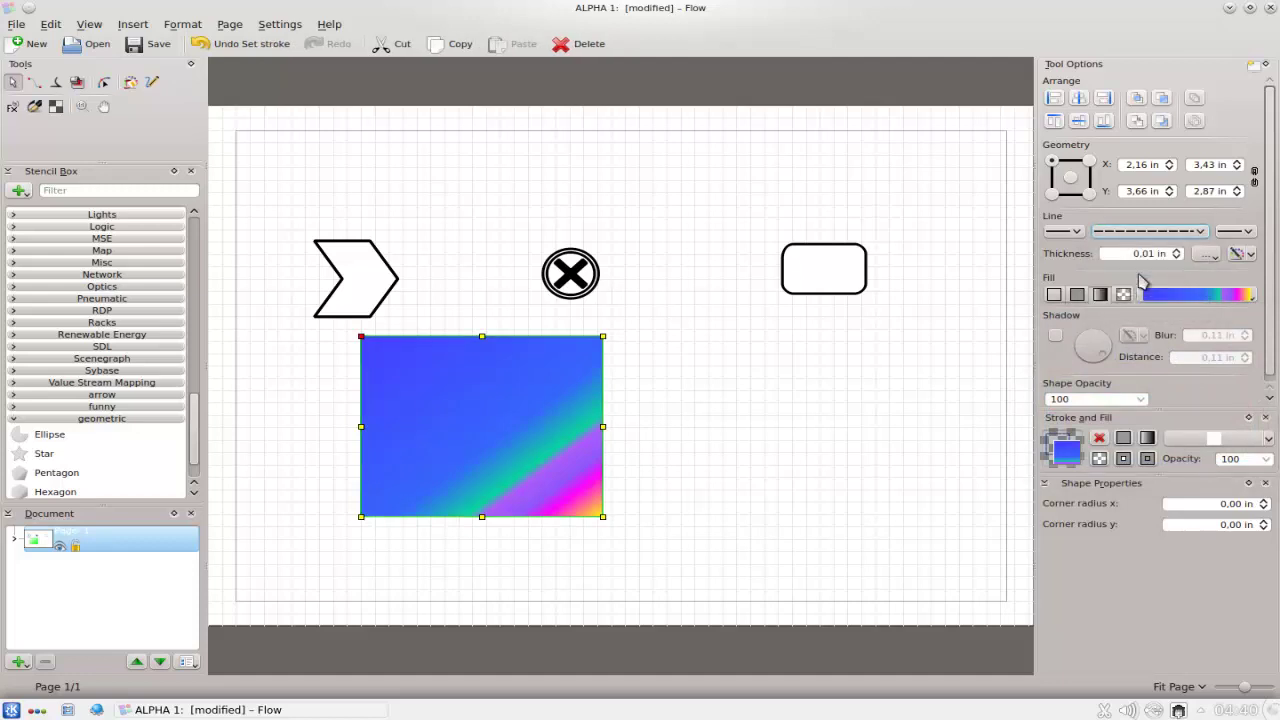
left_click(735, 473)
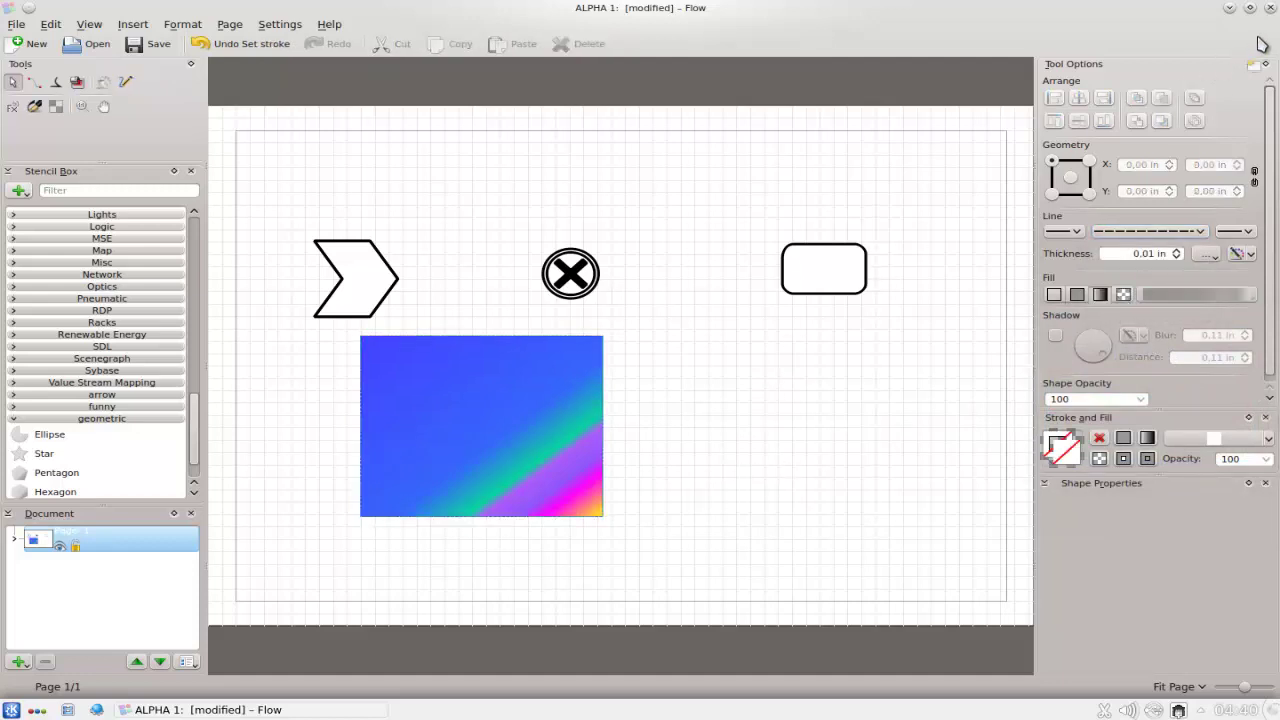
Step: Close Flow without saving the diagram and open the Braindump notes and idea gathering application in a maximized window
left_click(1270, 8)
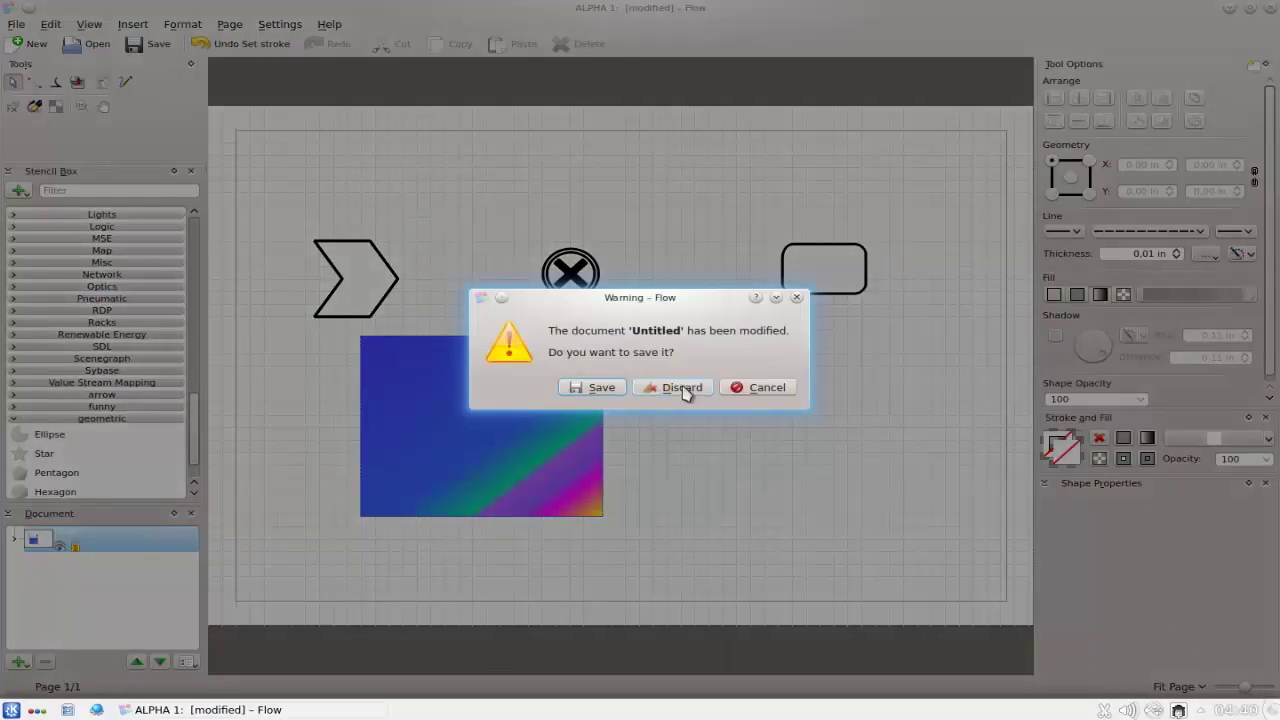
left_click(682, 388)
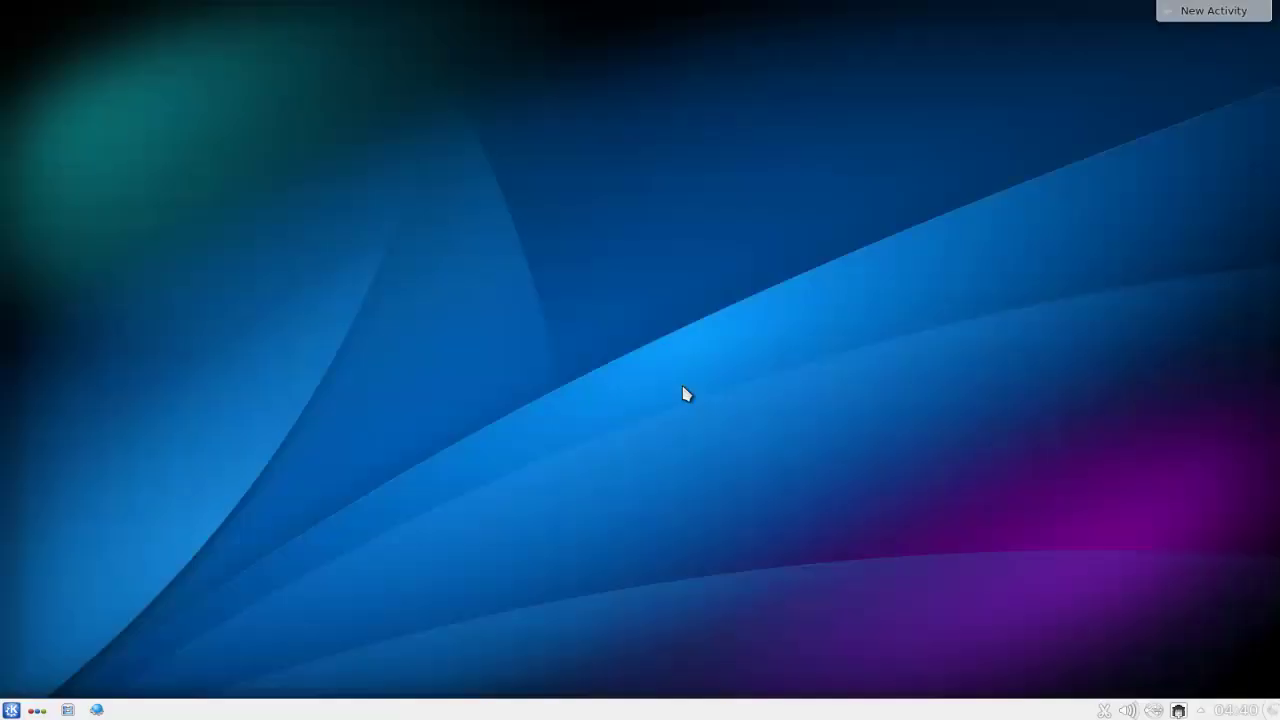
left_click(12, 710)
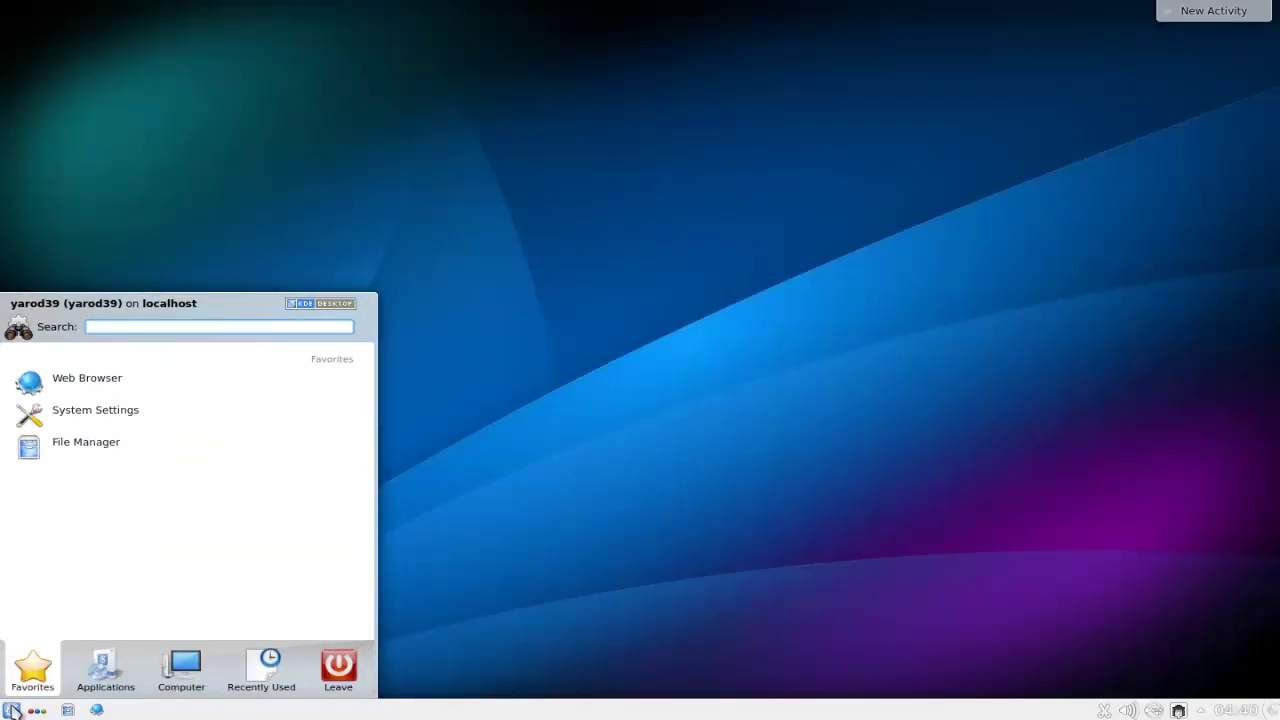
left_click(102, 667)
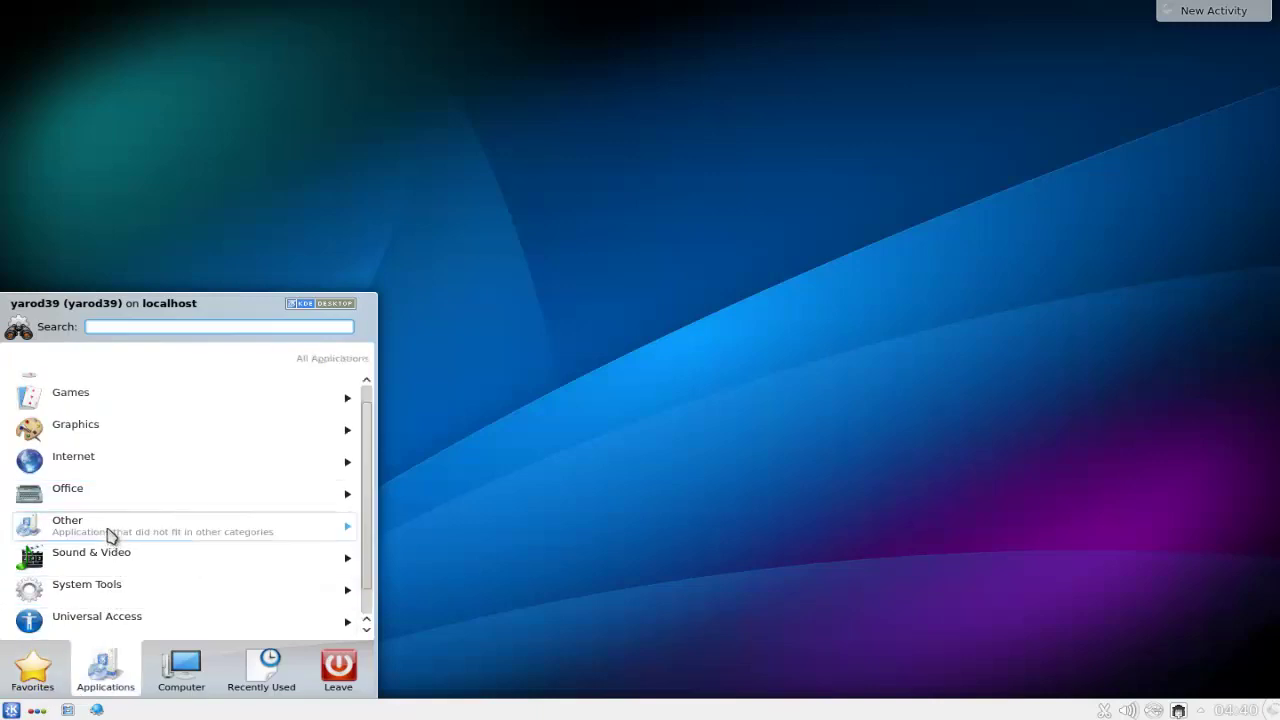
left_click(104, 497)
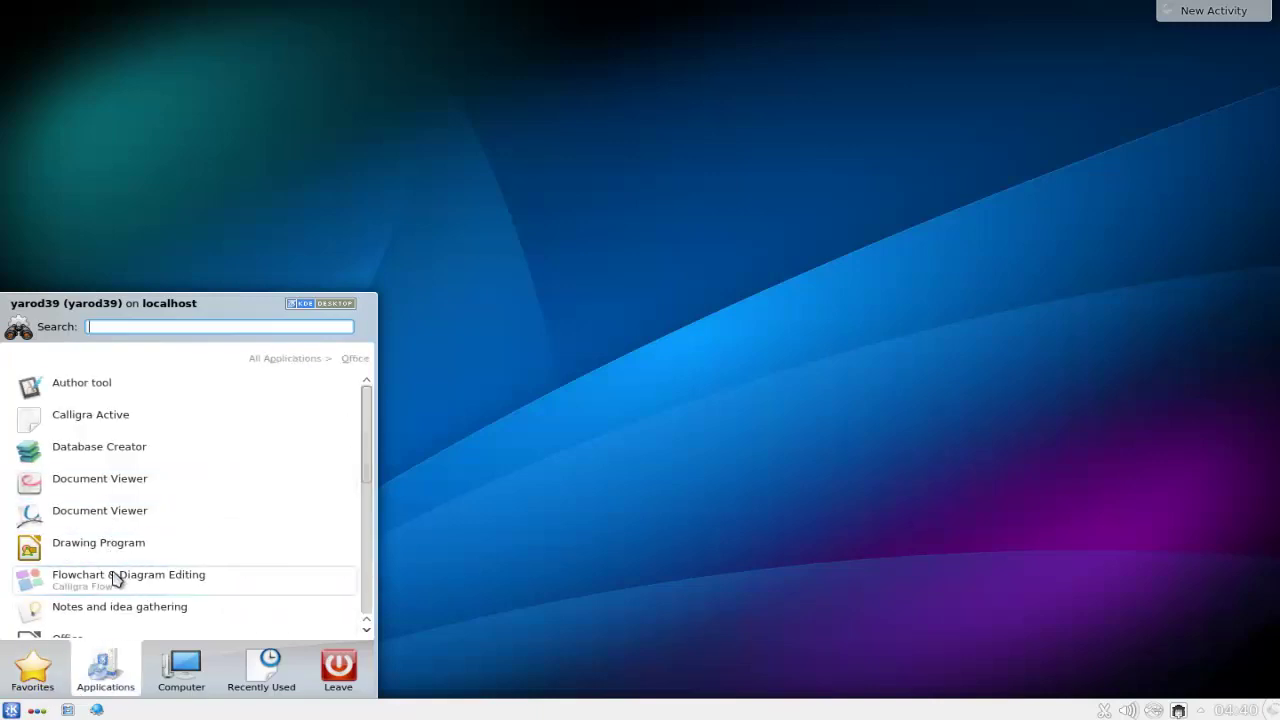
scroll(115, 578, "down", 1)
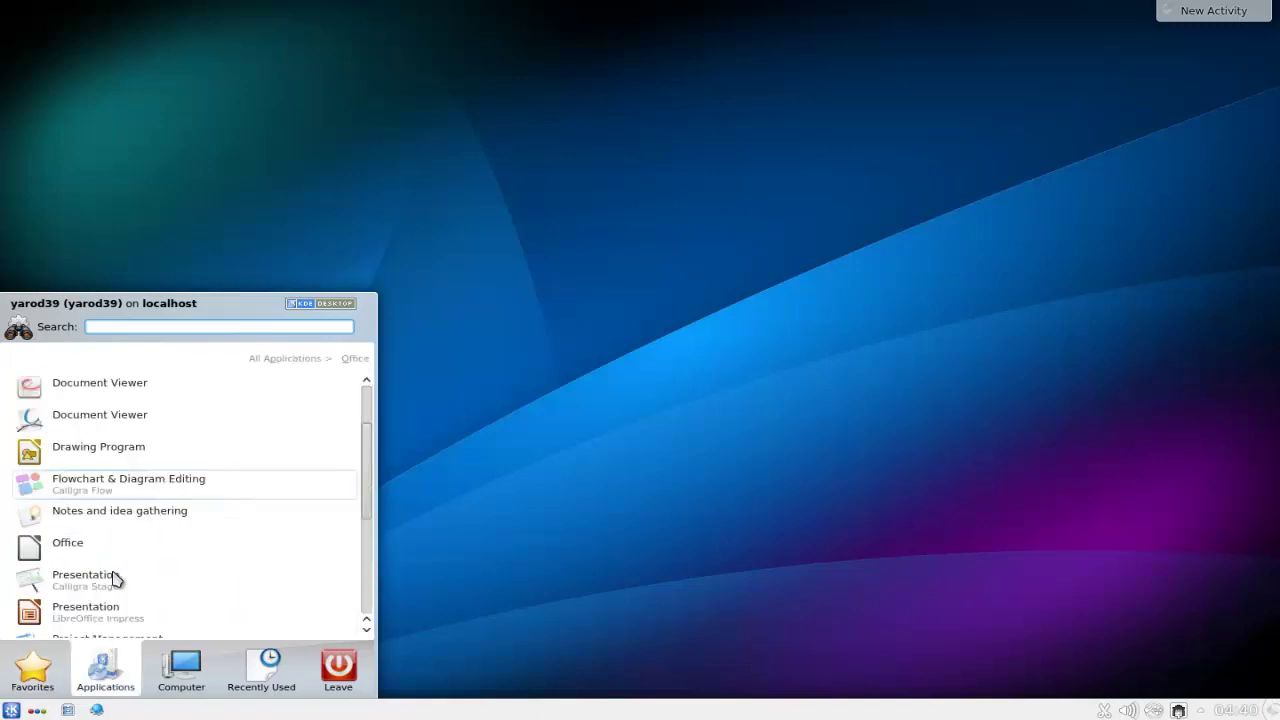
left_click(118, 516)
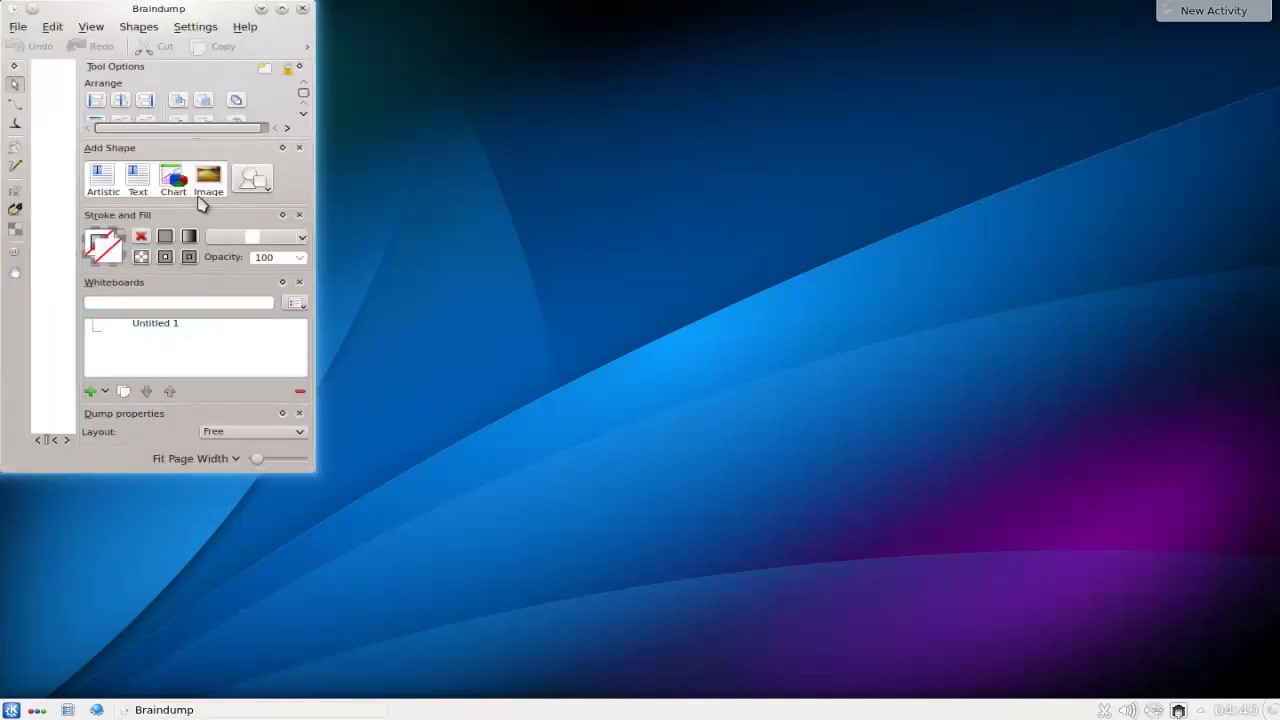
left_click(283, 9)
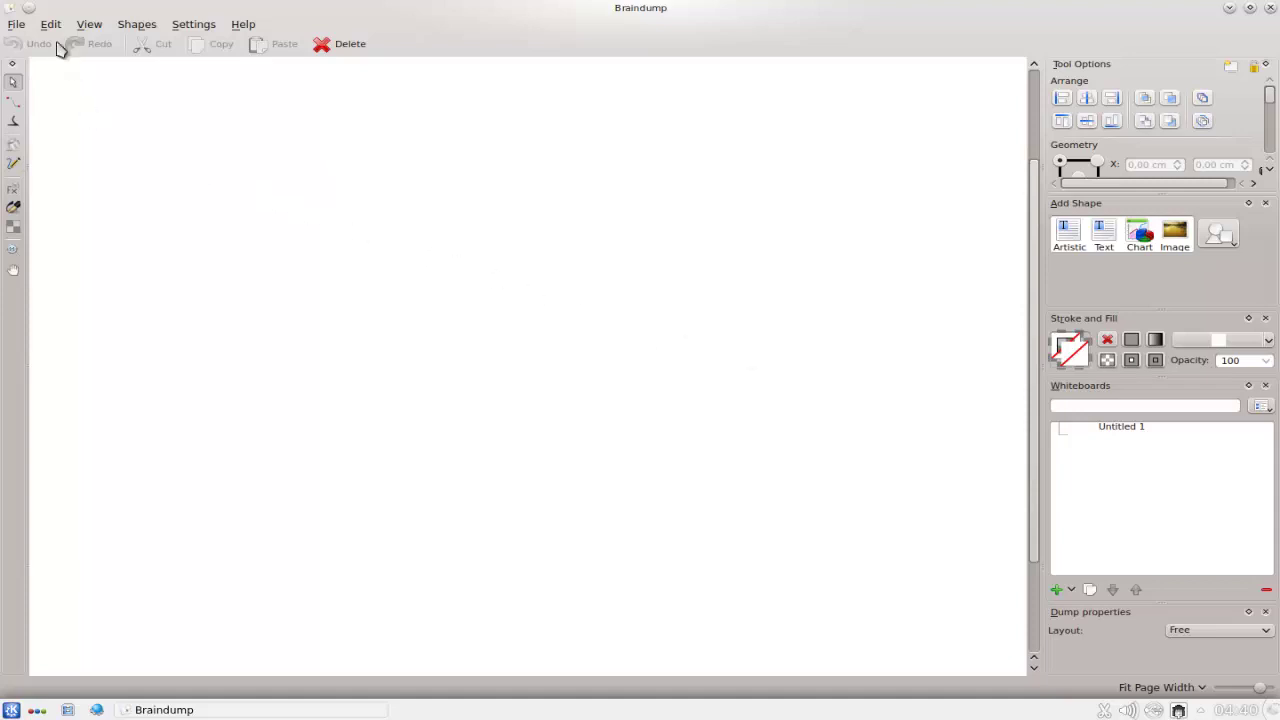
left_click(14, 26)
mouse_move(57, 30)
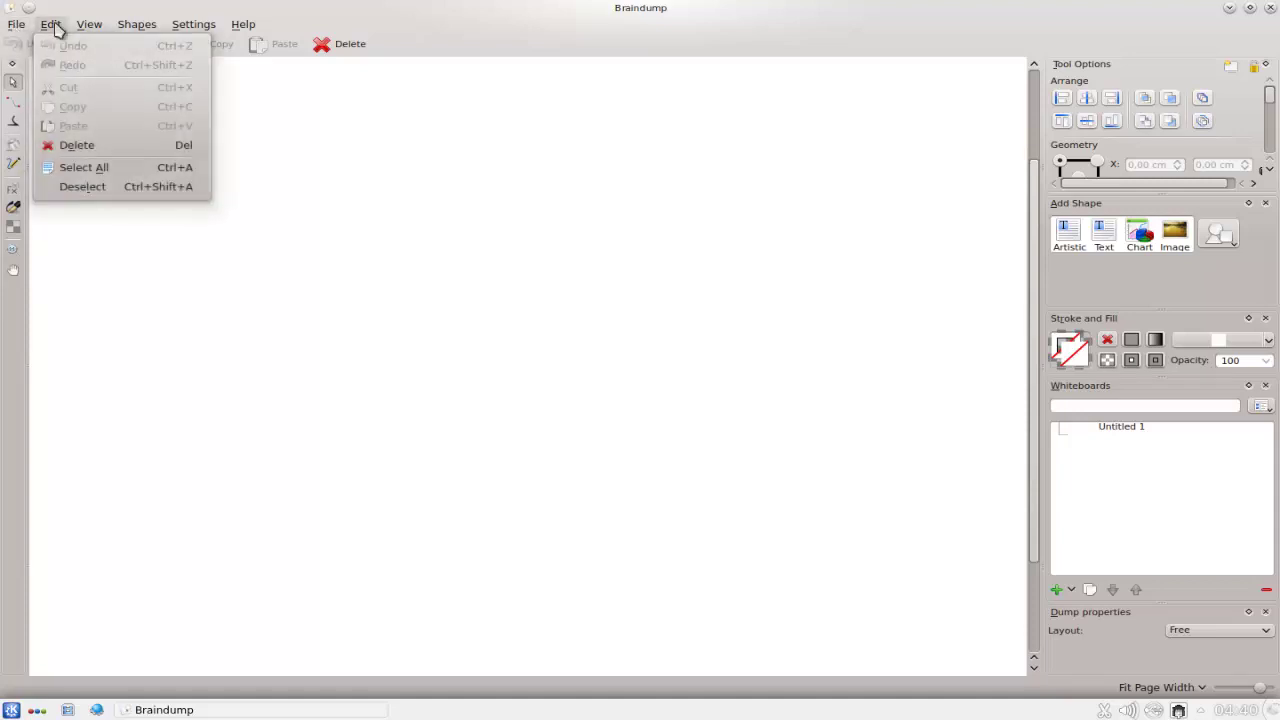
mouse_move(134, 31)
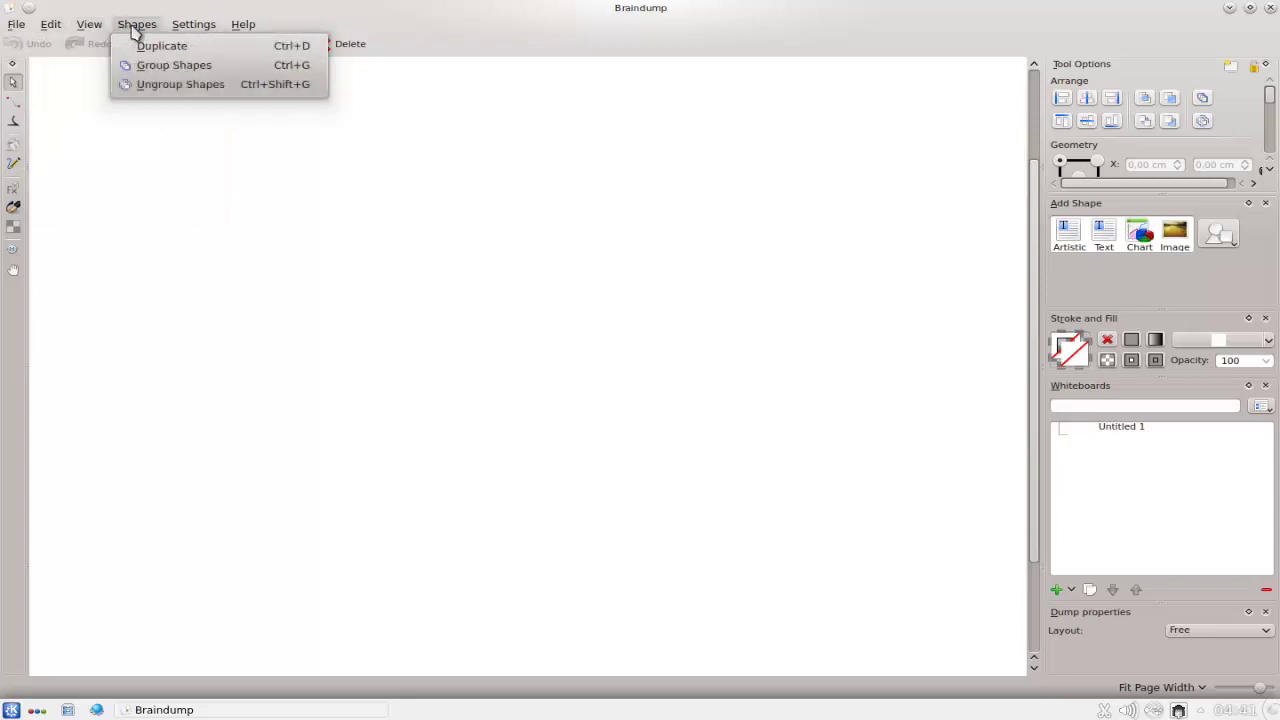
mouse_move(185, 33)
mouse_move(250, 33)
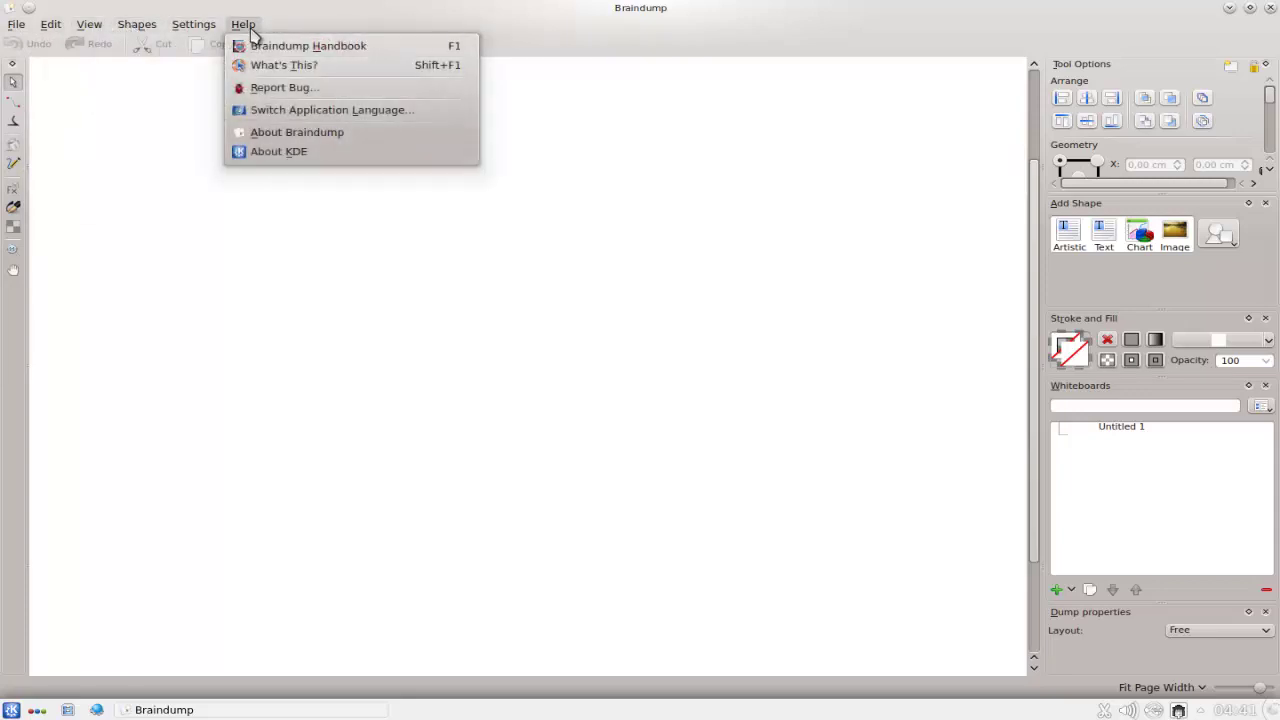
left_click(192, 224)
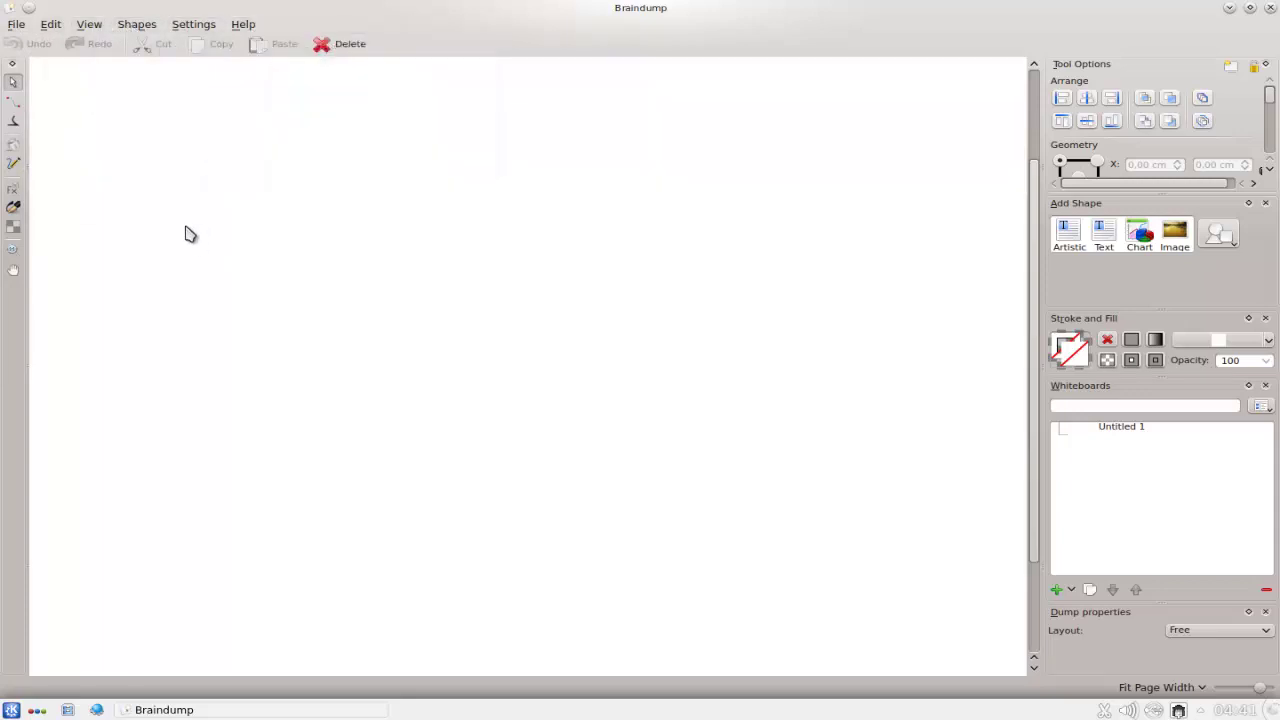
Step: Draw an open path on the whiteboard that curves down through two bends and rises in a straight segment to its end
left_click(14, 102)
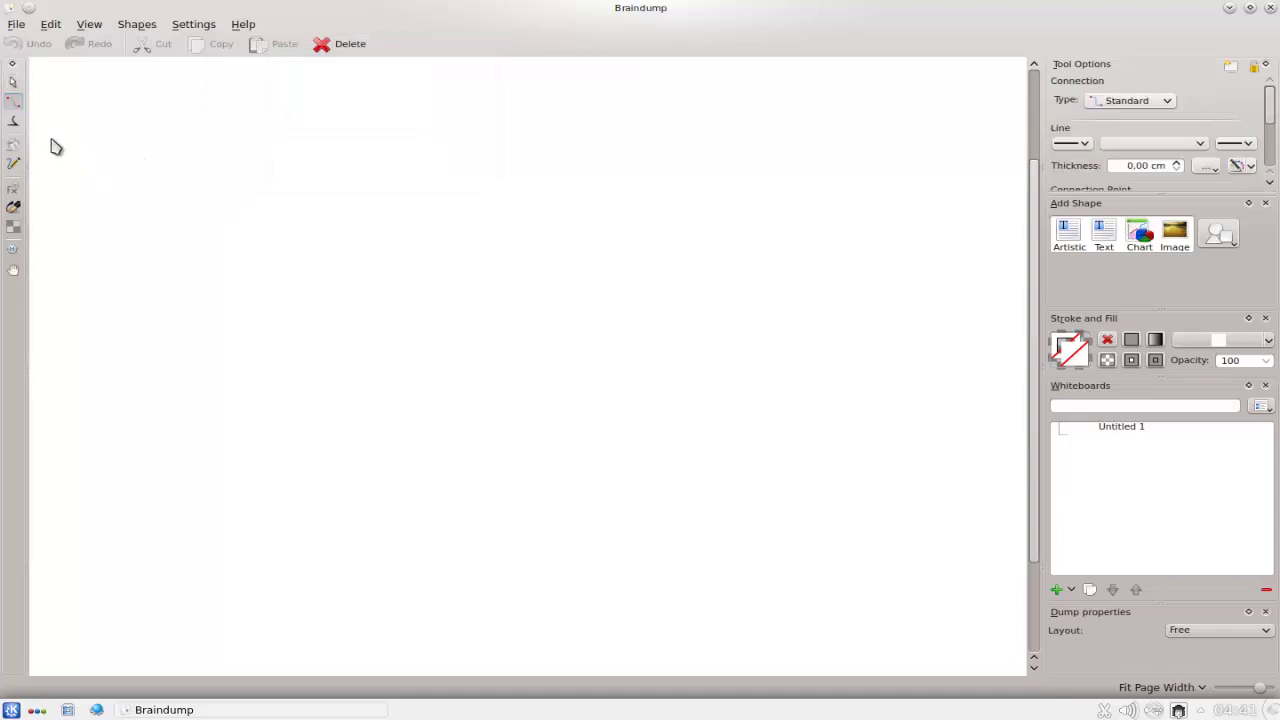
left_click(14, 120)
left_click(136, 176)
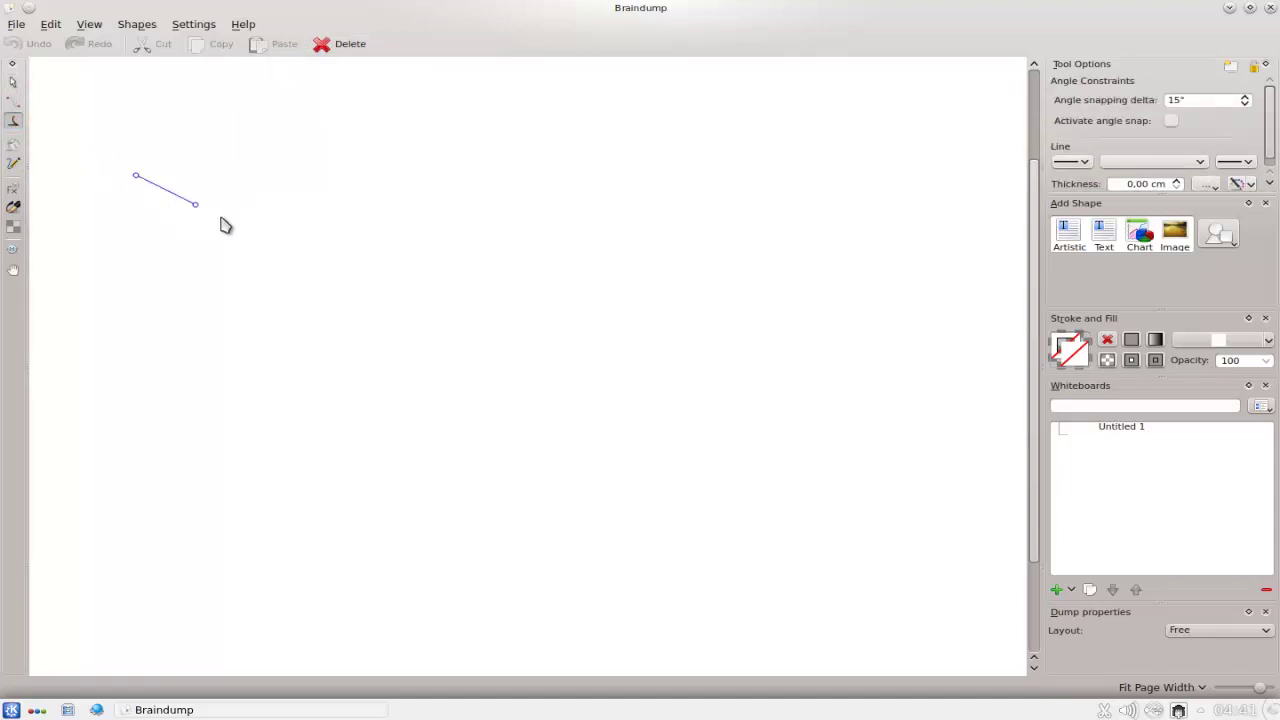
left_click(283, 346)
left_click(387, 440)
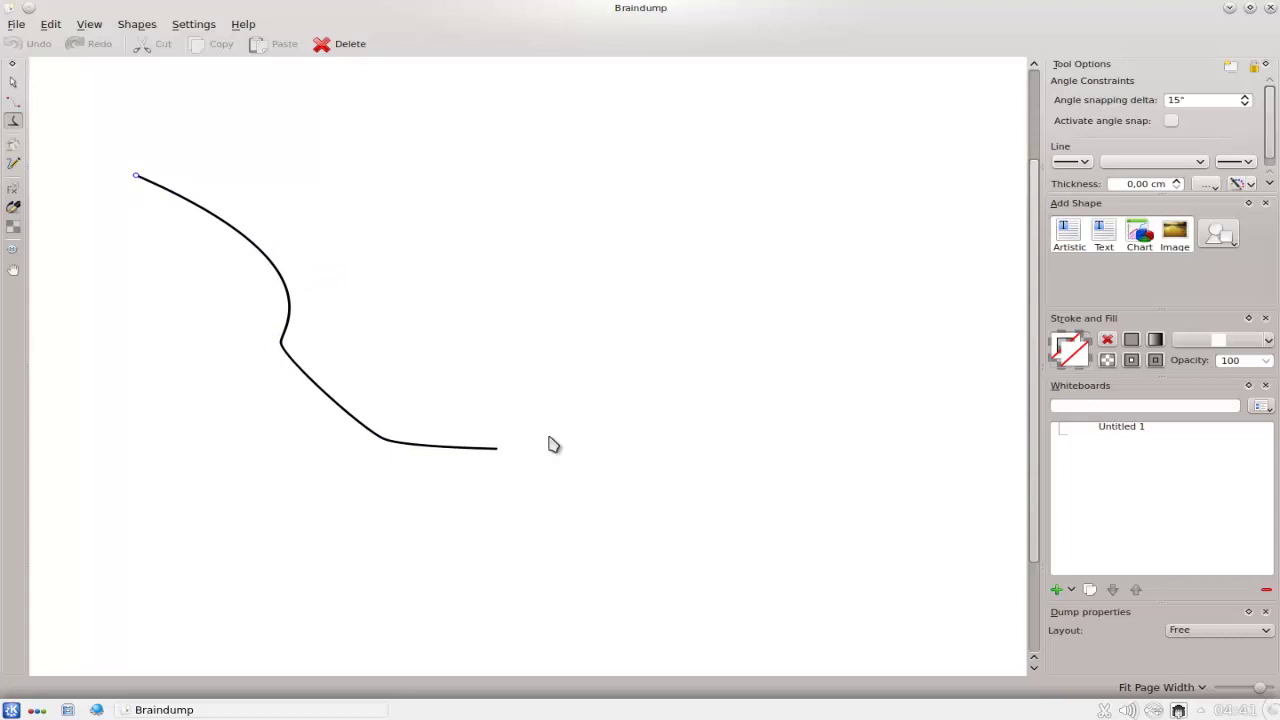
double_click(664, 305)
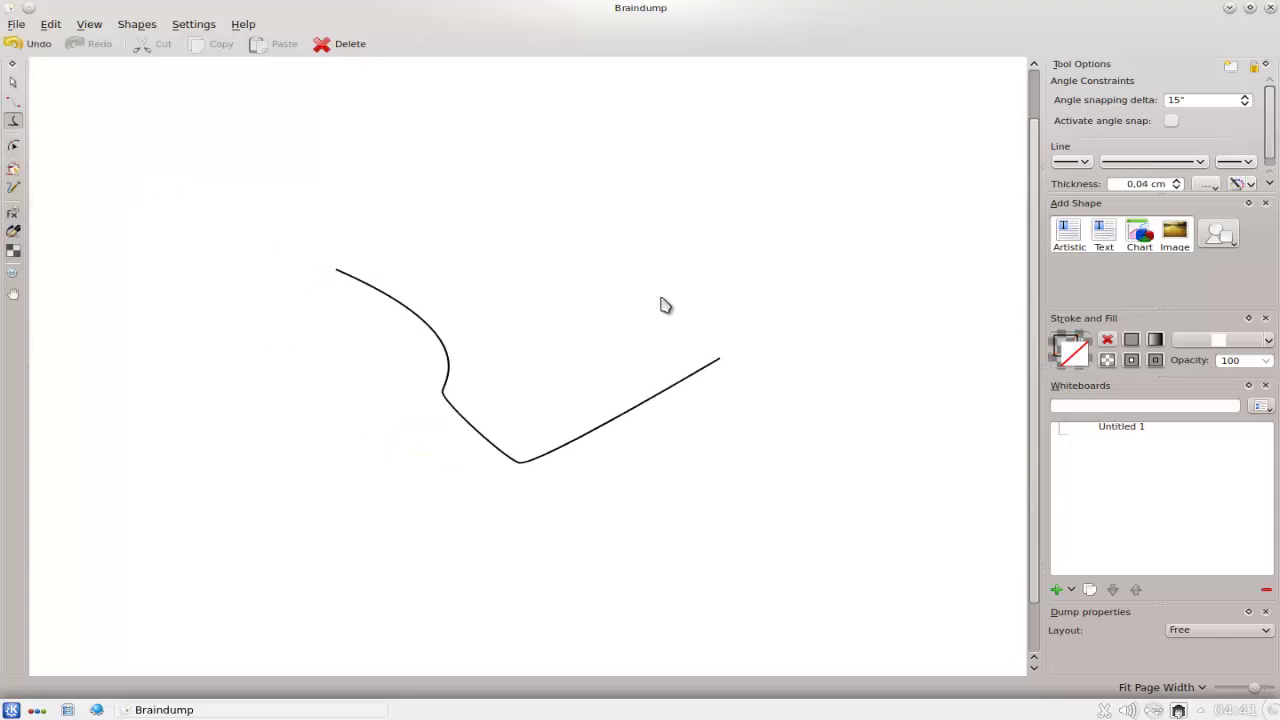
Step: Draw three freehand pencil curves in Curve precision, two to the left of the path and one to its right
left_click(13, 187)
mouse_move(268, 311)
left_mouse_down()
mouse_move(292, 394)
mouse_move(392, 414)
left_mouse_up()
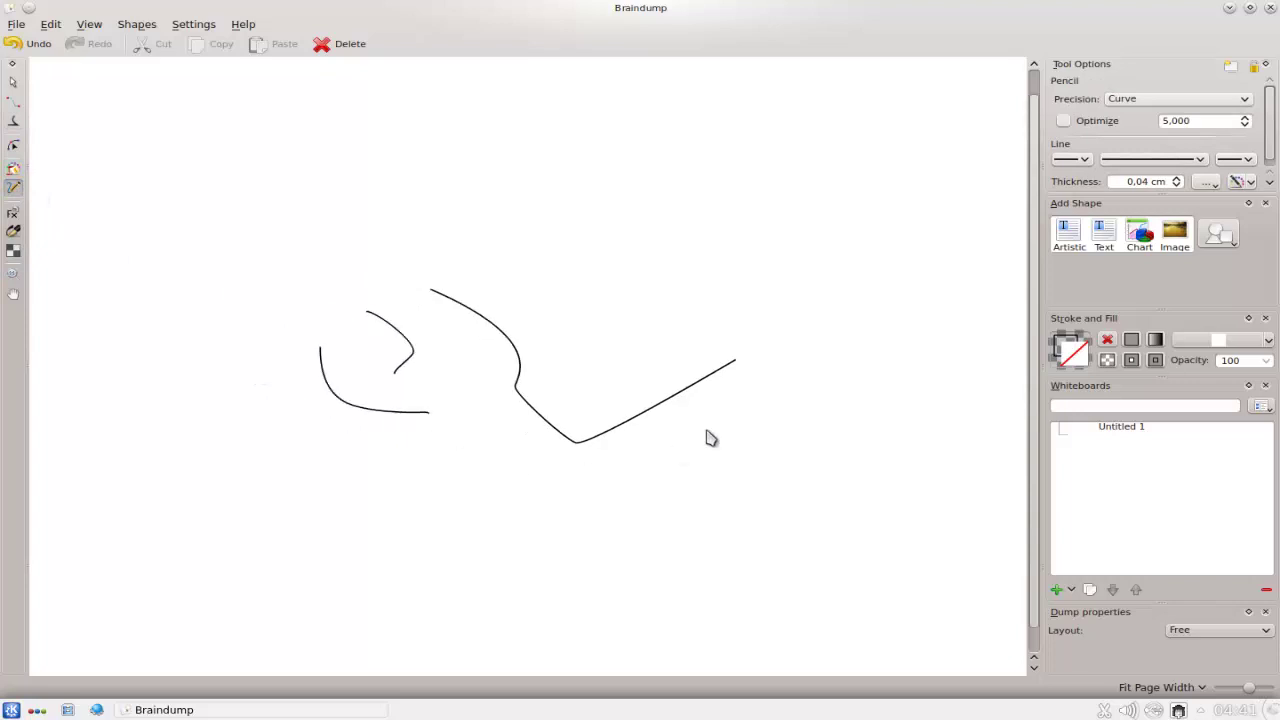
mouse_move(775, 312)
left_mouse_down()
mouse_move(877, 409)
mouse_move(855, 480)
left_mouse_up()
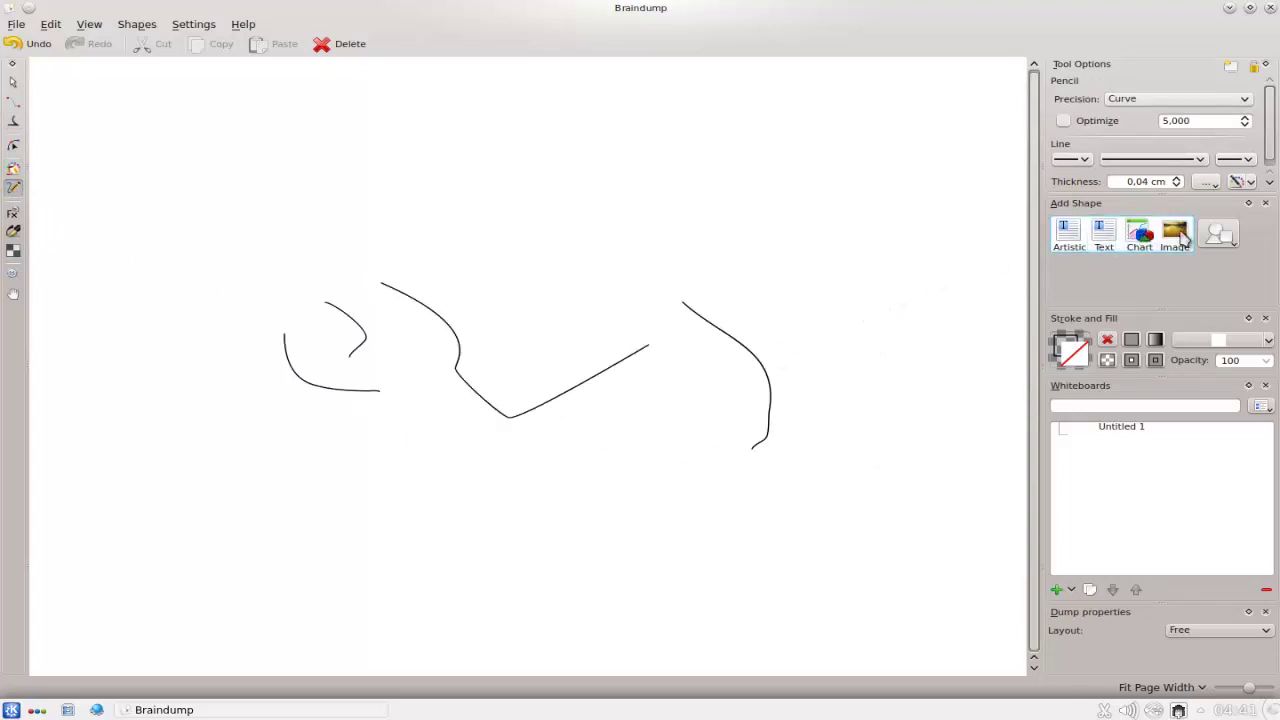
Step: Insert the image laferrari-700.jpg from the Imágenes folder as a small picture above the path
left_click(1183, 233)
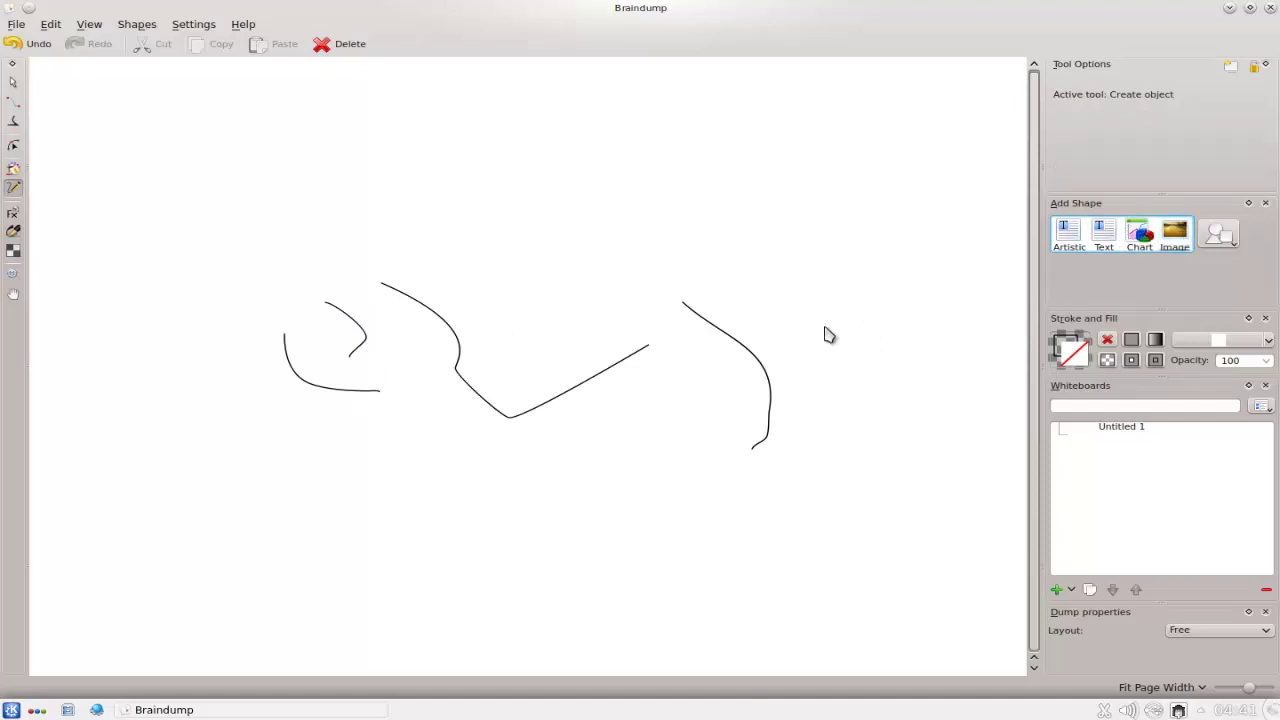
left_click_drag(504, 200, 622, 272)
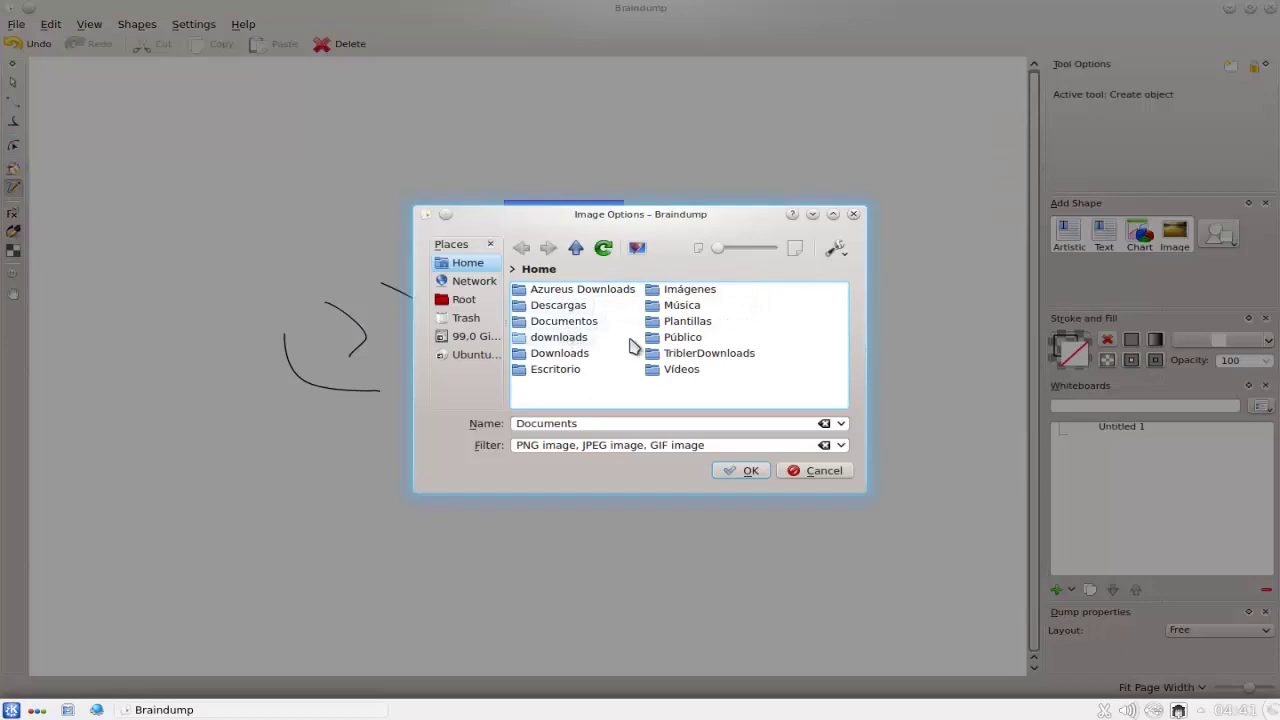
left_click(689, 291)
double_click(588, 291)
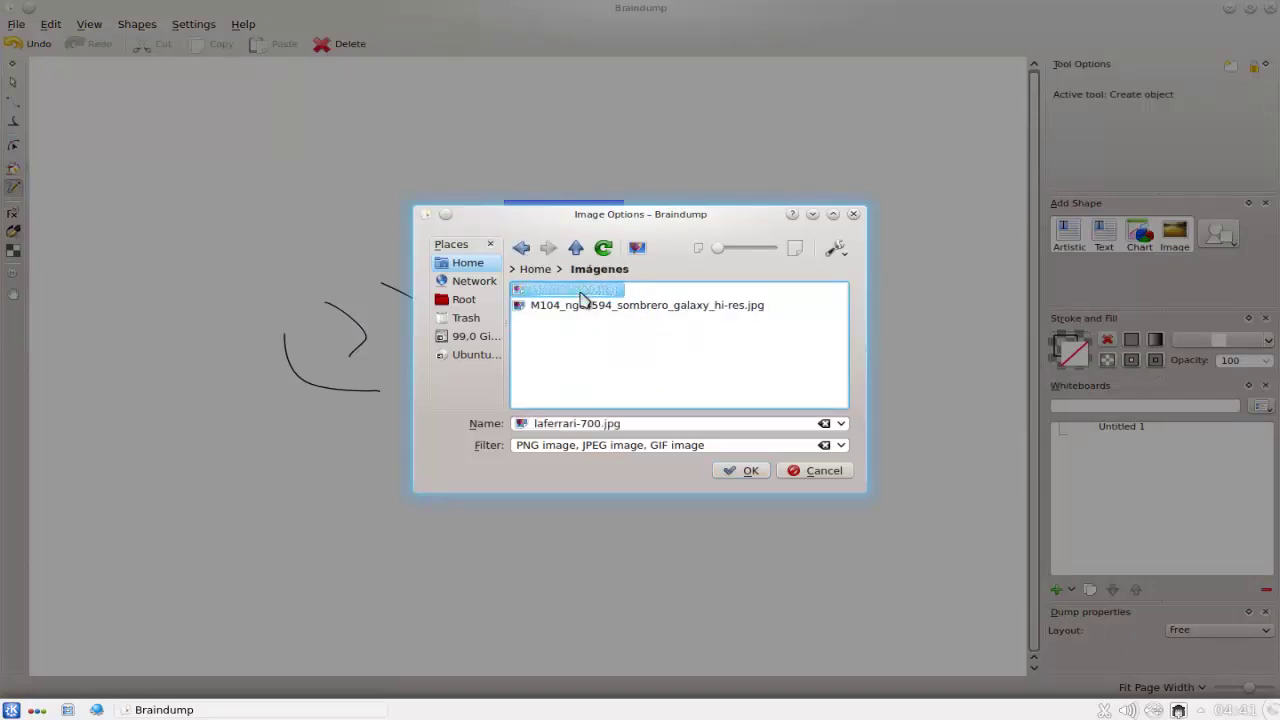
left_click(575, 347)
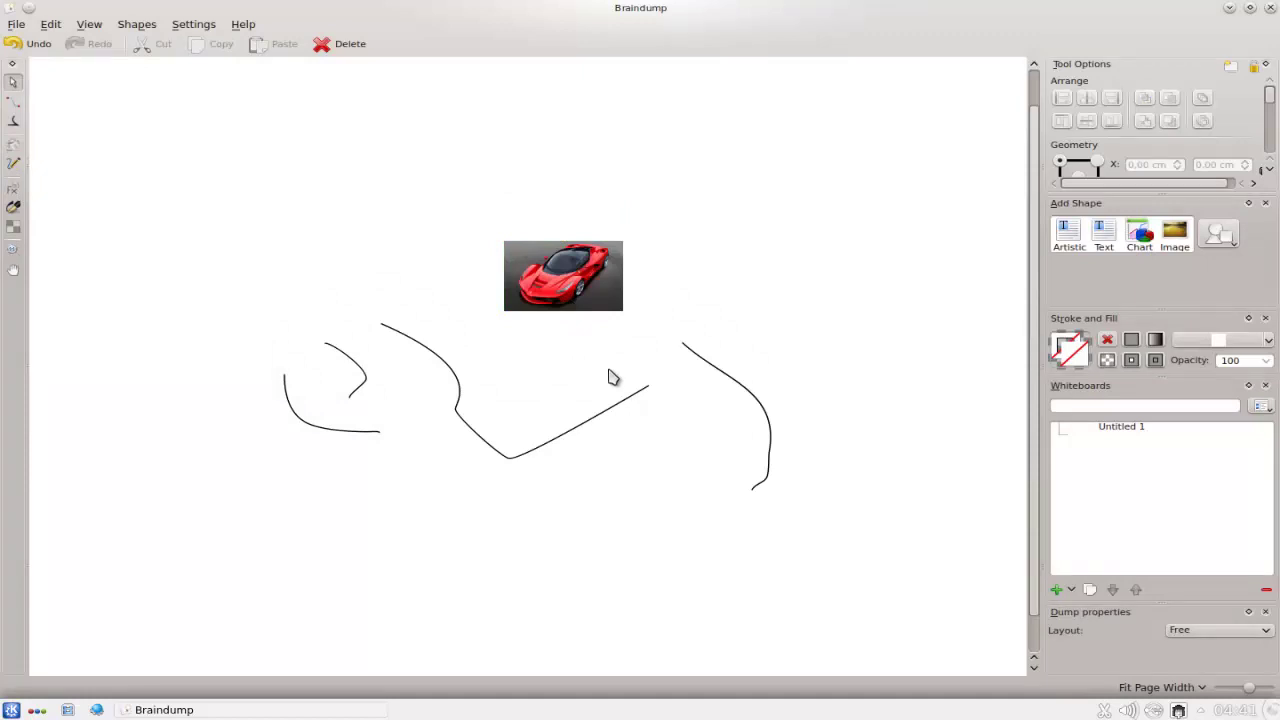
Step: Add a geometric Spiral shape to the left of the car image, above the pencil curves
left_click(1219, 238)
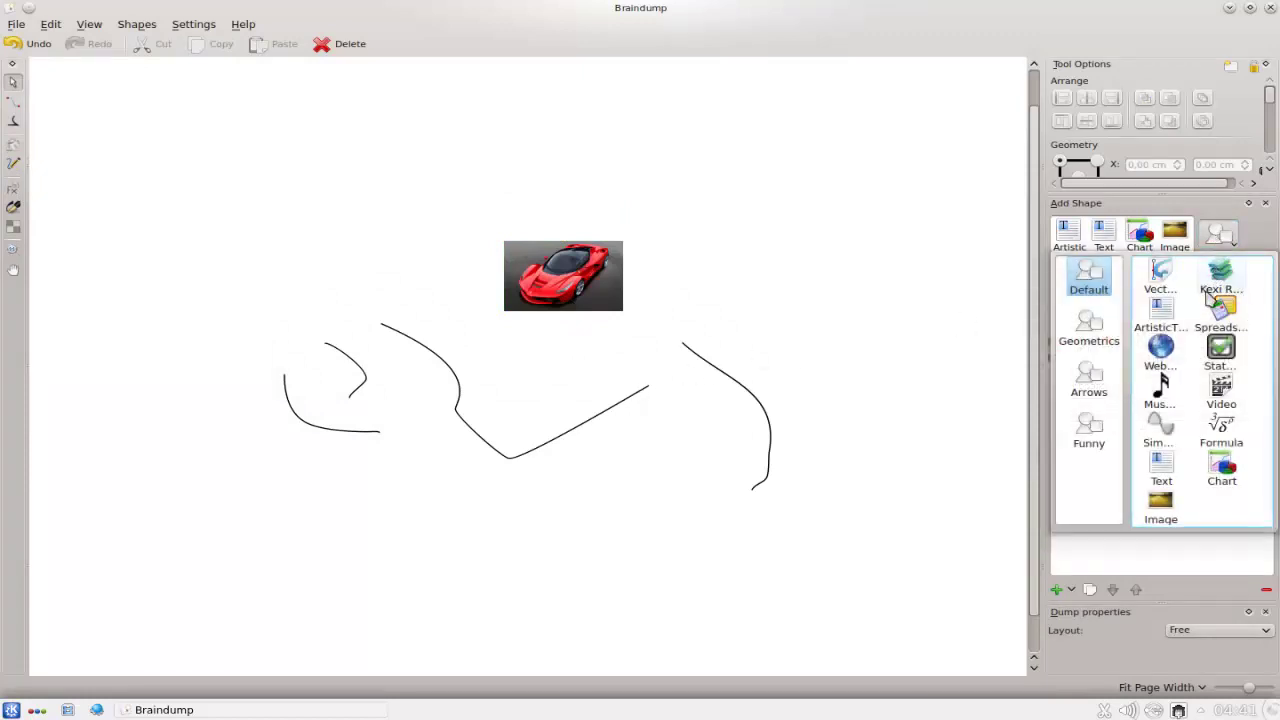
left_click(1089, 335)
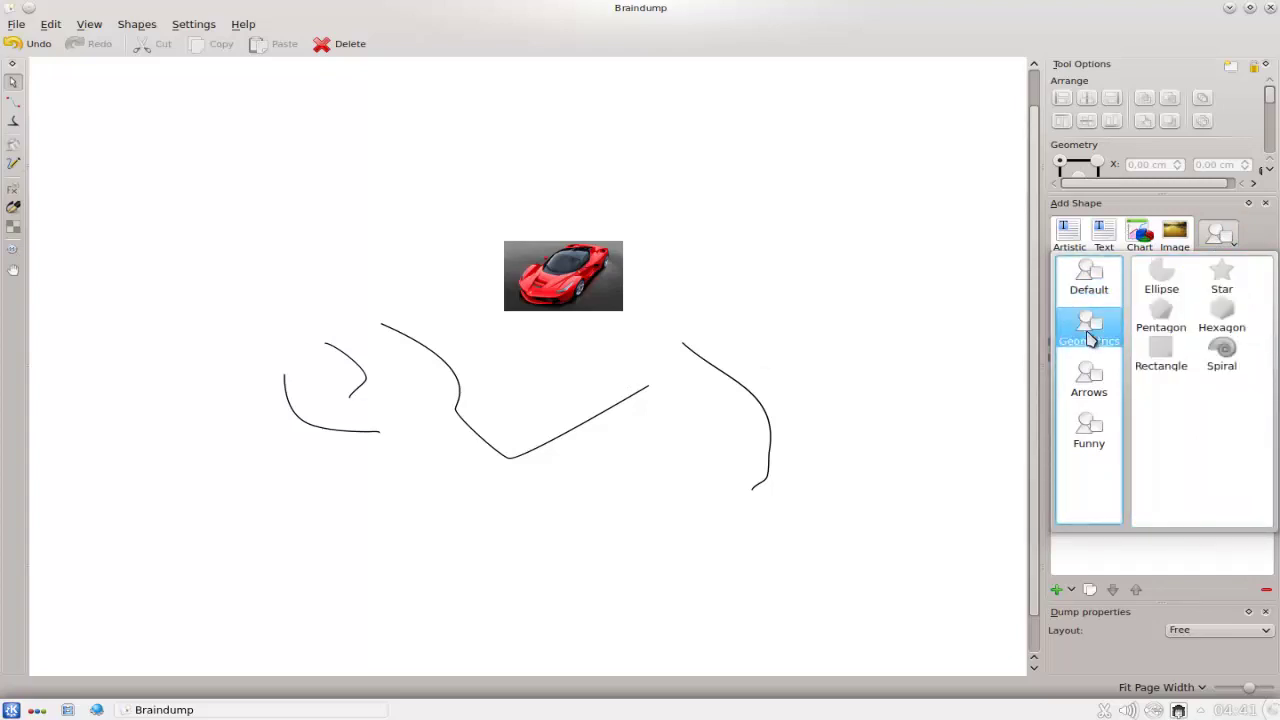
left_click(1222, 348)
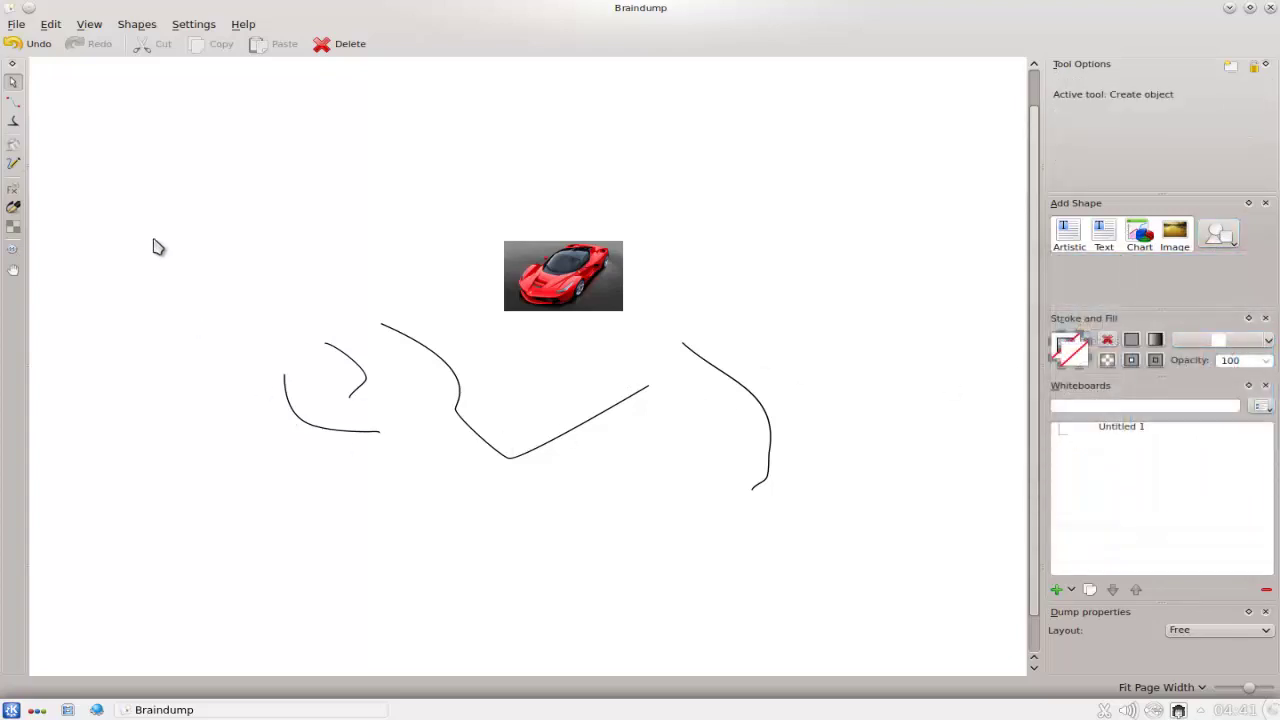
left_click_drag(153, 240, 253, 320)
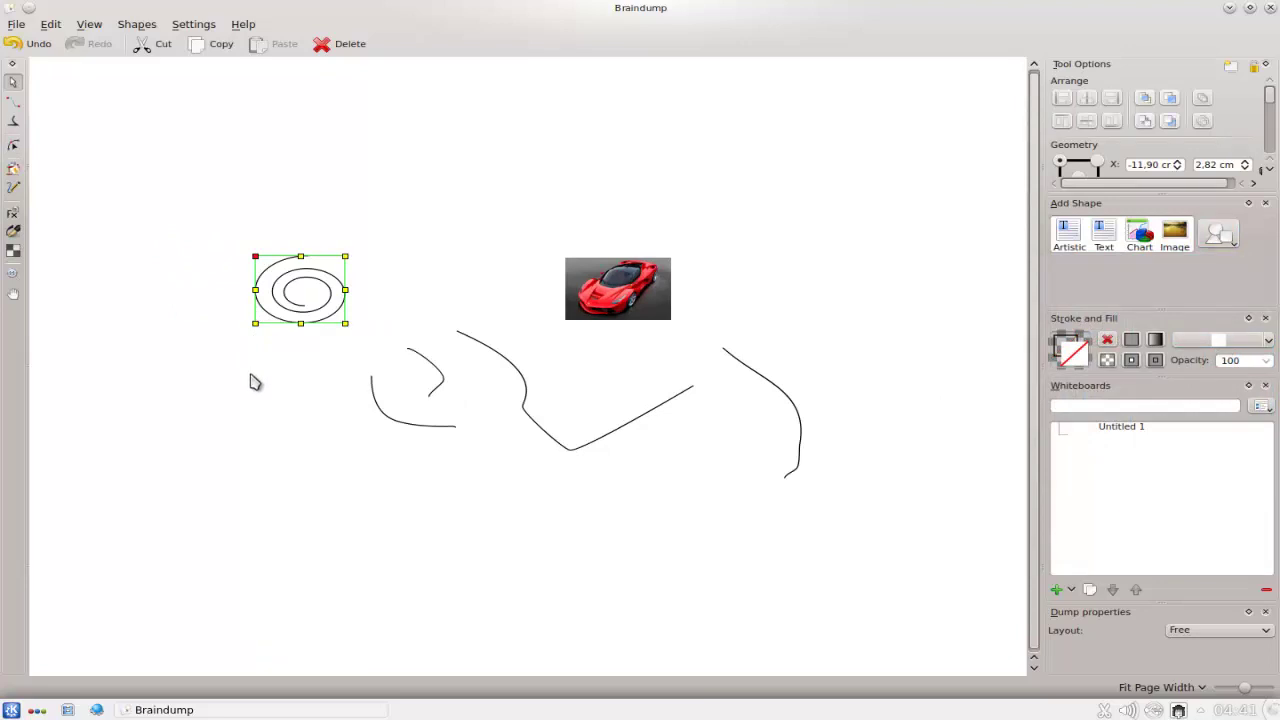
Step: Draw a thick angular calligraphy stroke below the spiral using the Mouse profile
left_click(12, 214)
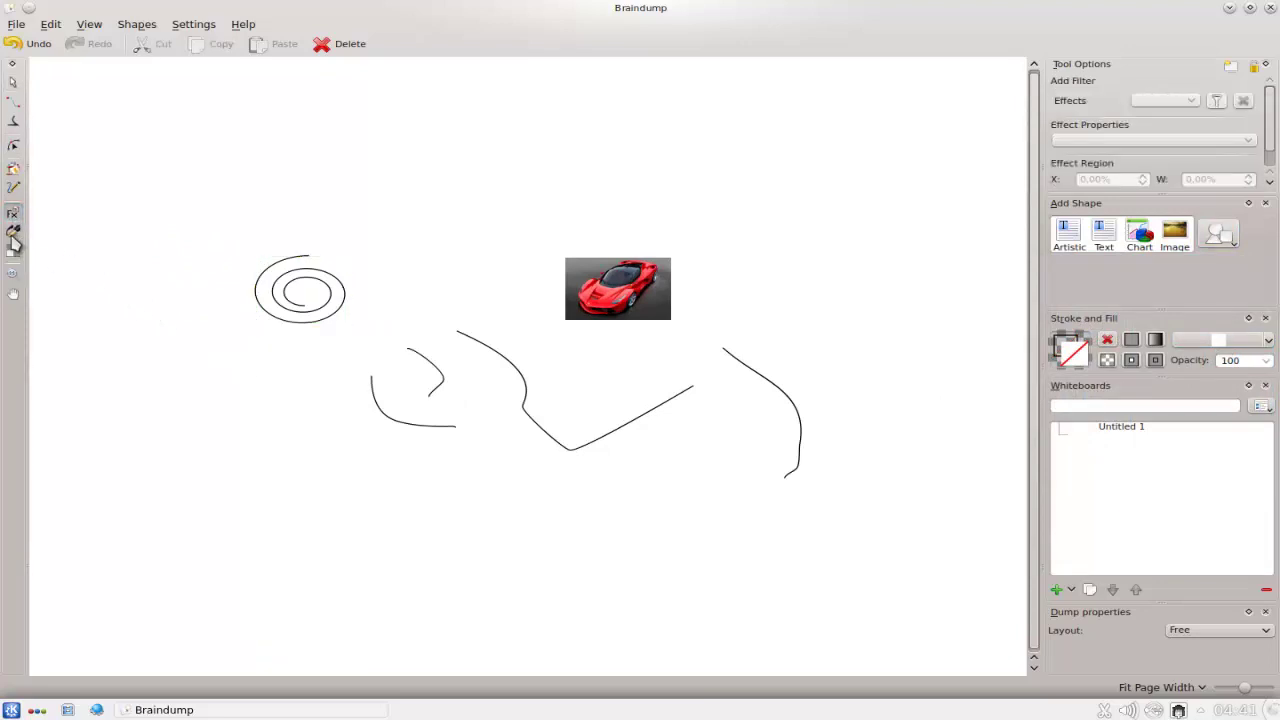
left_click(13, 230)
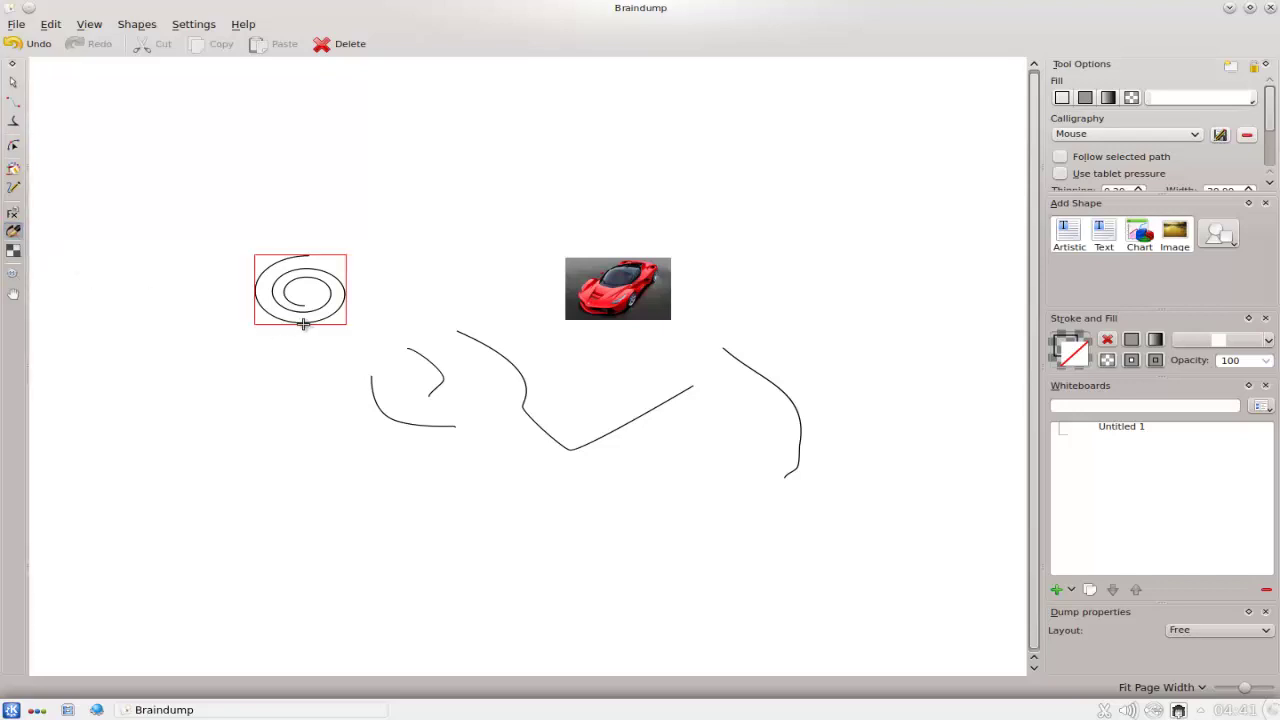
mouse_move(252, 375)
left_mouse_down()
mouse_move(323, 443)
mouse_move(163, 449)
mouse_move(166, 372)
left_mouse_up()
left_click(13, 250)
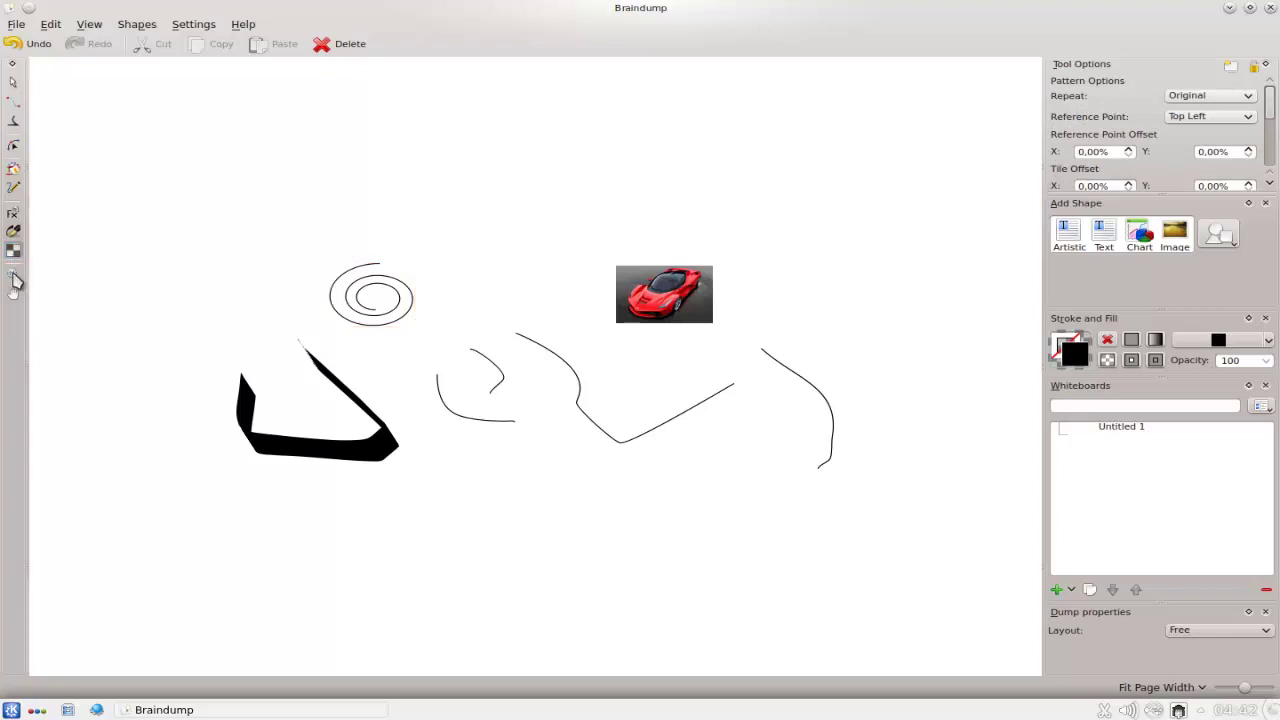
left_click(13, 273)
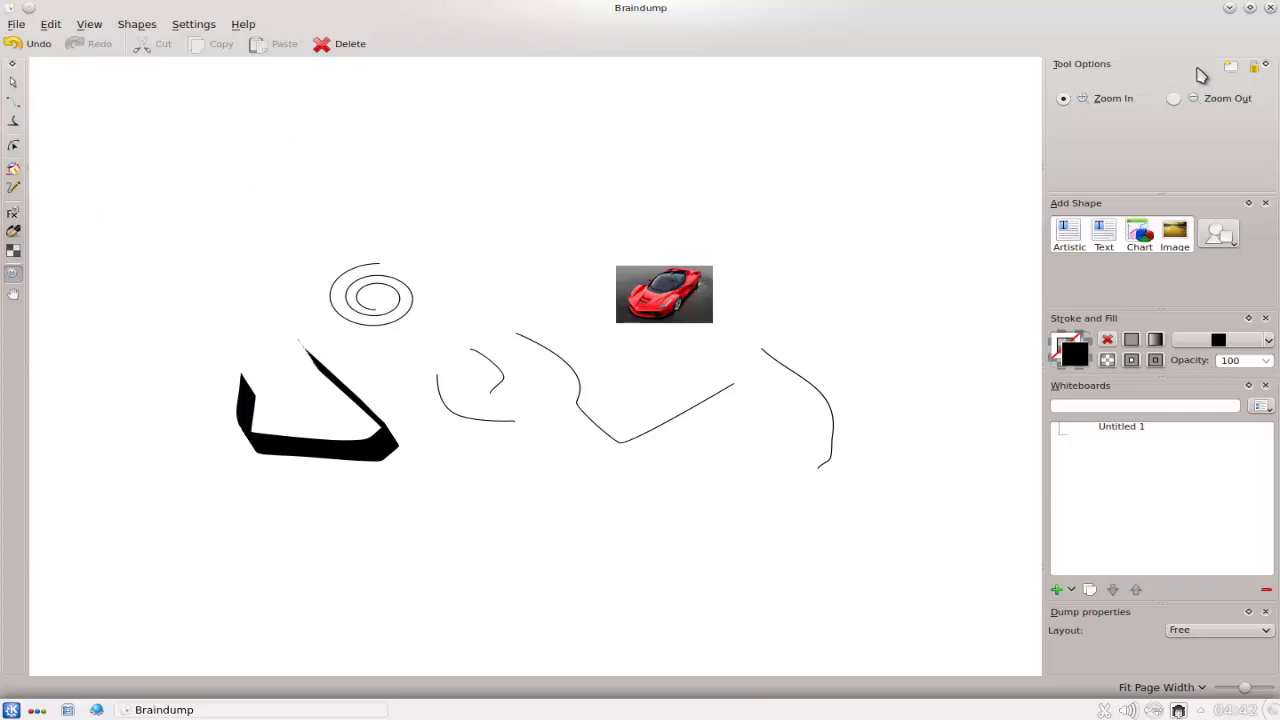
Step: Insert a Chart shape above the car image and enlarge it in width and height until its bars are clearly readable
left_click(1139, 232)
left_click_drag(507, 177, 645, 230)
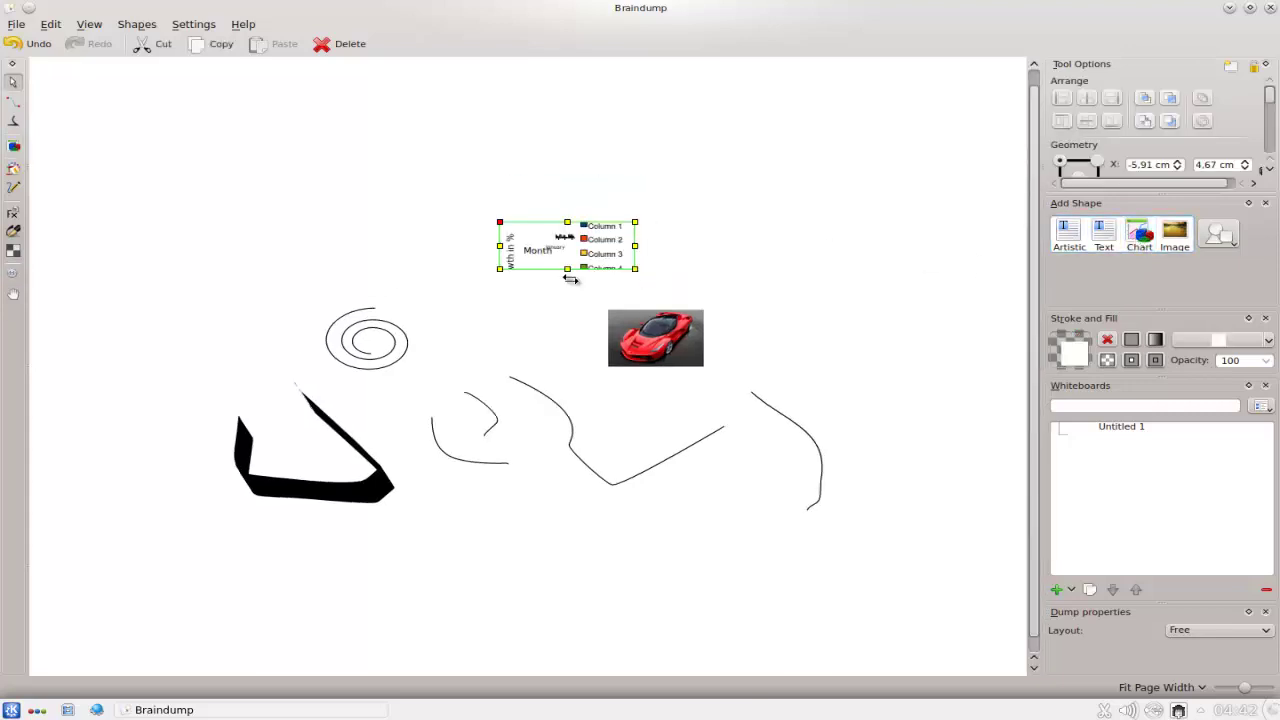
left_click_drag(567, 269, 568, 307)
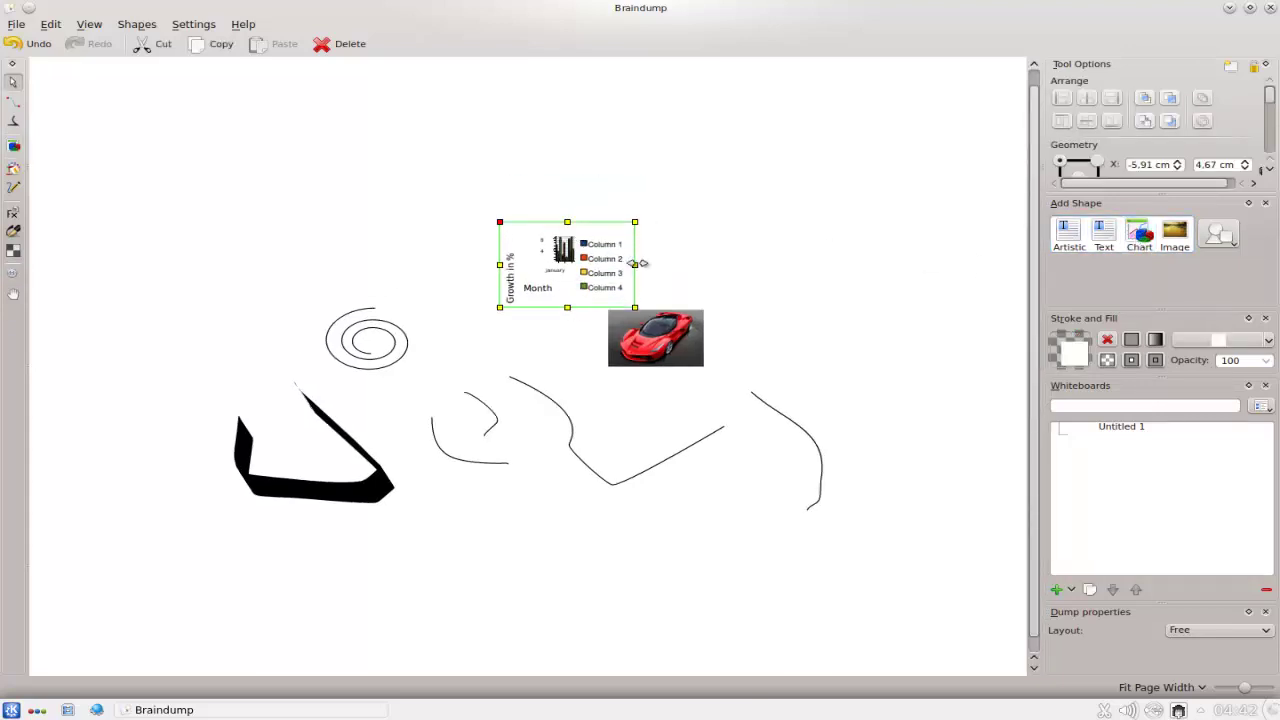
left_click_drag(765, 264, 830, 268)
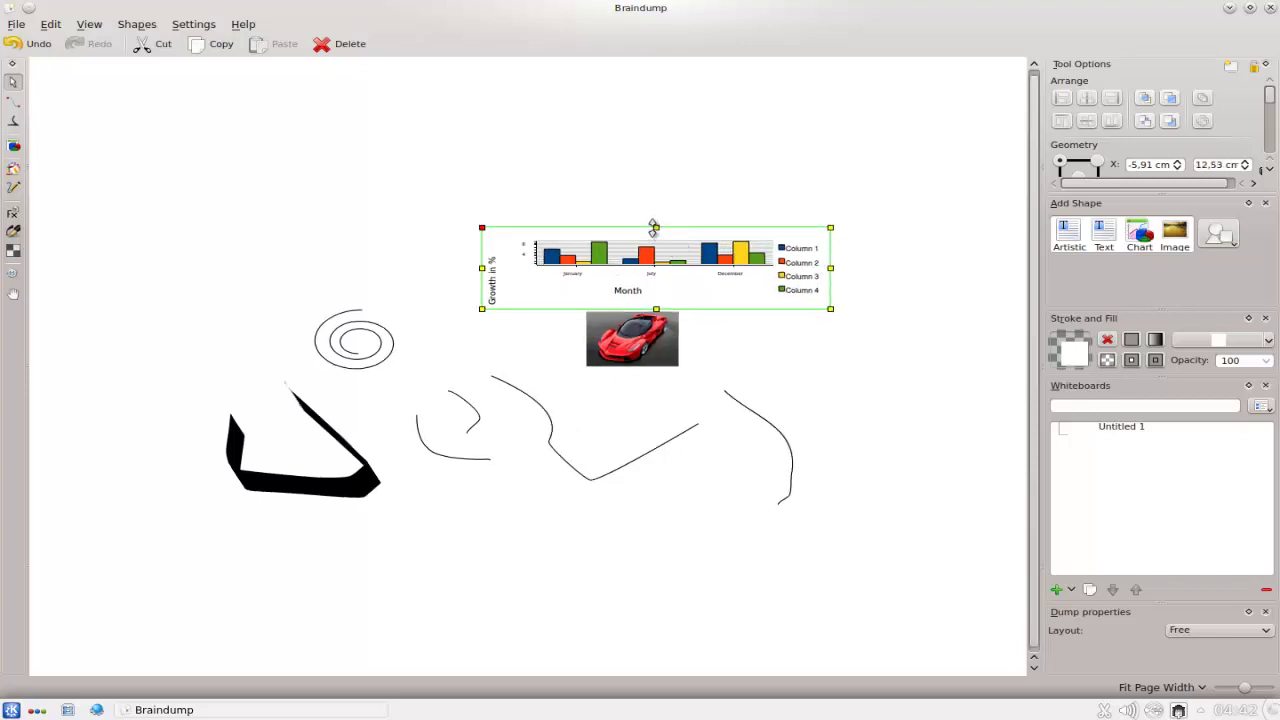
left_click_drag(654, 224, 654, 110)
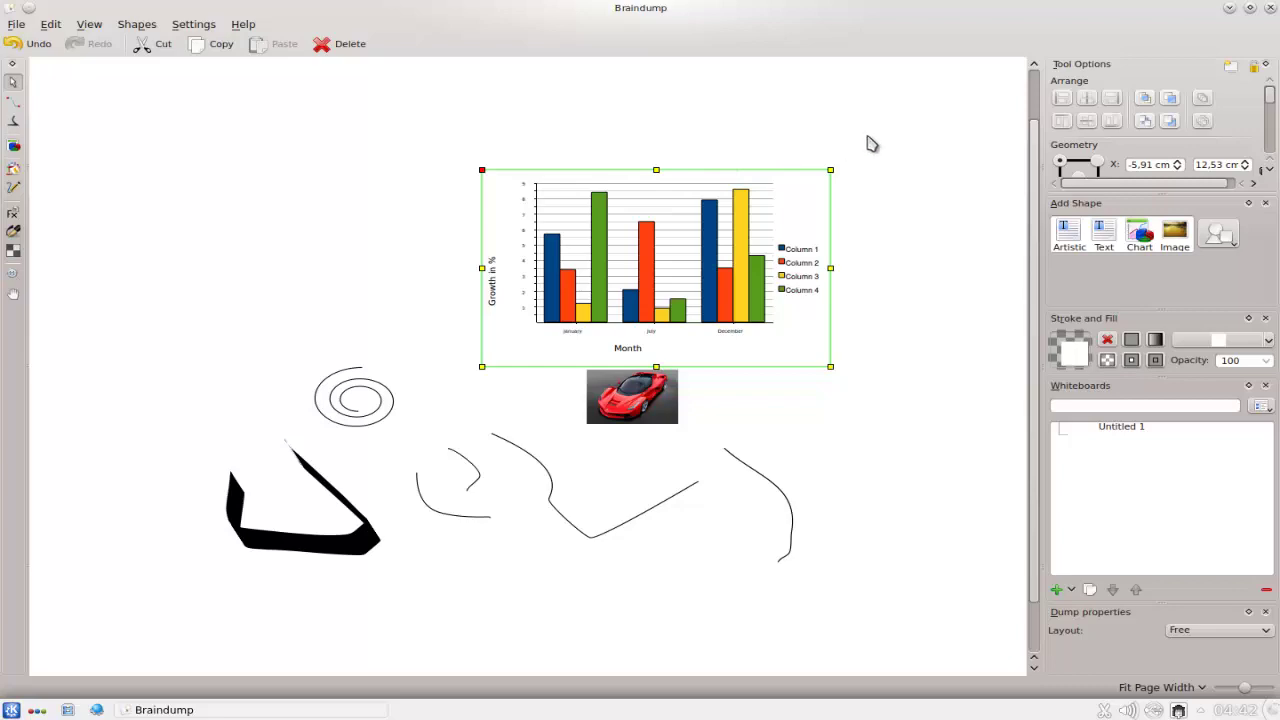
Step: Close Braindump and start Calligra Sheets from the Office applications with the Blank Worksheet template
left_click(1271, 8)
left_click(13, 710)
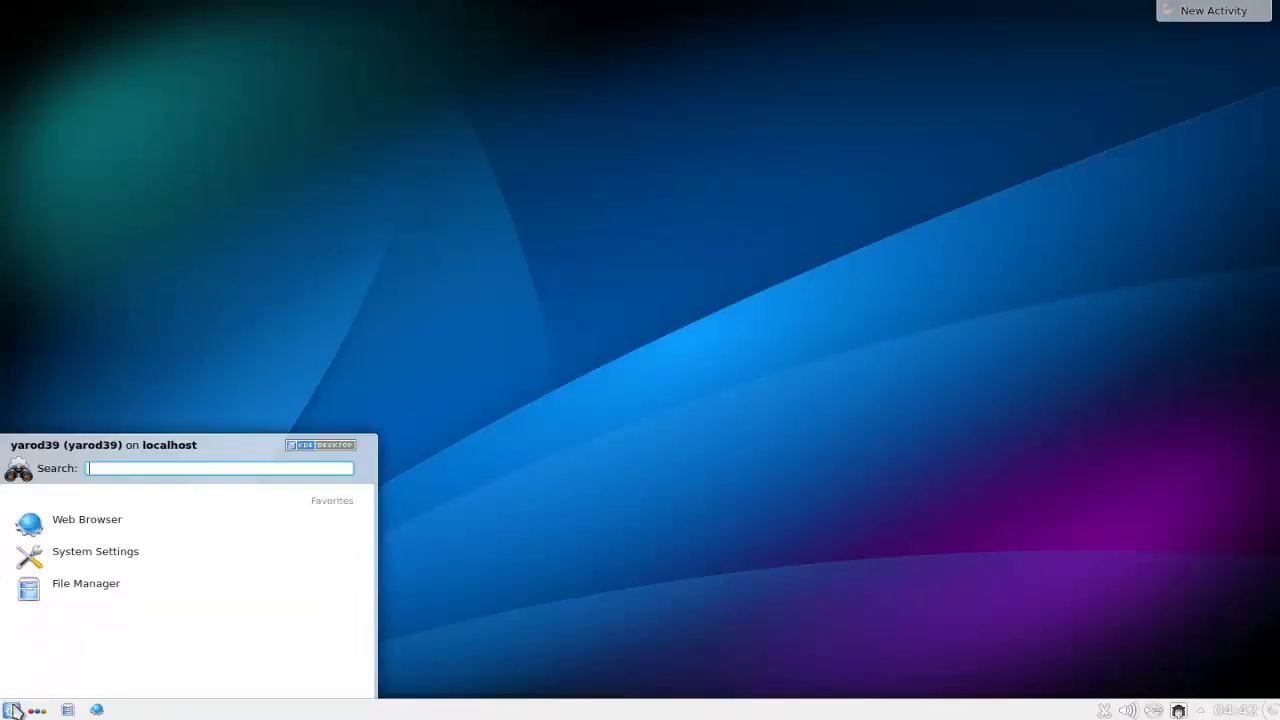
left_click(106, 666)
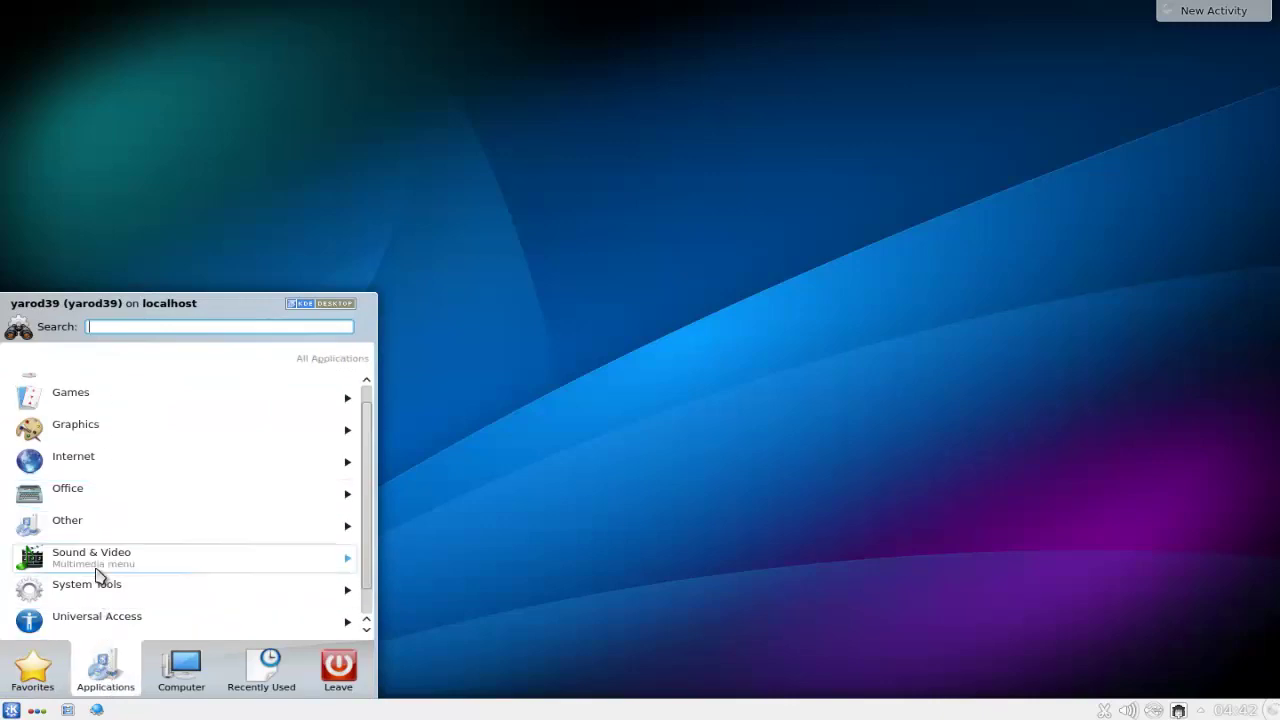
left_click(100, 495)
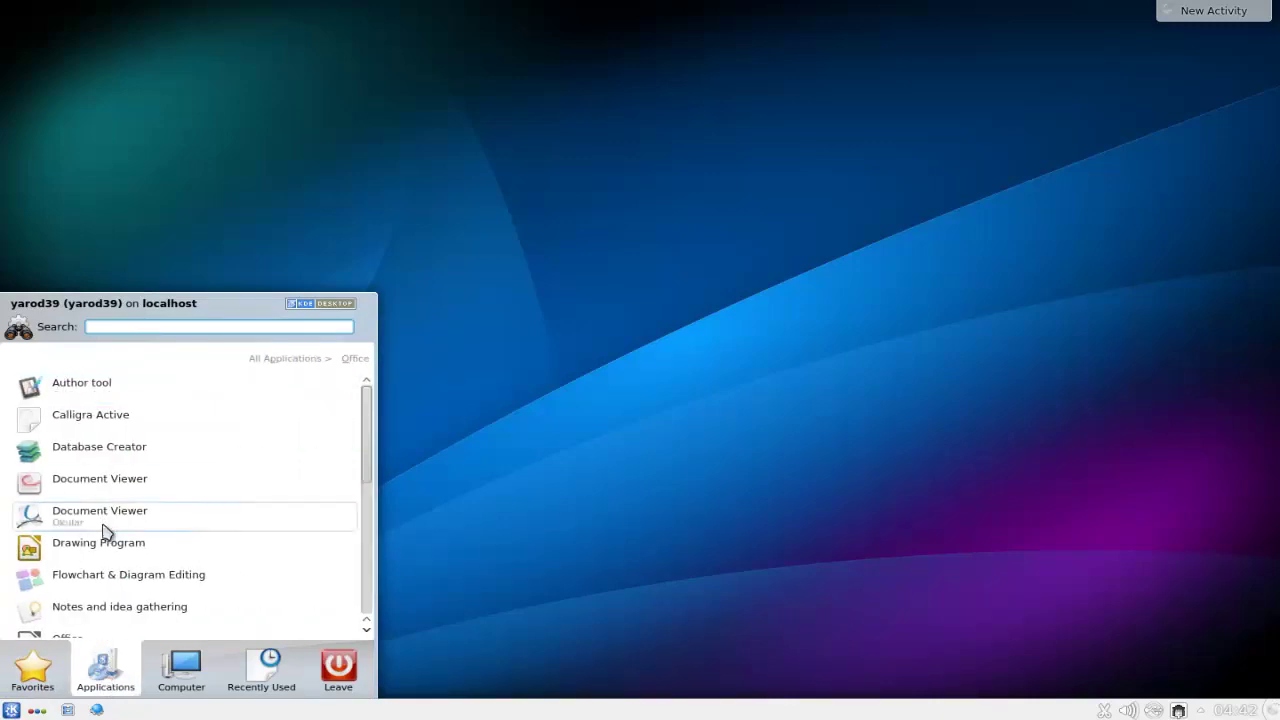
scroll(100, 617, "down", 5)
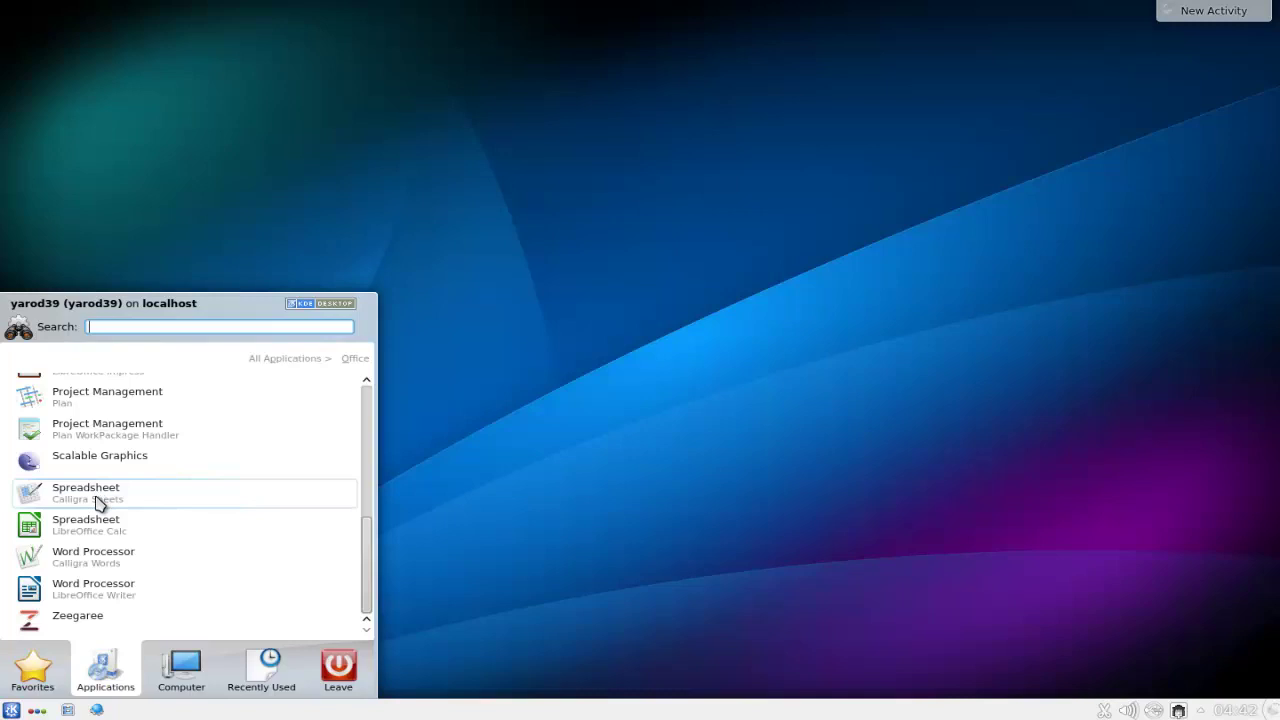
left_click(97, 502)
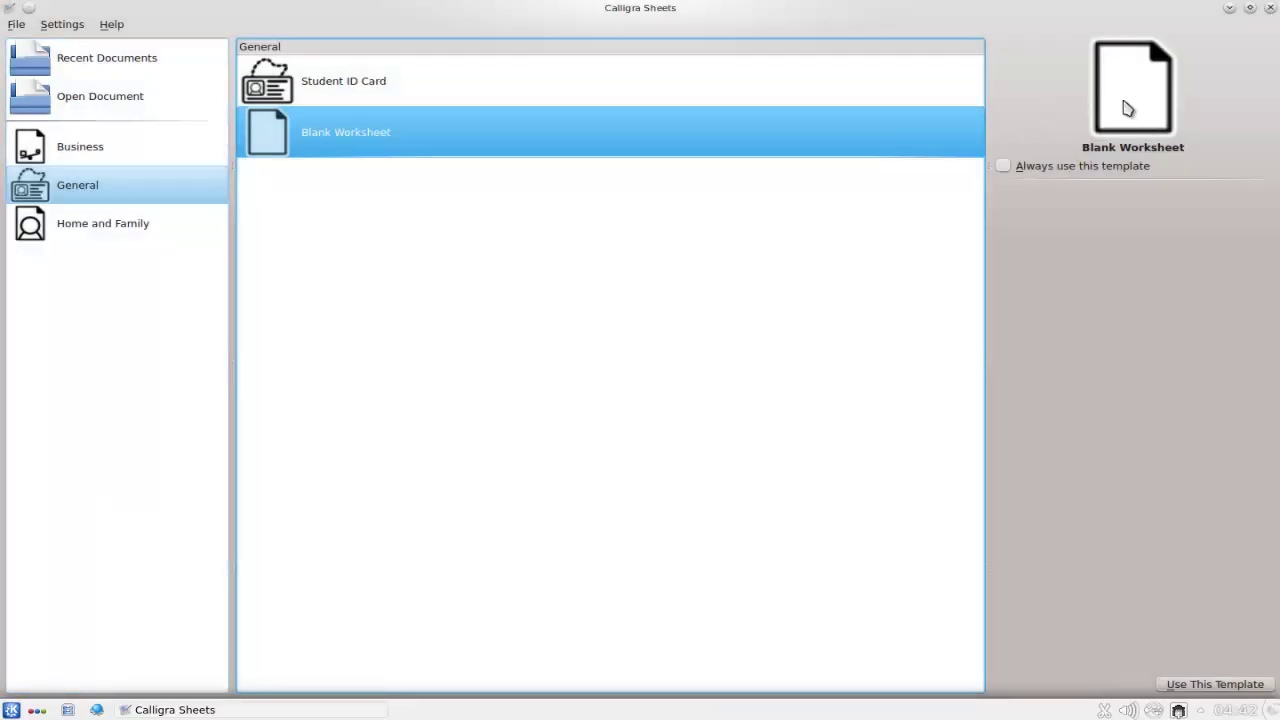
double_click(1127, 108)
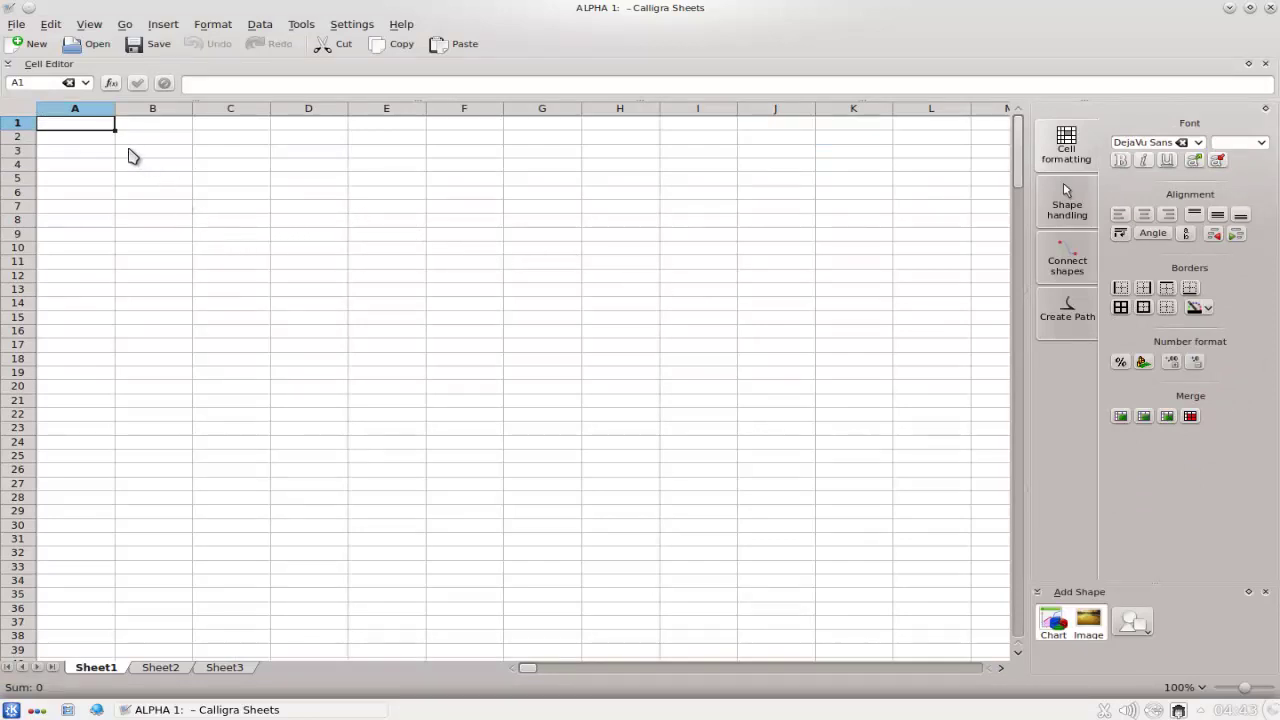
Step: Start a formula in cell A1 and examine the help for functions such as ASCIITOCHAR and ACCRINT, closing the function dialog without inserting one
left_click(112, 83)
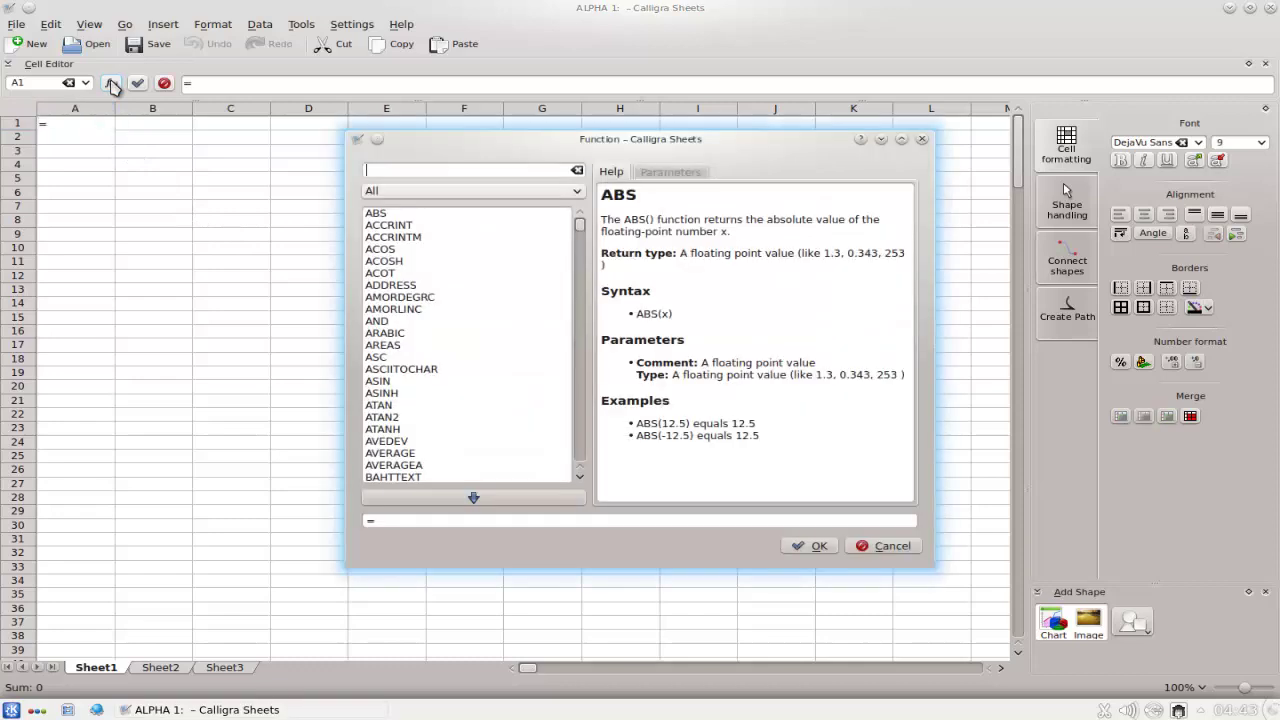
left_click(390, 237)
left_click(398, 298)
left_click(400, 369)
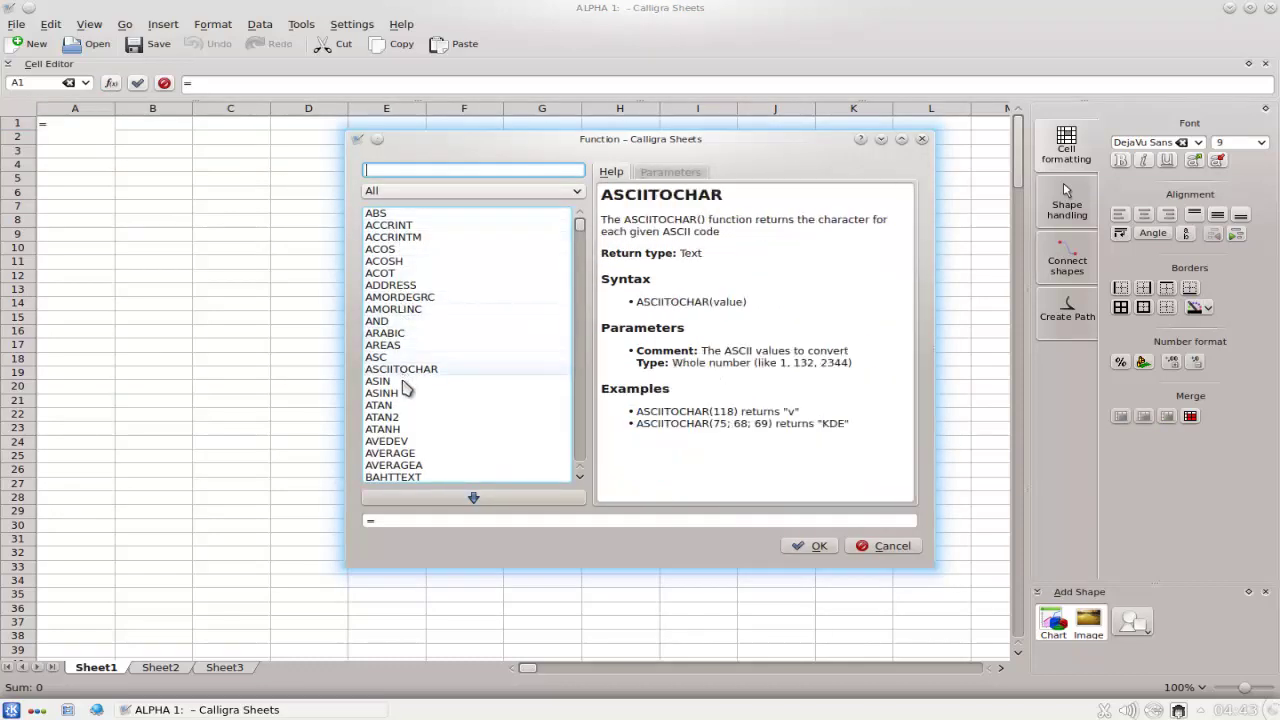
left_click(385, 405)
left_click(385, 417)
left_click(395, 453)
left_click(405, 368)
left_click(488, 272)
left_click(470, 225)
left_click(922, 140)
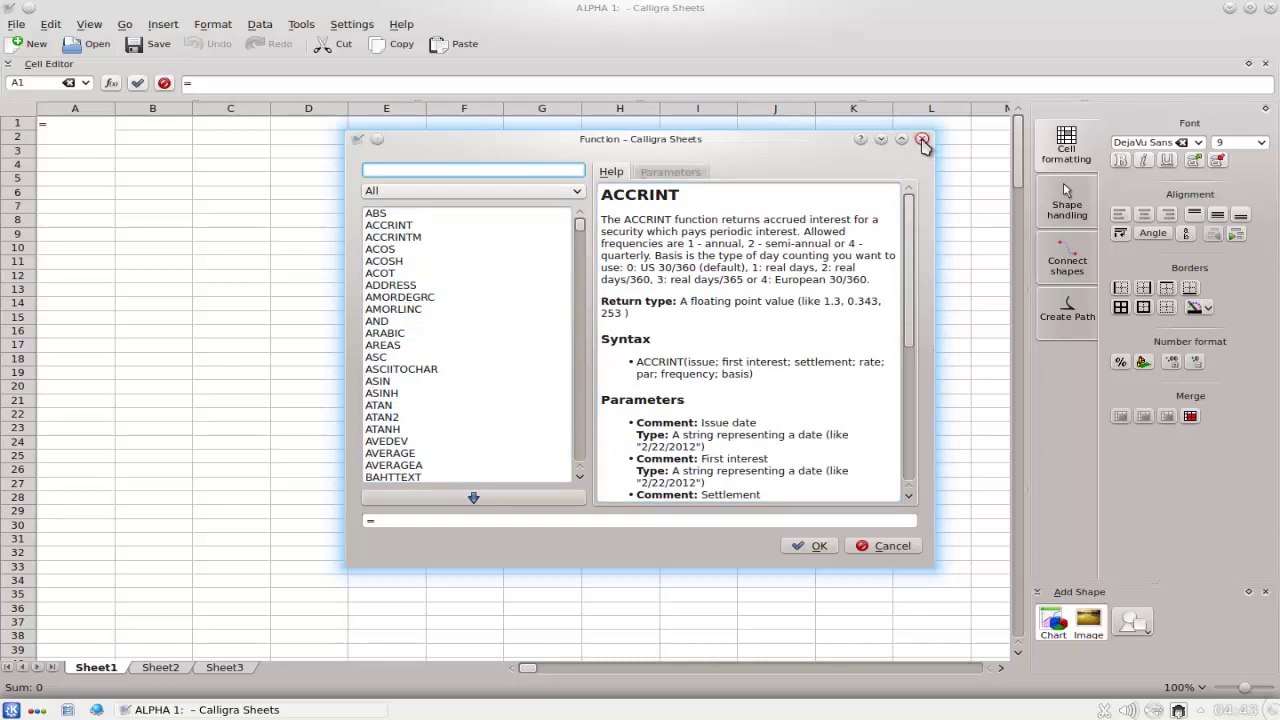
Step: Reference cell B1 in the formula of cell A1 so that it reads =B1
left_click(135, 127)
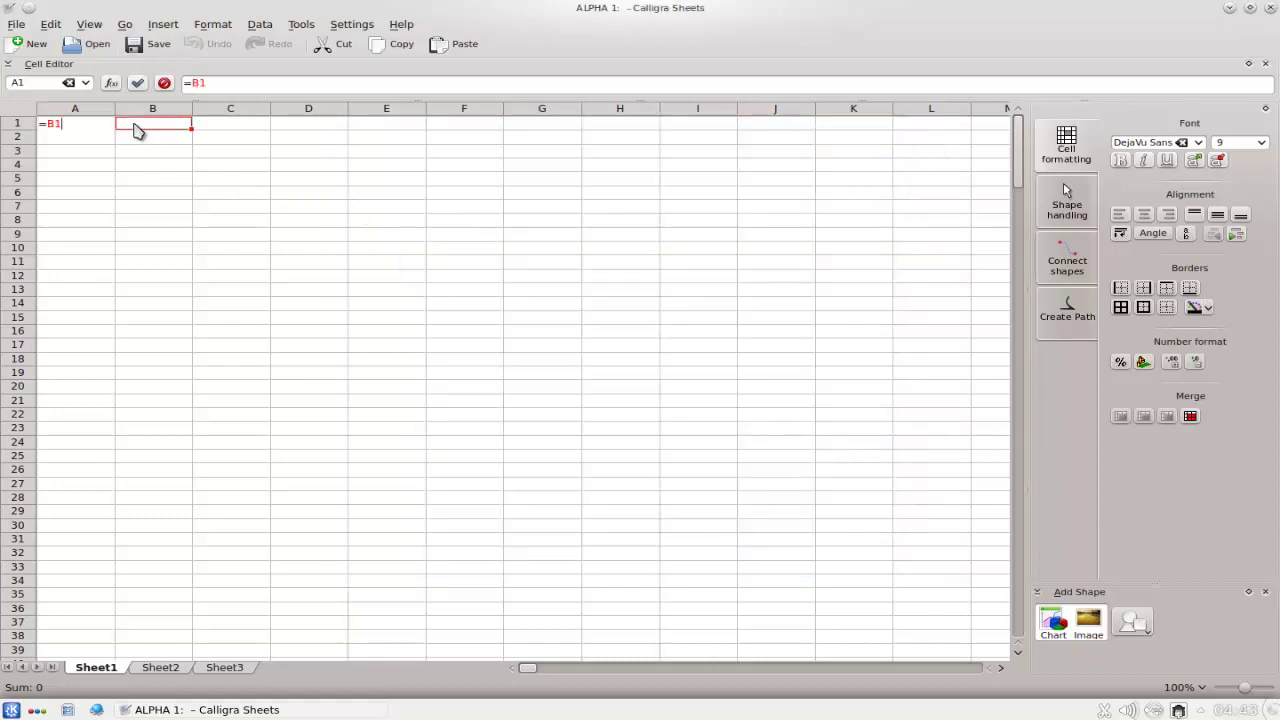
left_click(145, 137)
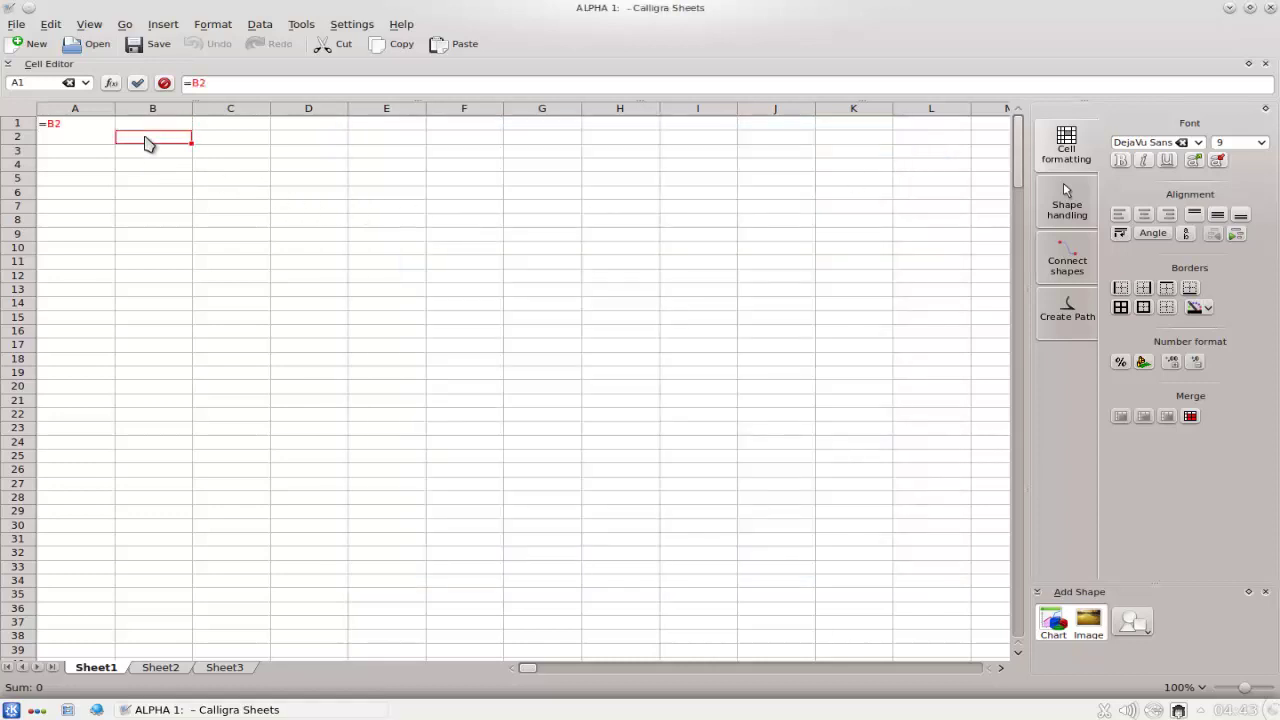
left_click(146, 126)
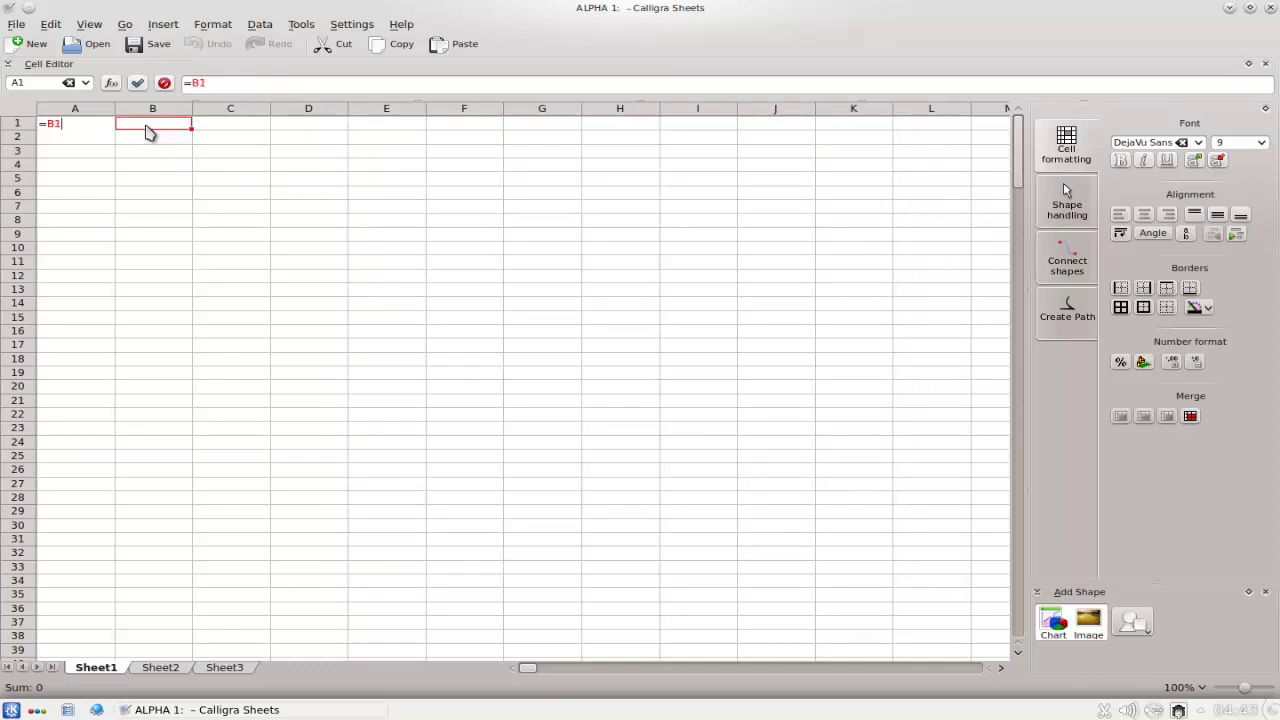
Step: Look up the ampersand among the special characters and close the character selection without inserting it
left_click(162, 24)
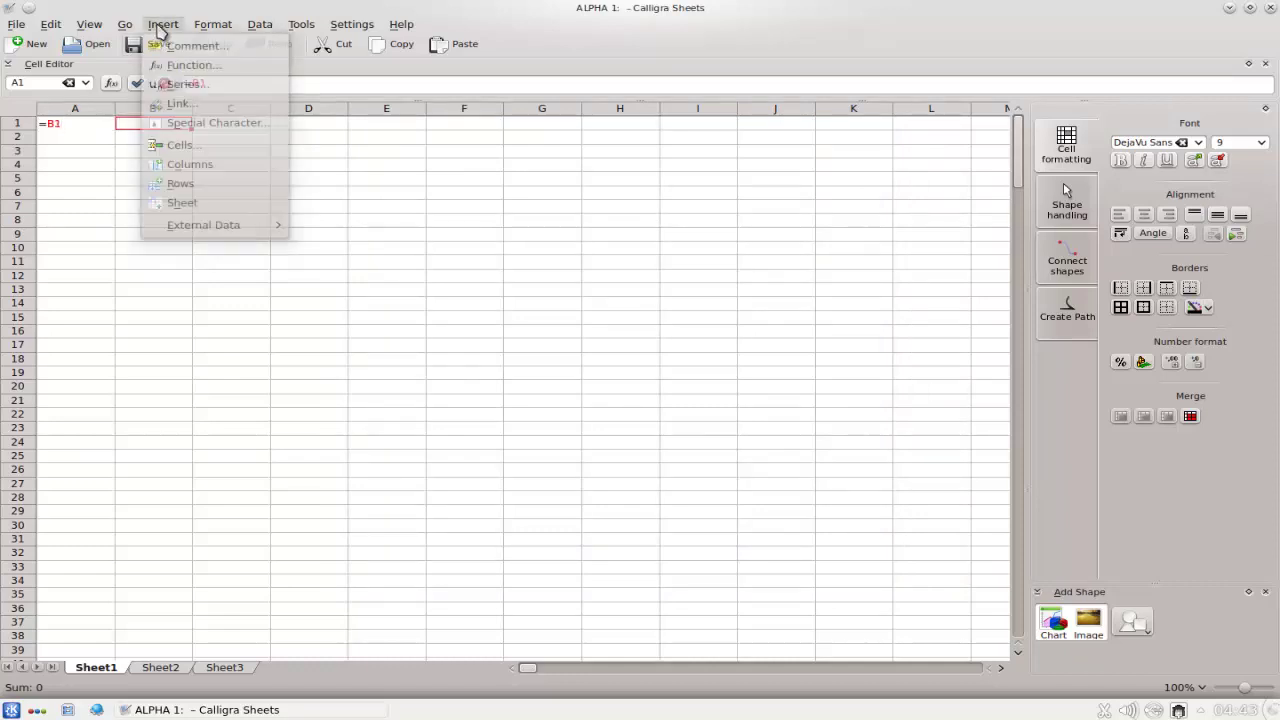
left_click(178, 122)
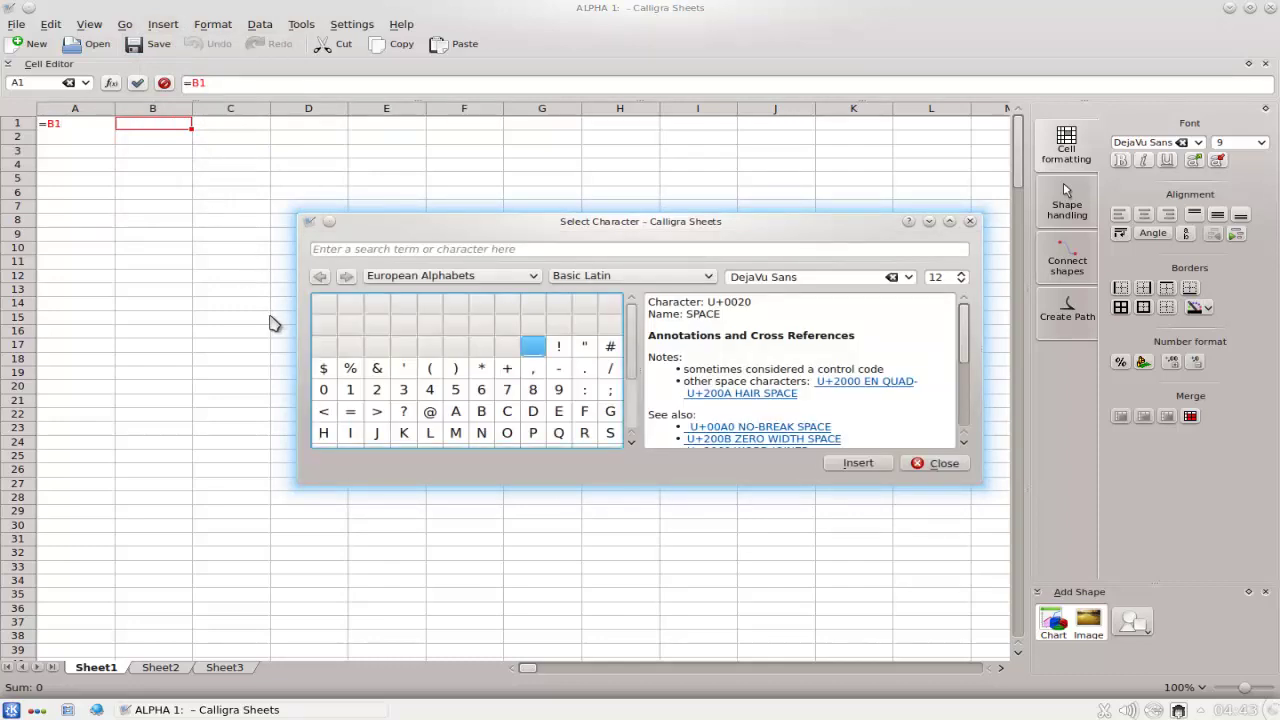
left_click(377, 374)
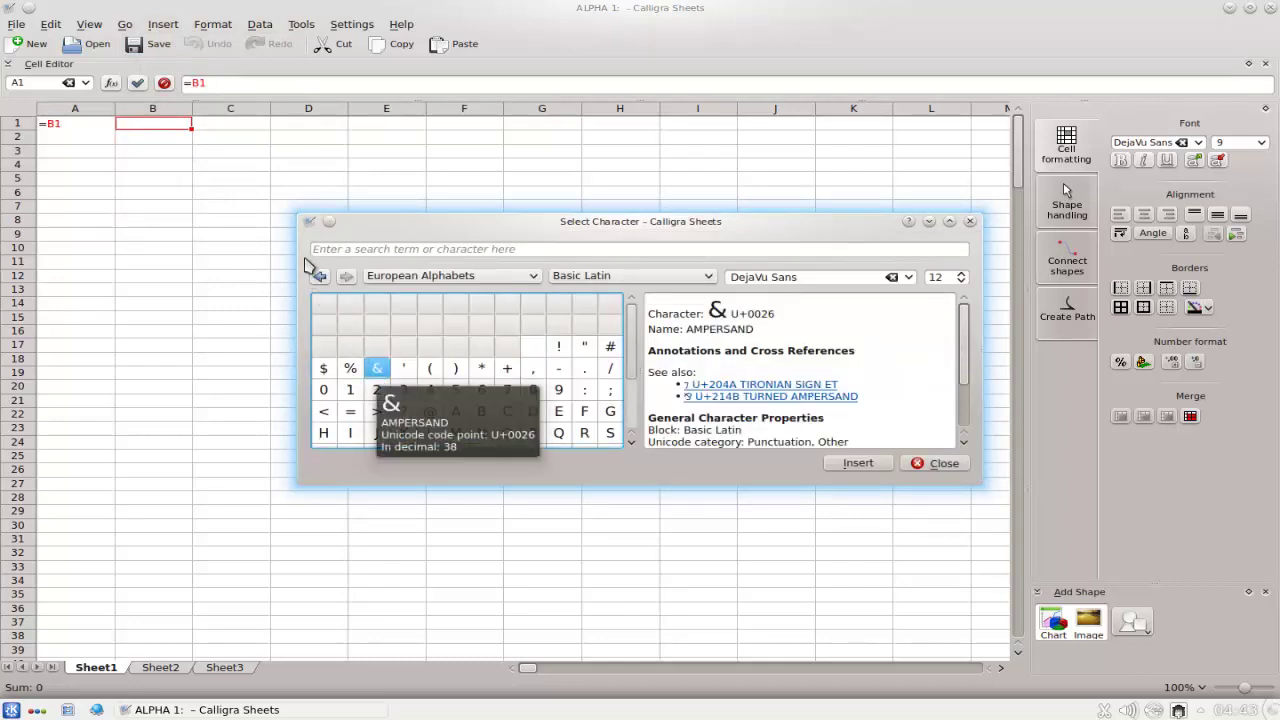
left_click(969, 221)
Step: View the shape handling and connection options, and draw a closed curved path with Create Path spanning about columns D to G, rows 13 to 24
left_click(1068, 208)
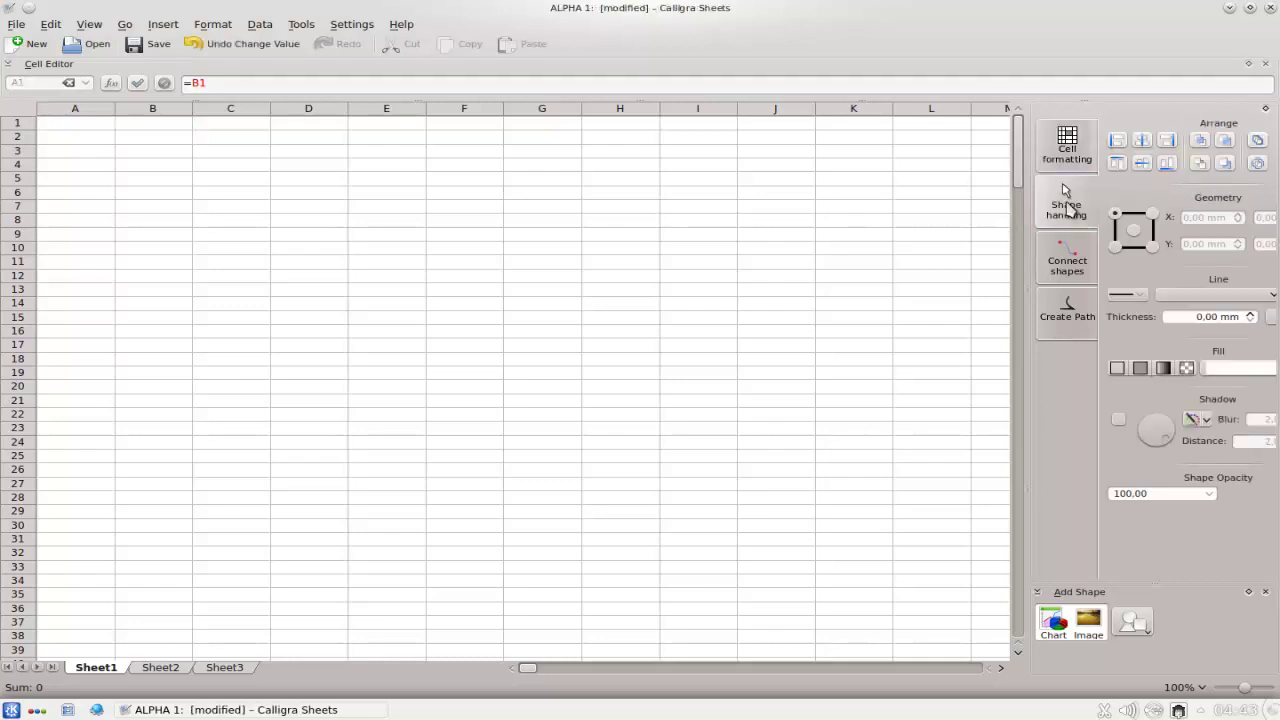
left_click(1072, 262)
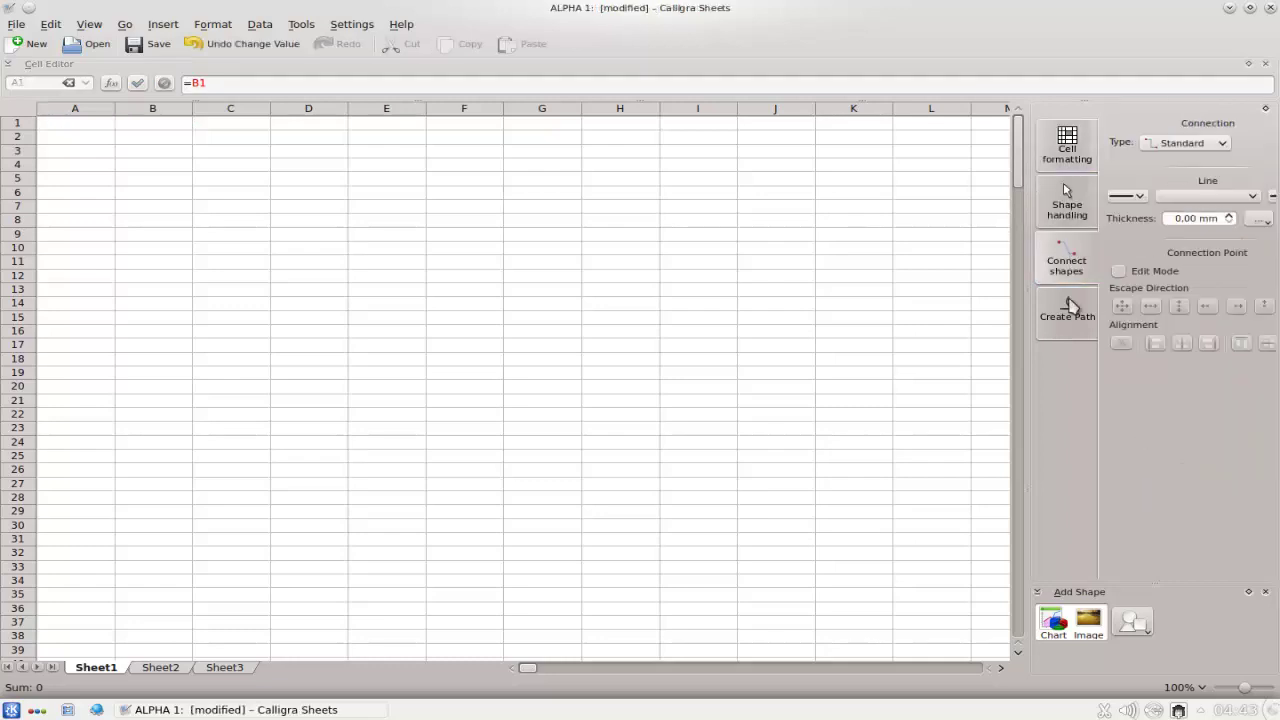
left_click(1074, 310)
left_click(451, 309)
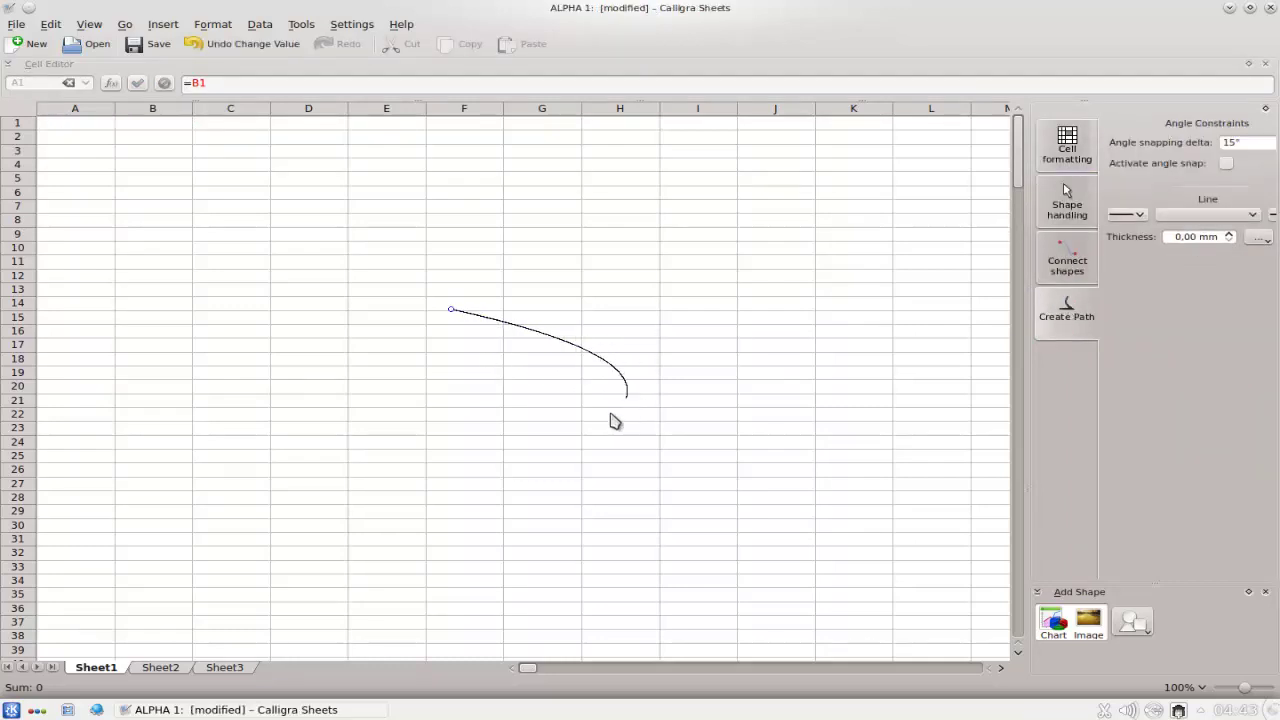
left_click(403, 447)
left_click(276, 331)
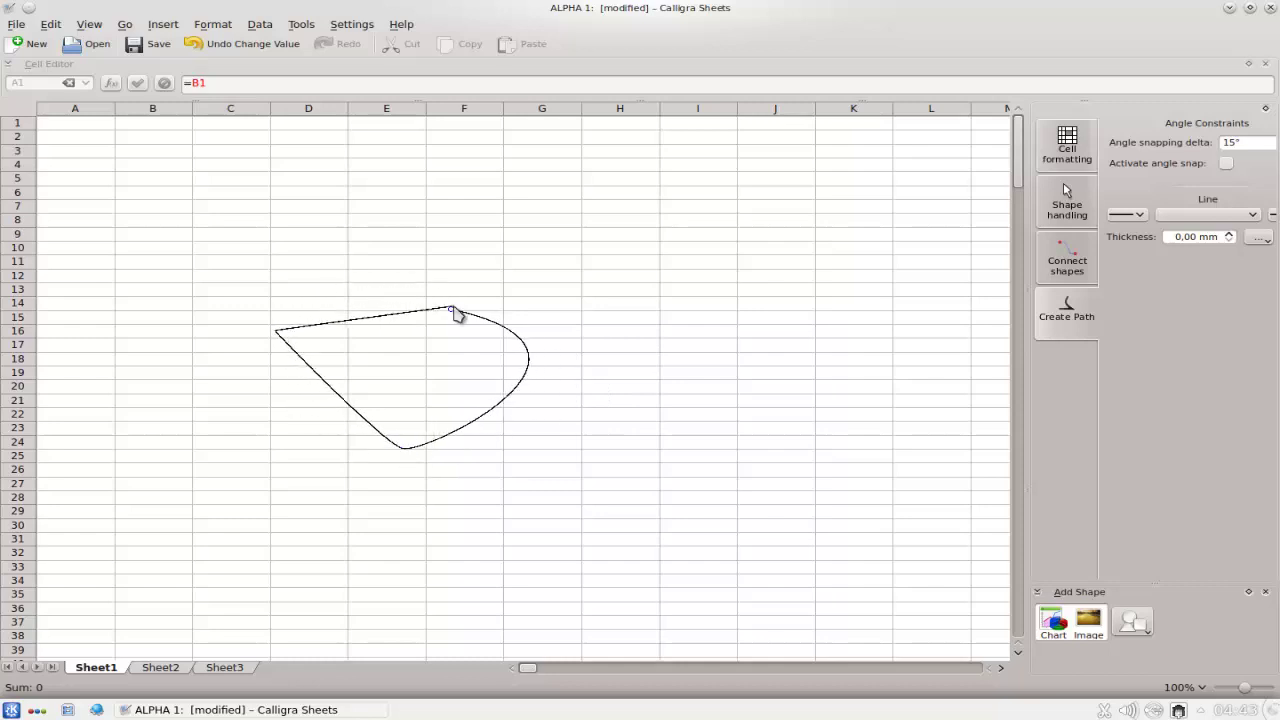
left_click(452, 309)
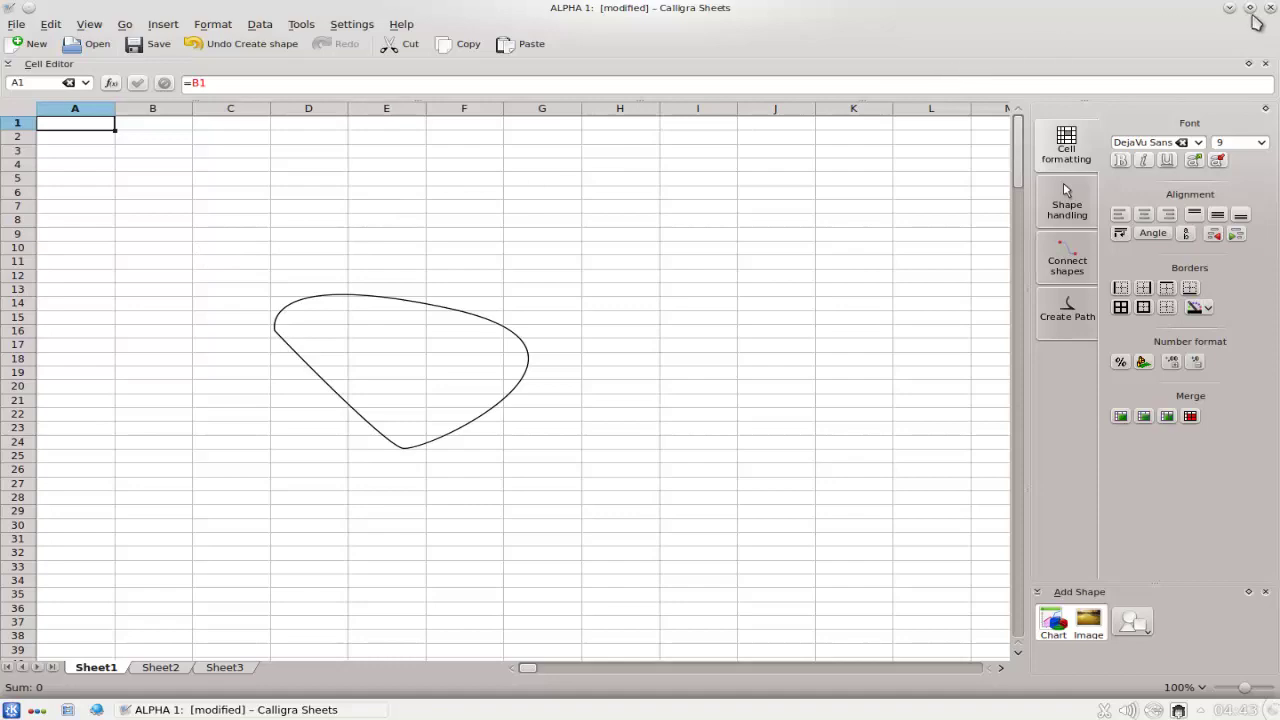
Step: Close the spreadsheet, discarding its changes, and open the Notes and idea gathering application from the Office category
left_click(1271, 7)
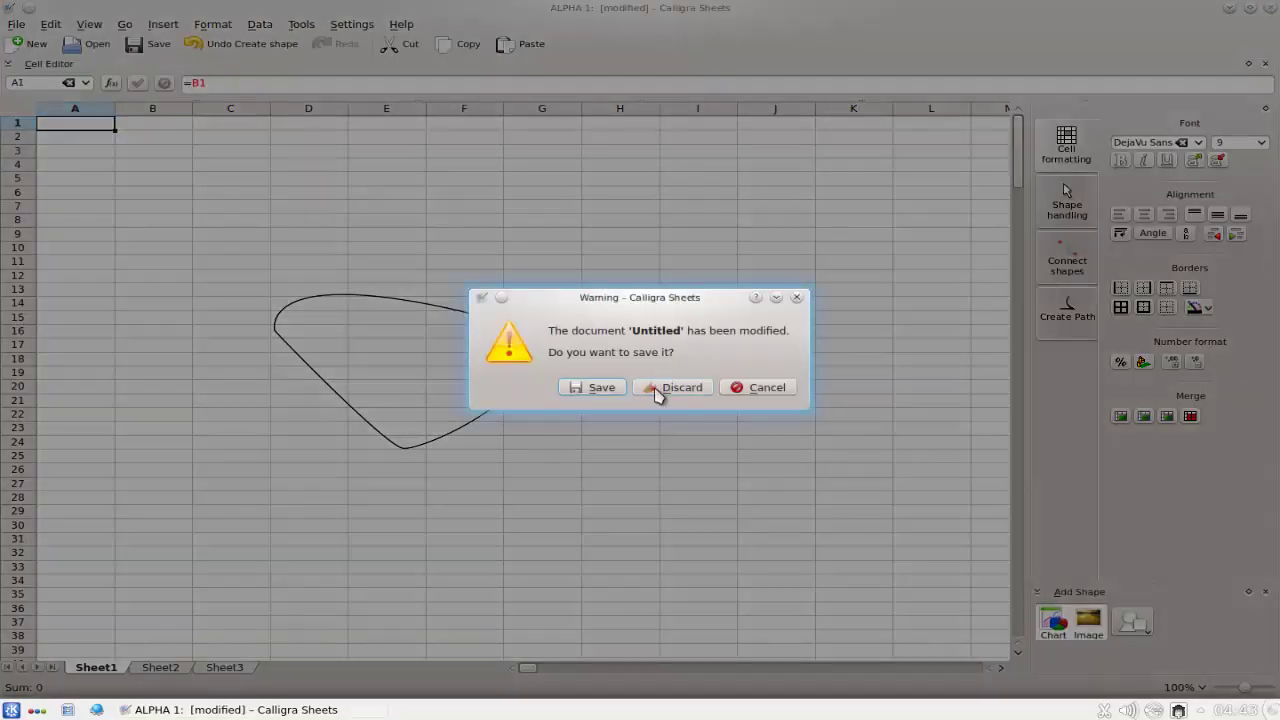
left_click(668, 390)
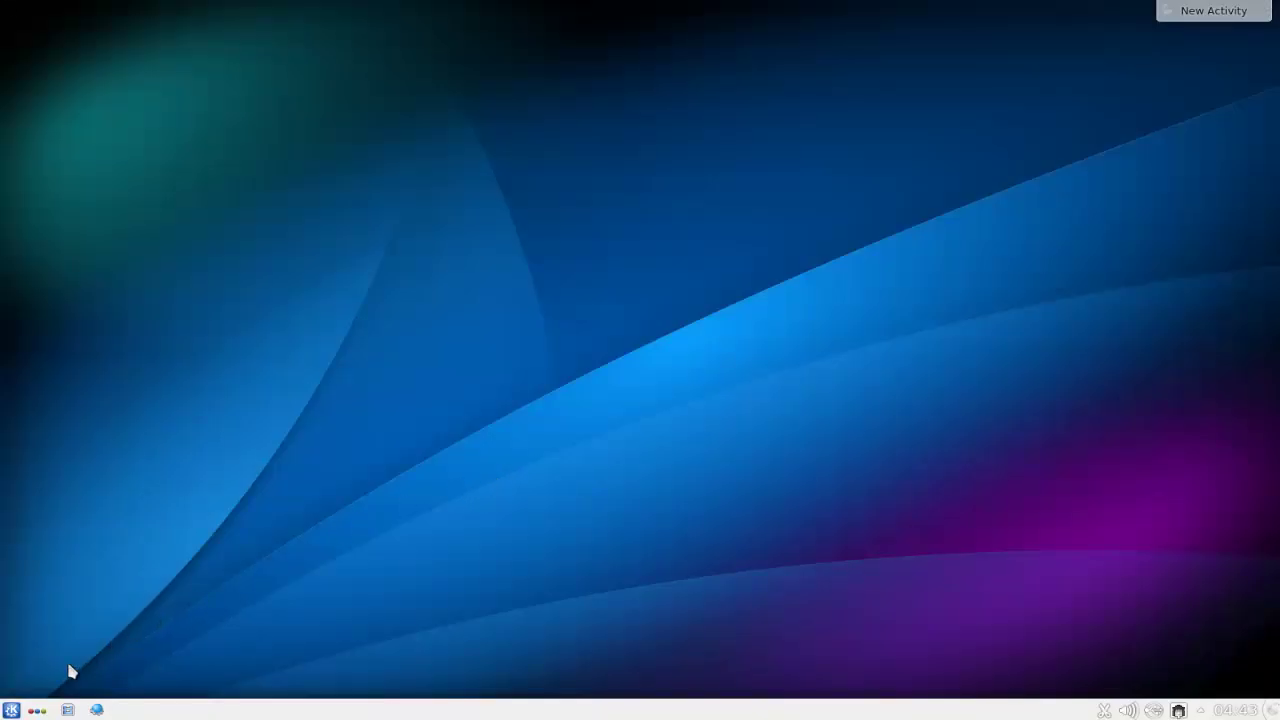
left_click(11, 710)
left_click(100, 676)
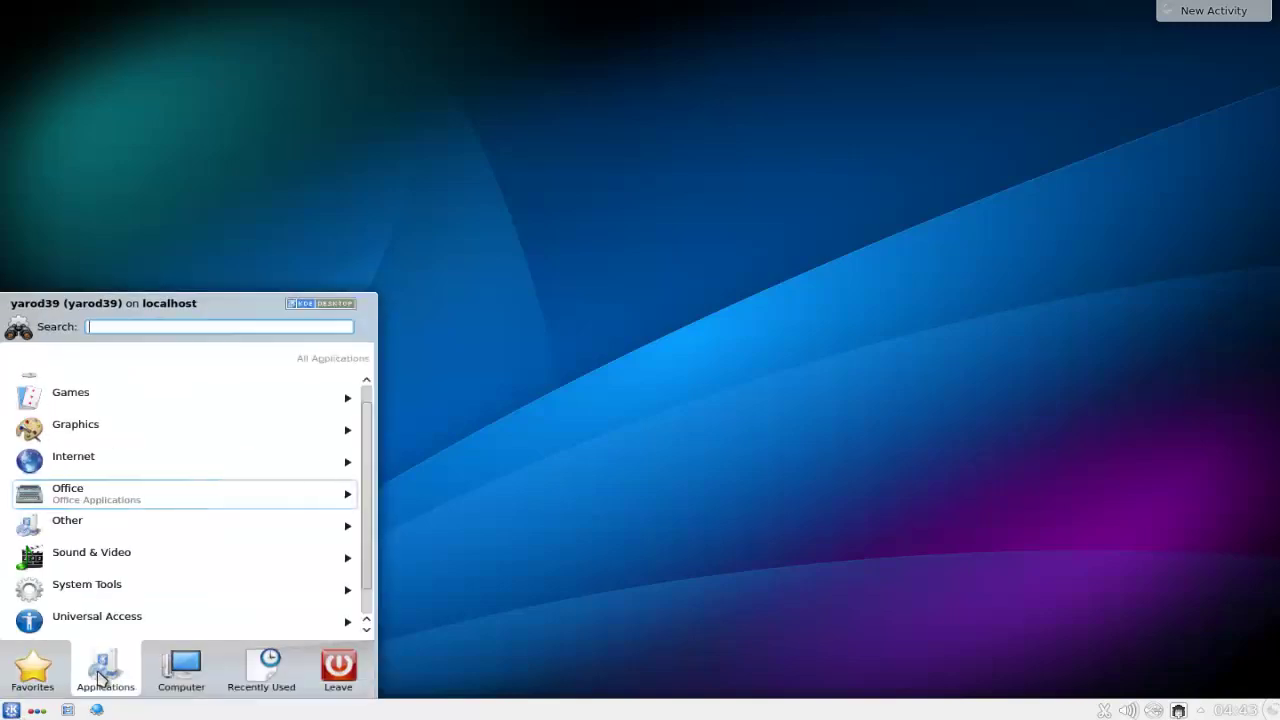
left_click(103, 500)
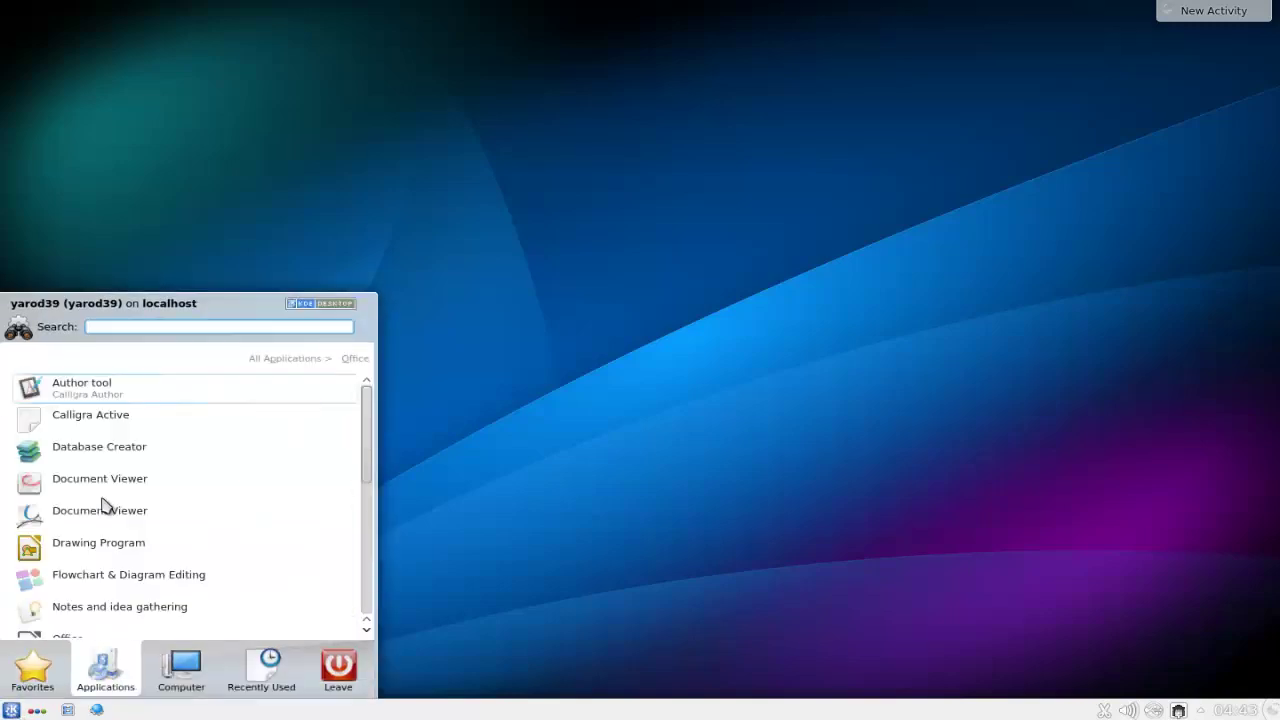
scroll(103, 505, "down", 2)
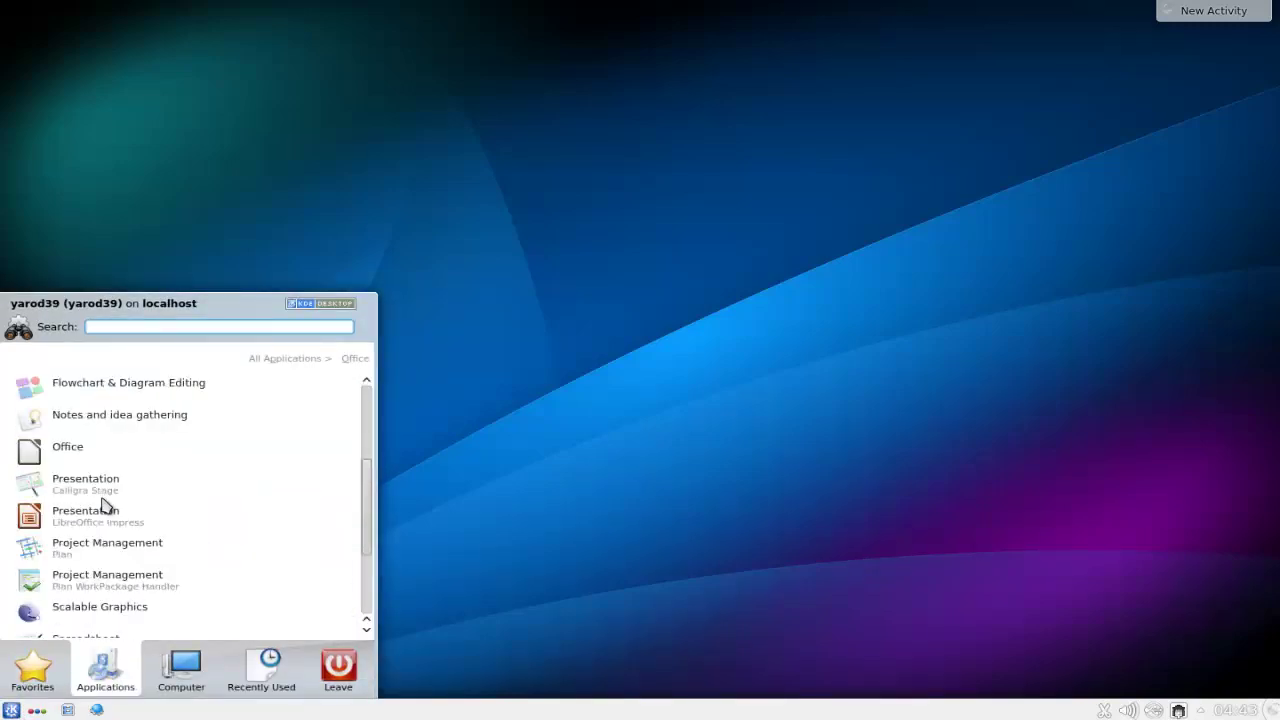
left_click(97, 420)
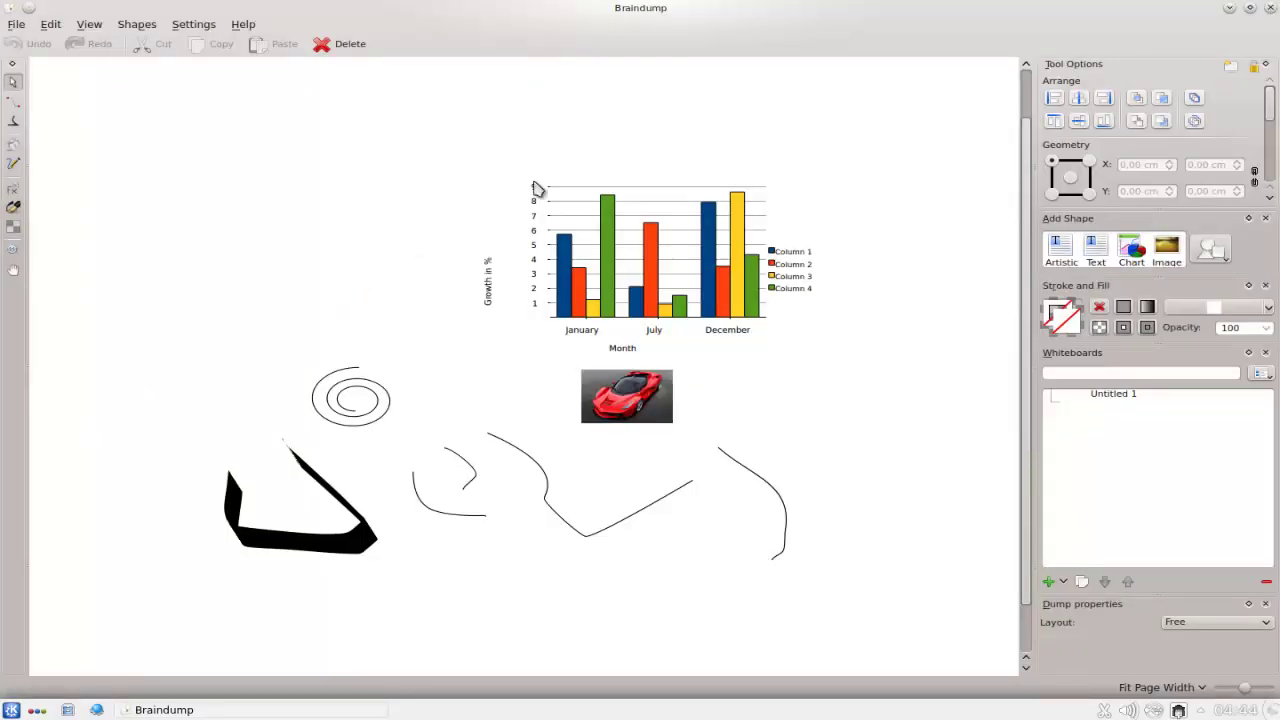
Step: Close Braindump and start Calligra Words from the Office applications, maximized, with the Blank Document template
left_click(1270, 8)
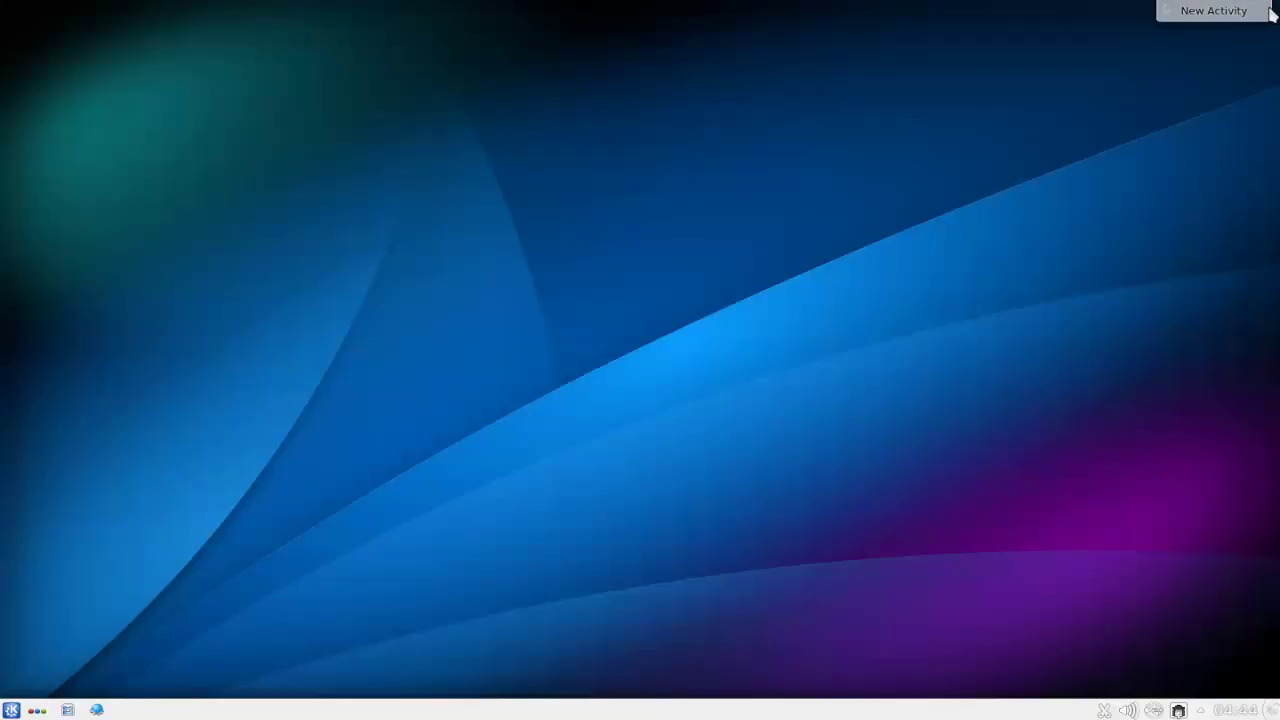
left_click(14, 712)
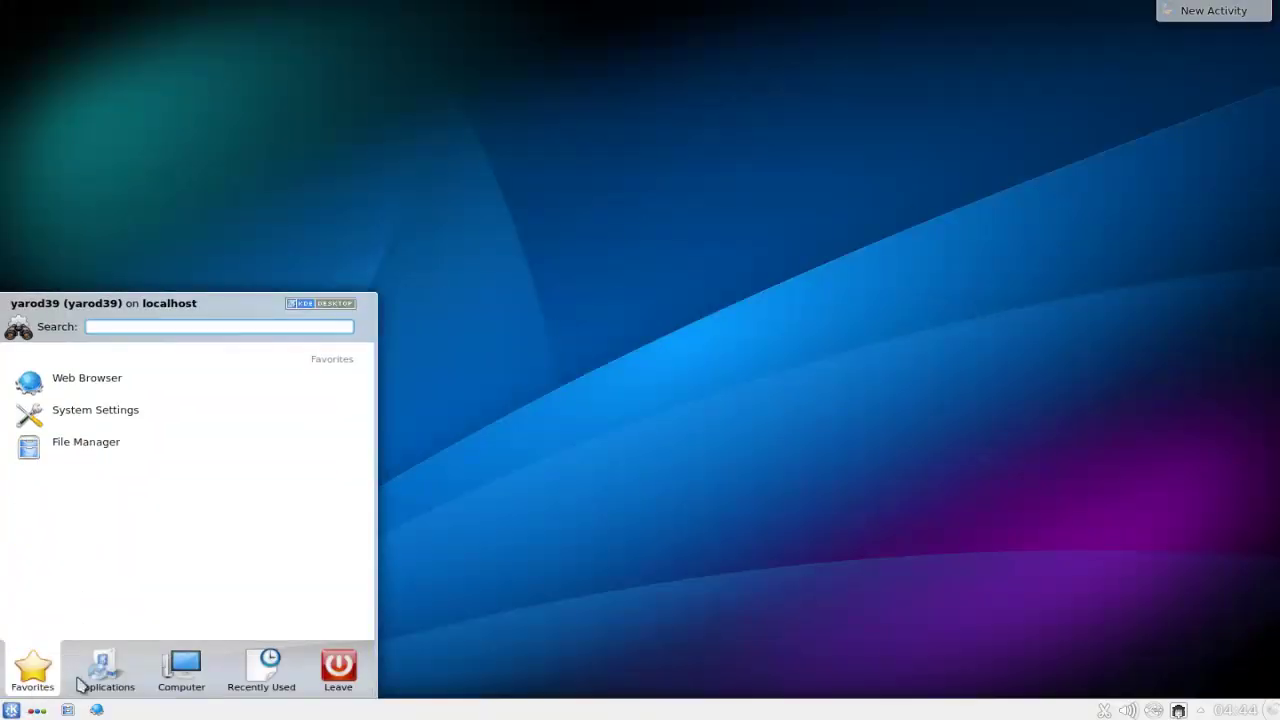
left_click(105, 672)
left_click(112, 500)
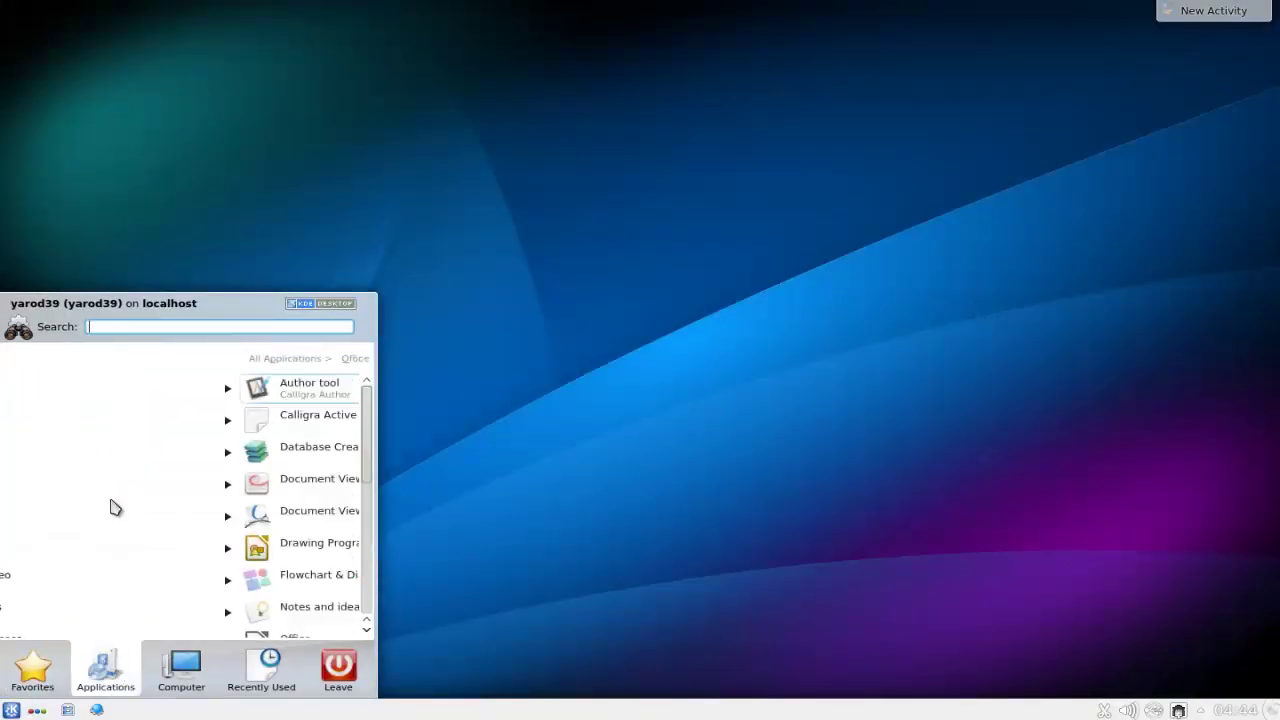
scroll(113, 558, "down", 2)
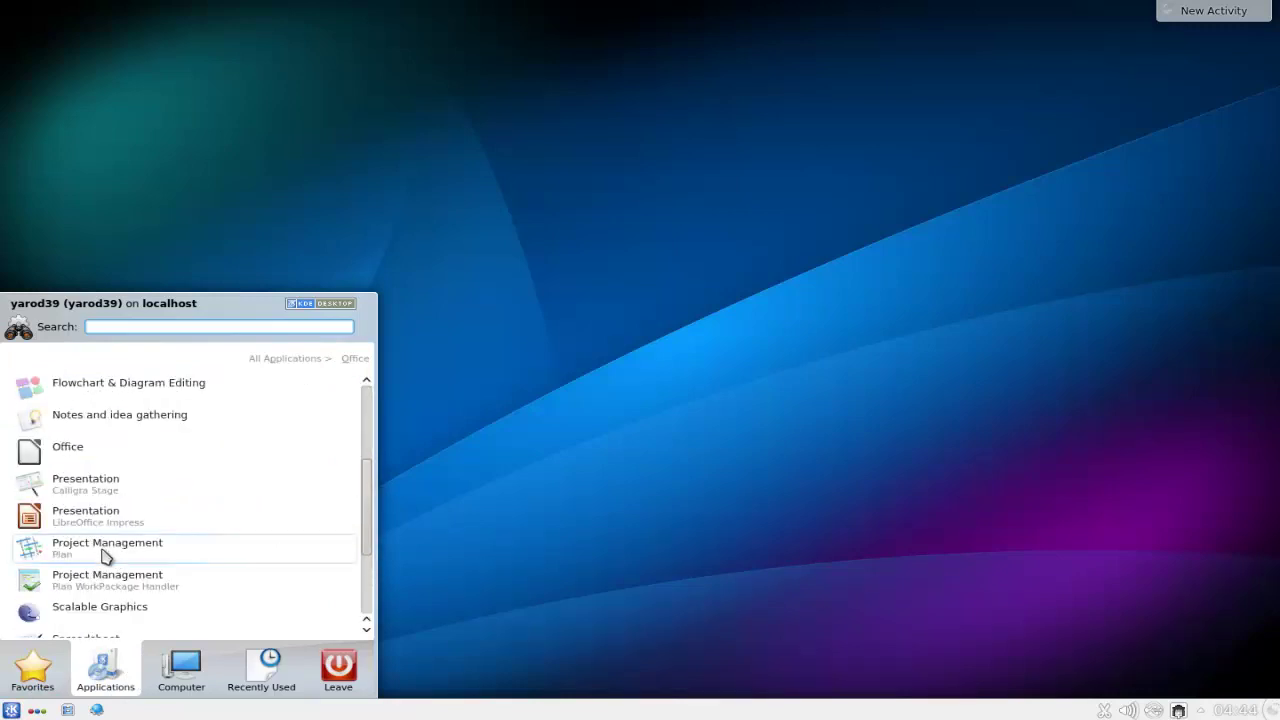
scroll(105, 588, "down", 2)
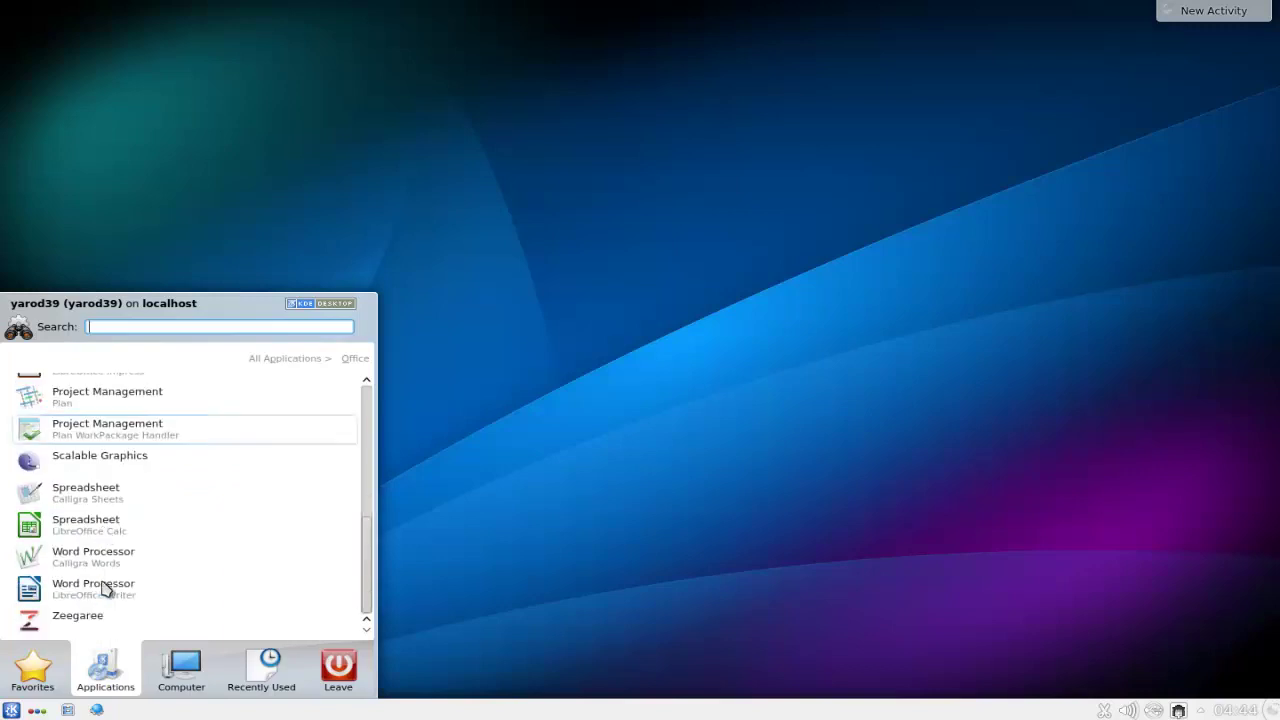
left_click(100, 565)
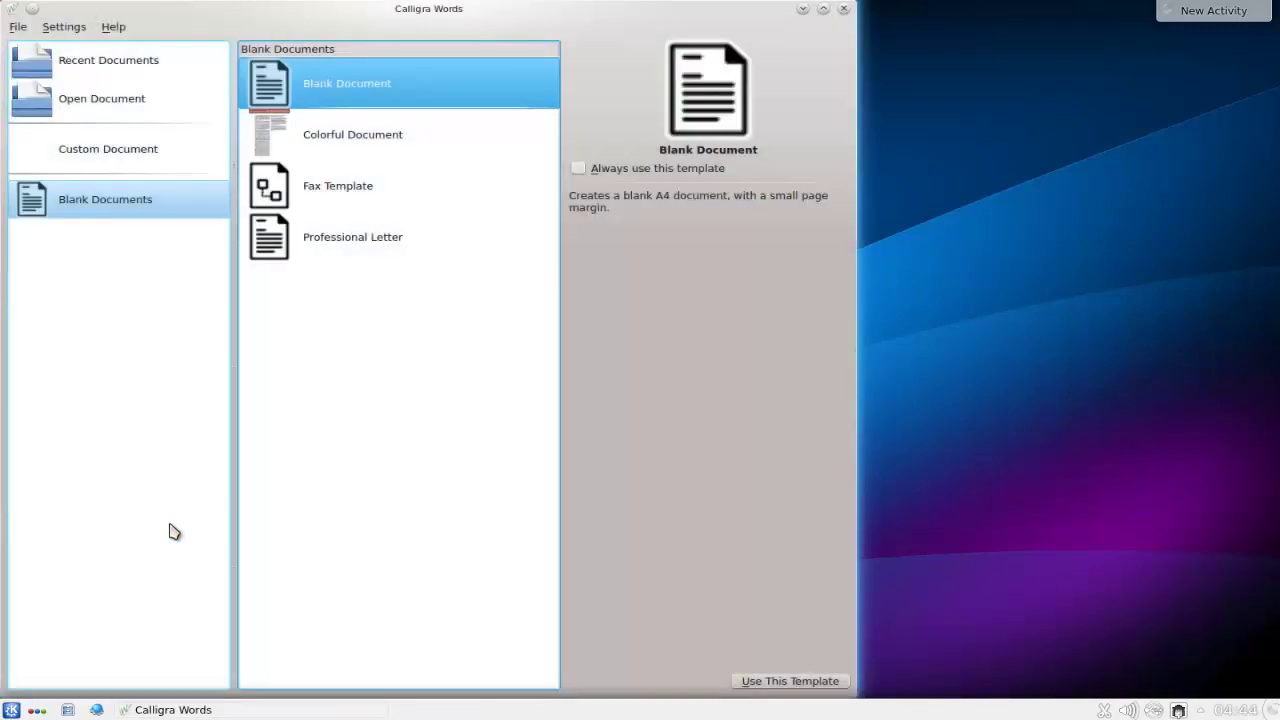
left_click(824, 10)
left_click(1140, 95)
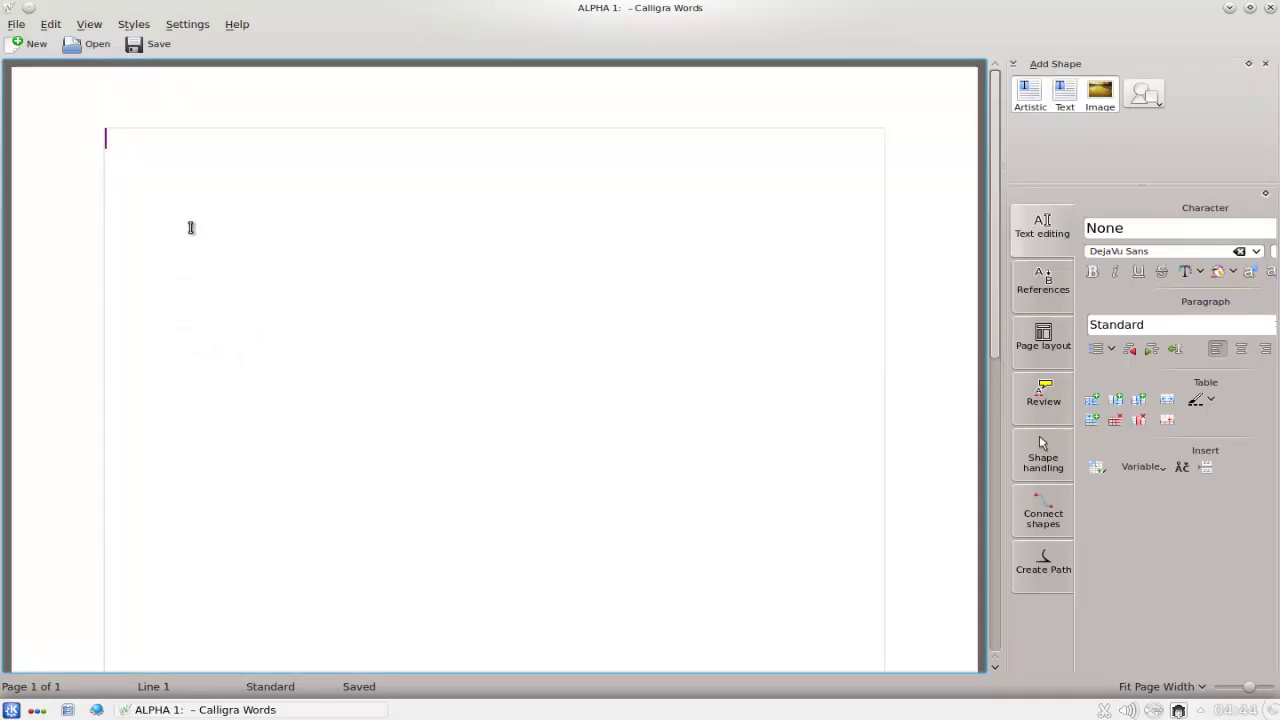
Step: Enter the sample text hffhsdkjhfshdkdshfk on the first line and show the References tools
type("hffhsdkjhfshdkdshfk")
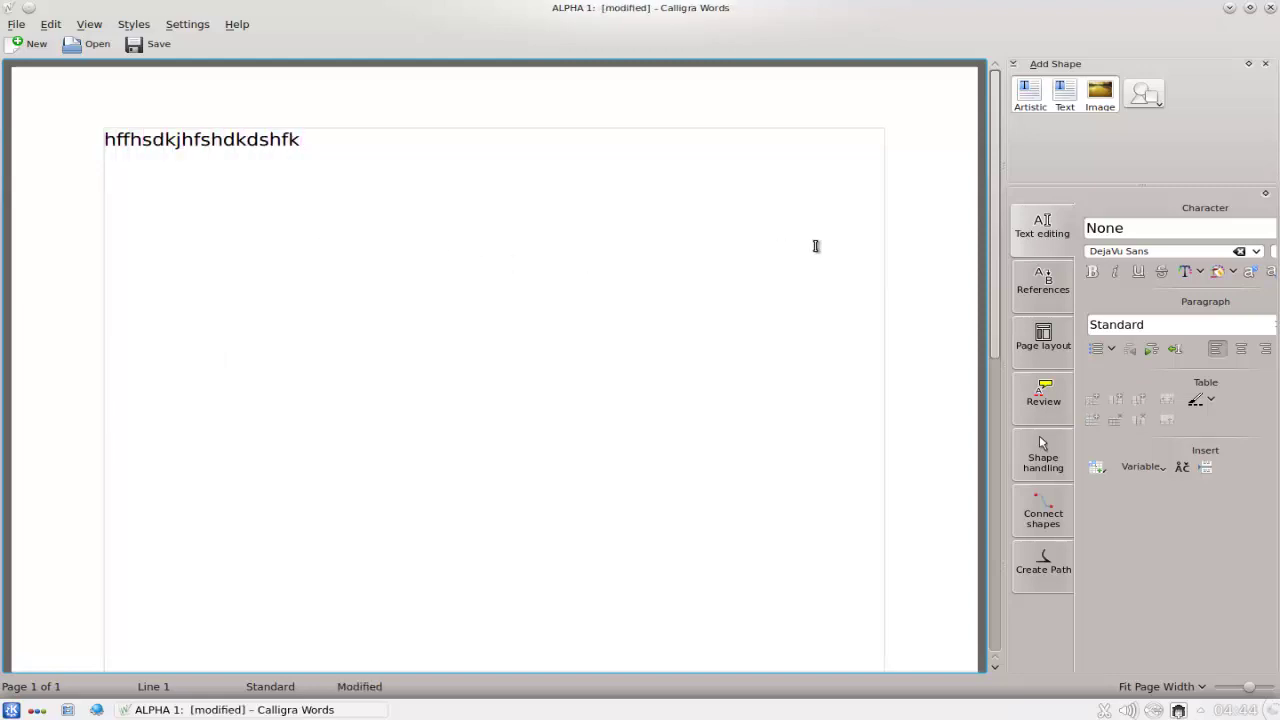
left_click(1038, 286)
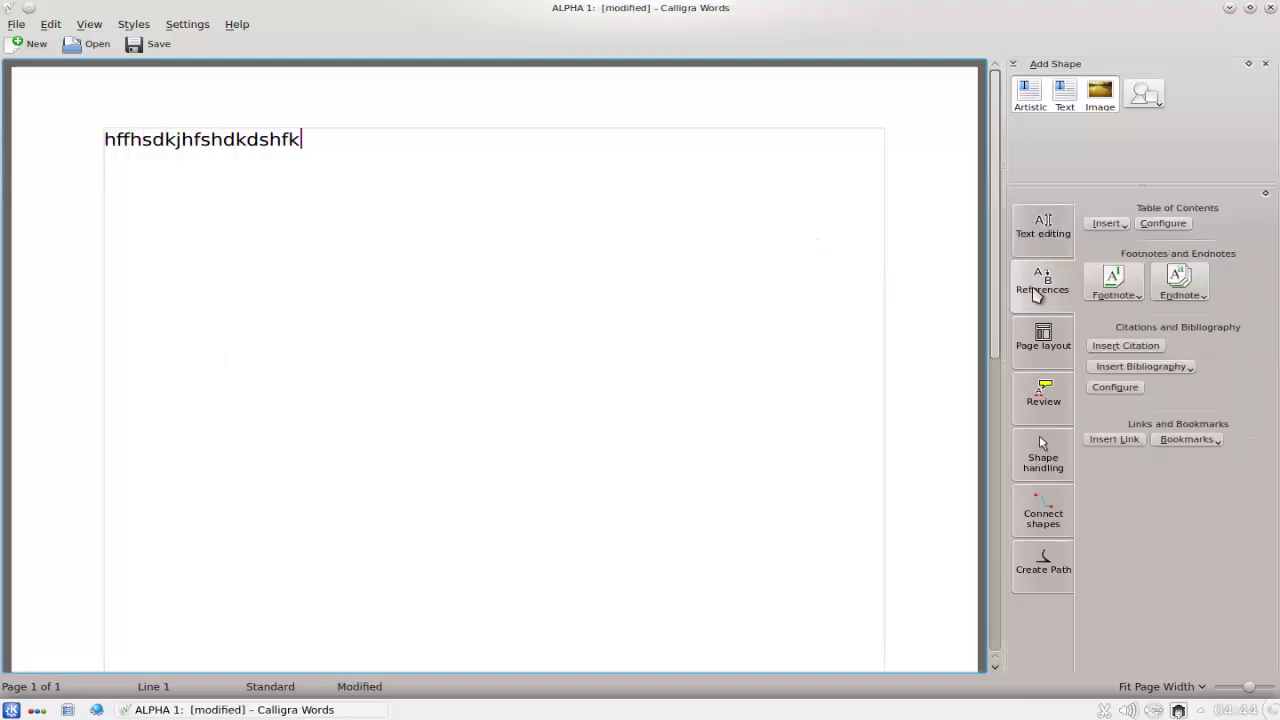
Step: View the page layout and review tools, and select most of the sample text on the first line
left_click(1042, 338)
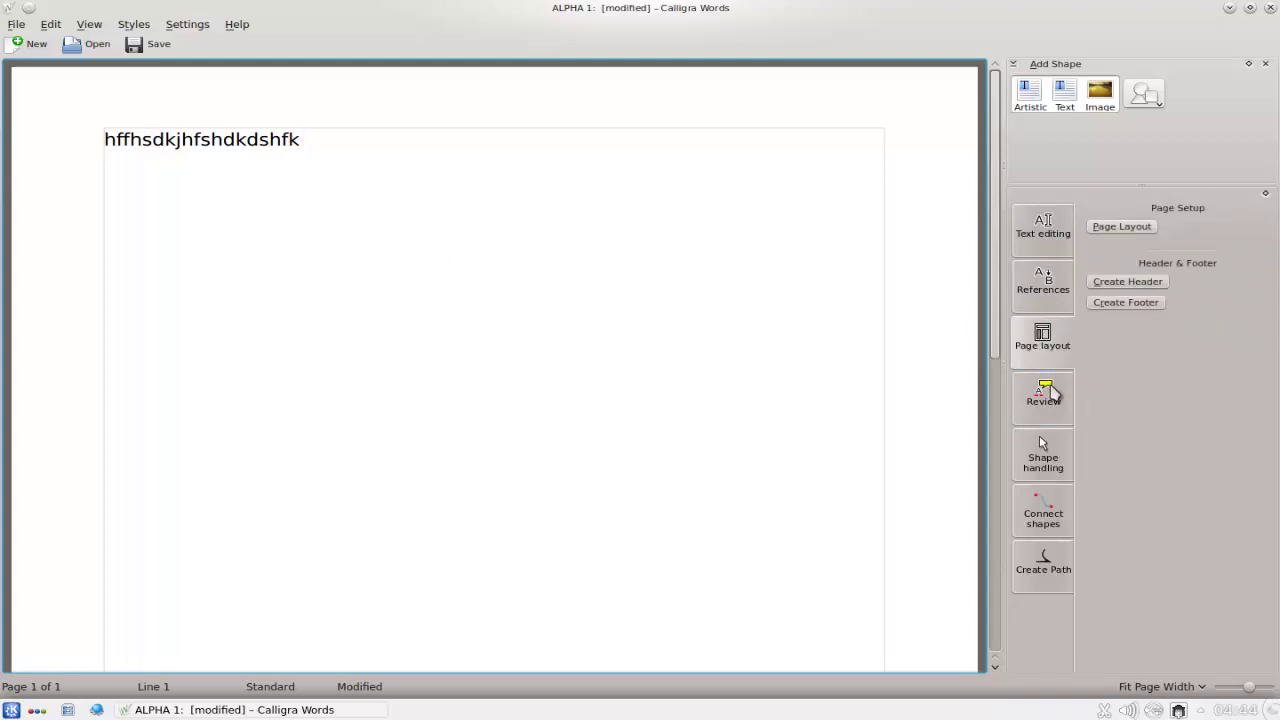
left_click(1045, 396)
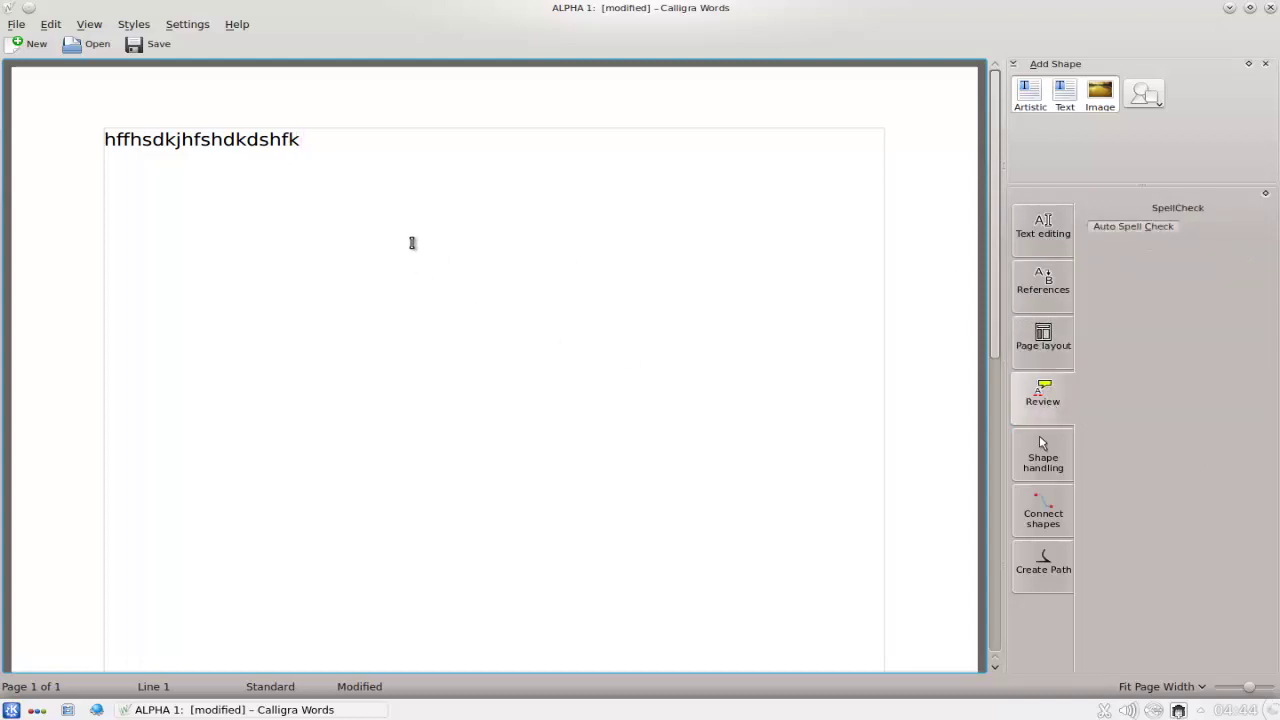
left_click_drag(142, 139, 333, 147)
left_click(346, 222)
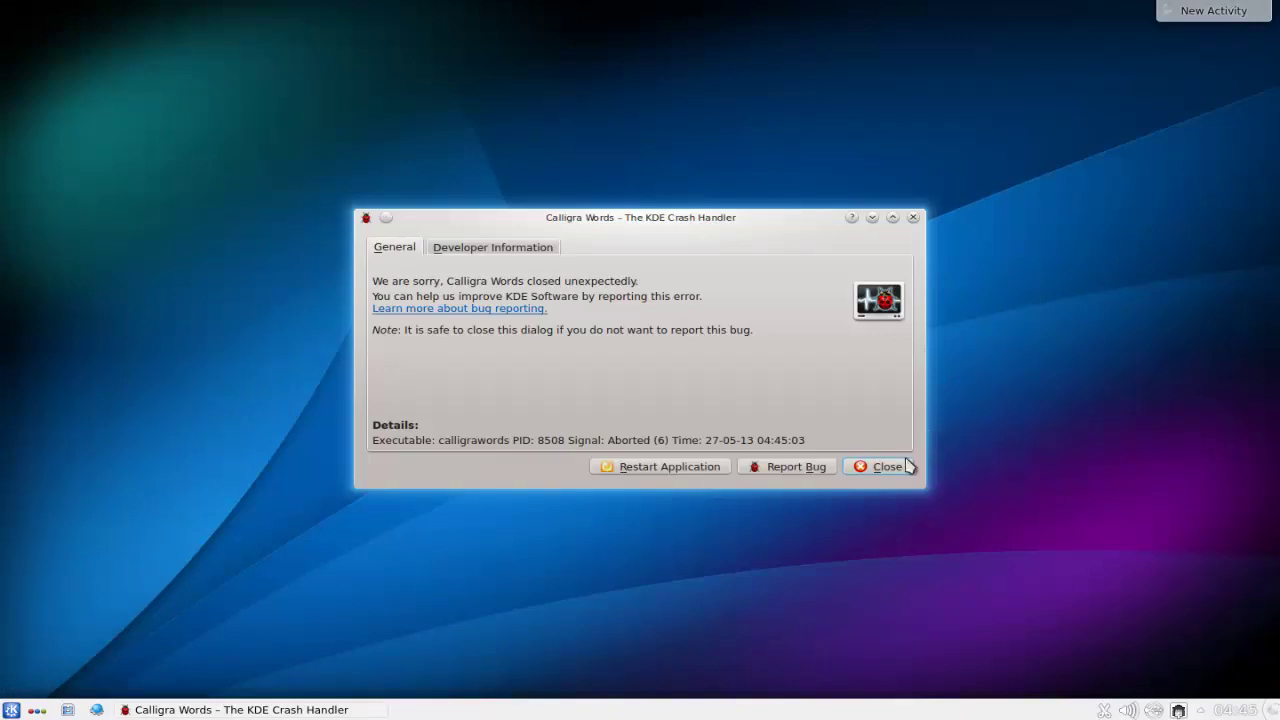
Step: Close the crash report and reopen the Calligra Words word processor from the Office applications
left_click(876, 468)
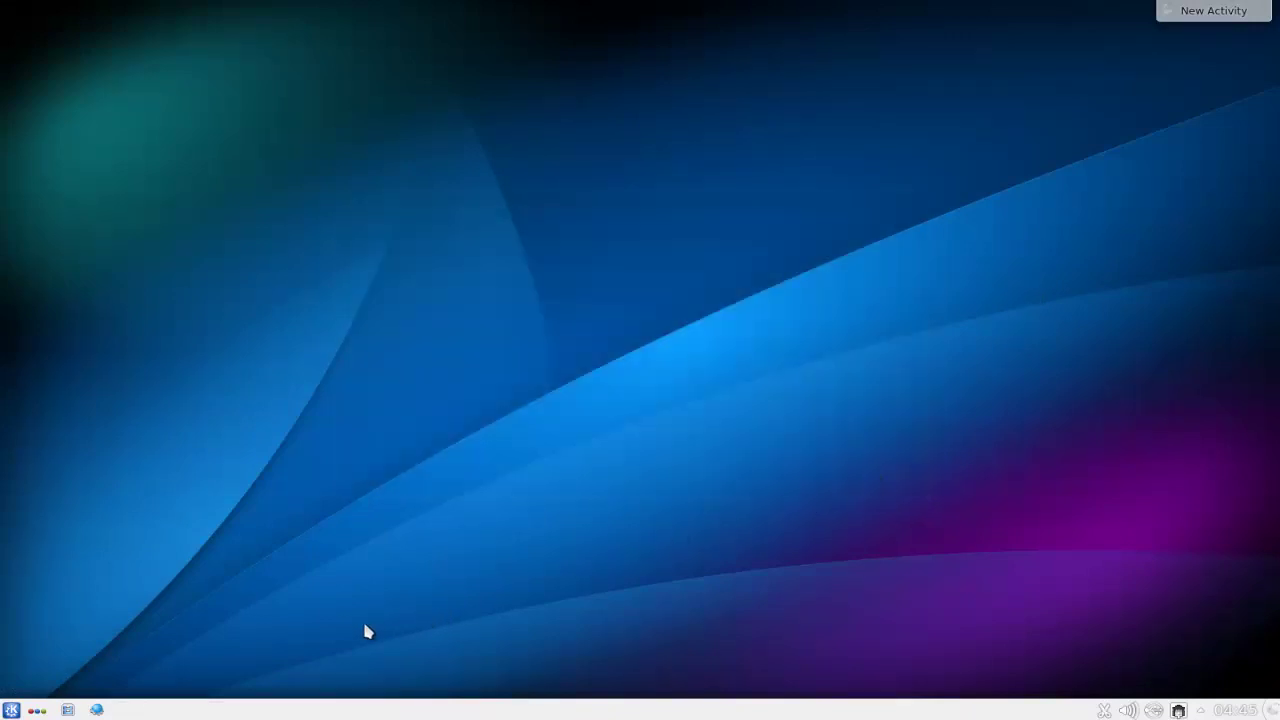
left_click(98, 710)
left_click(11, 710)
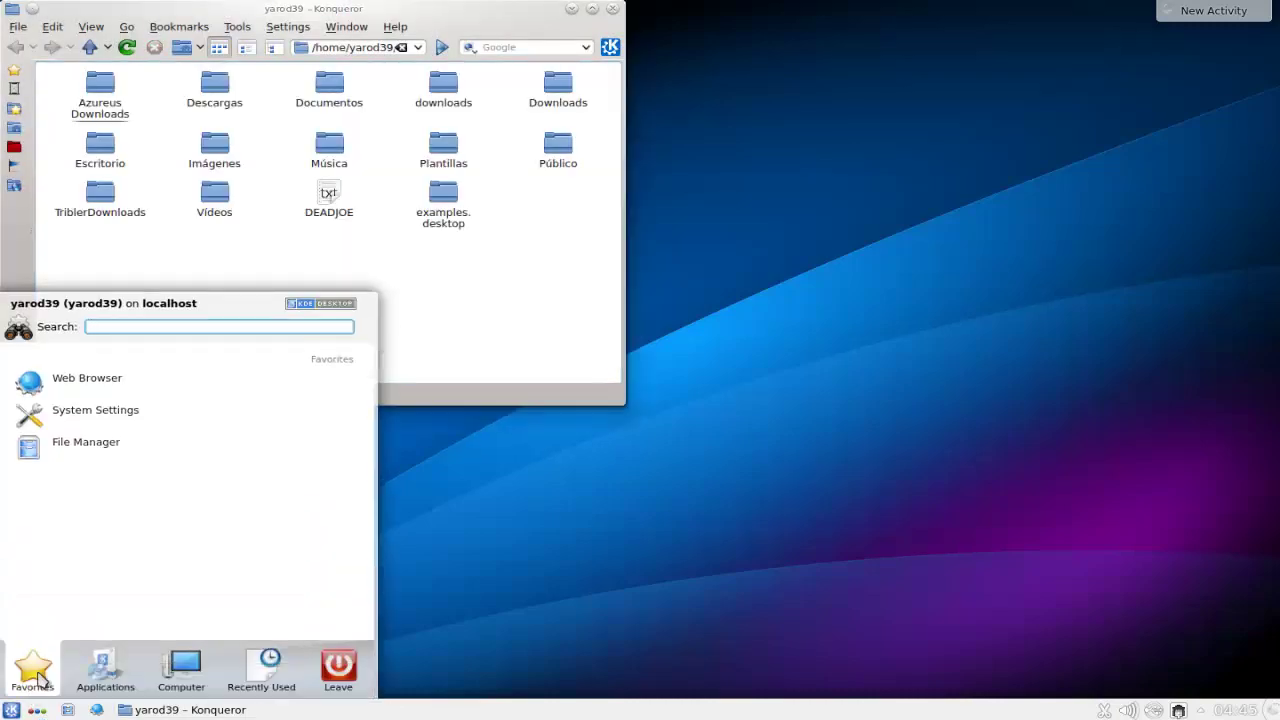
left_click(105, 670)
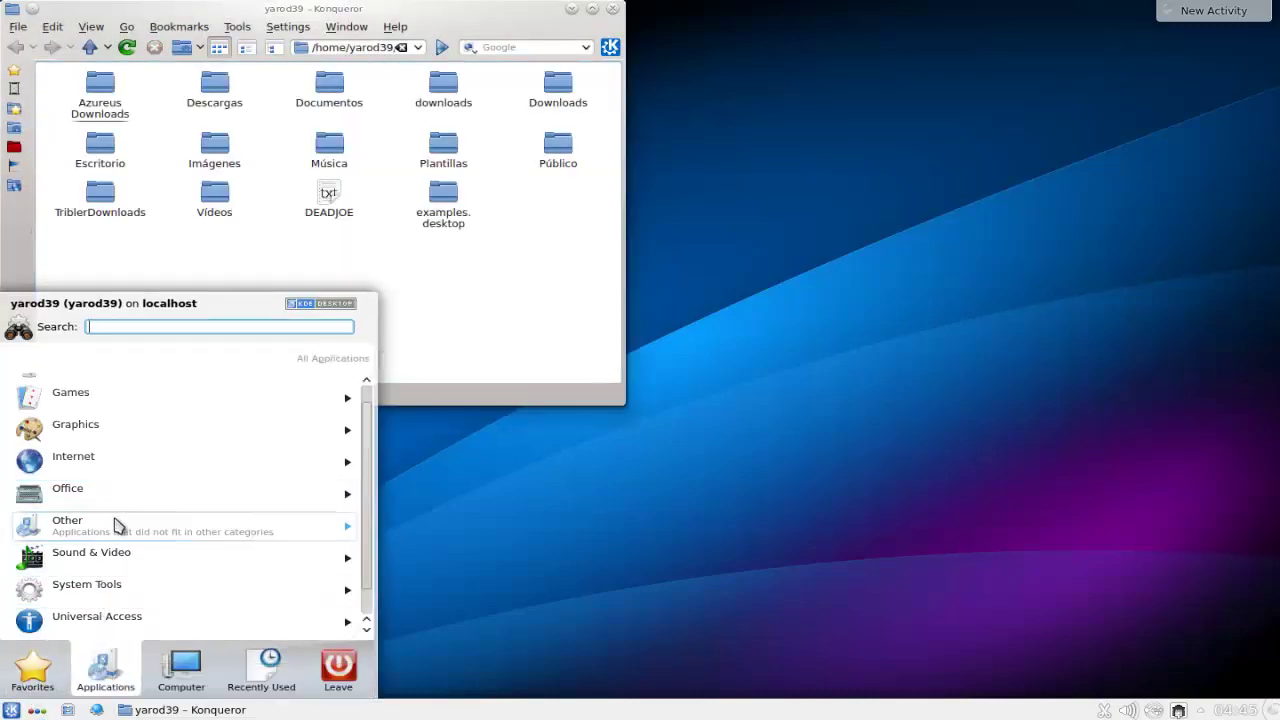
left_click(117, 494)
scroll(121, 584, "down", 4)
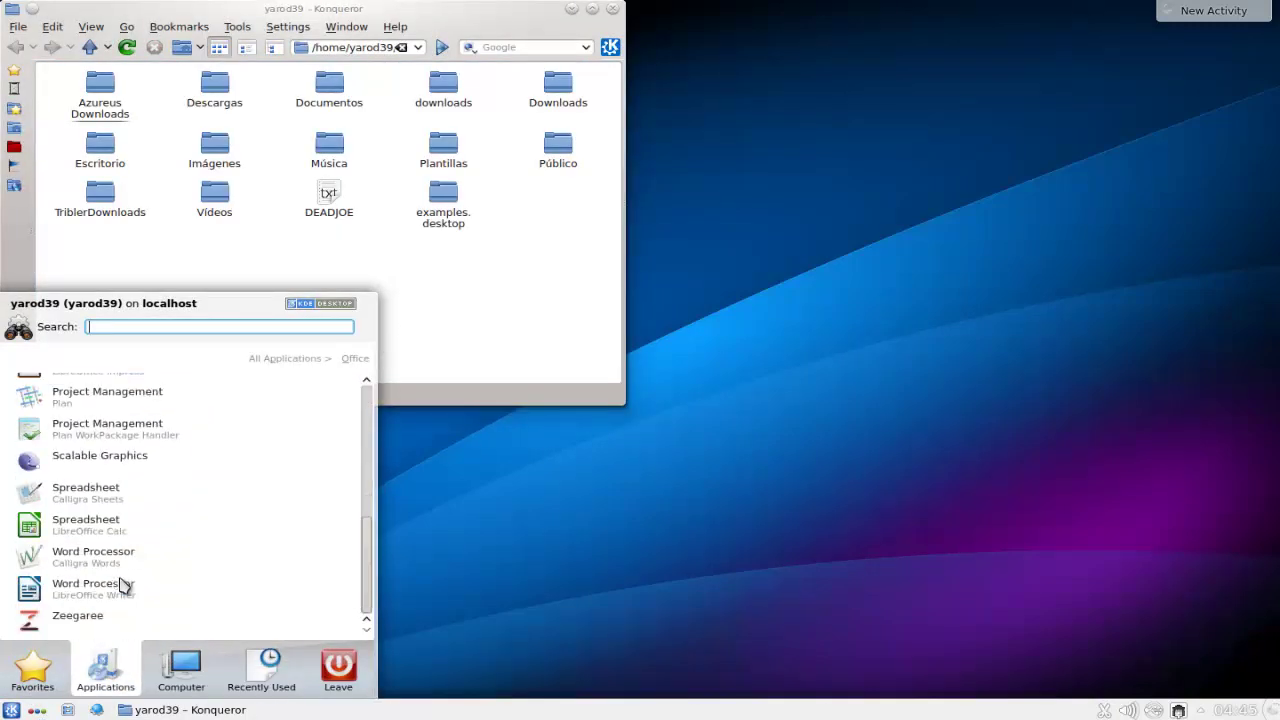
left_click(111, 558)
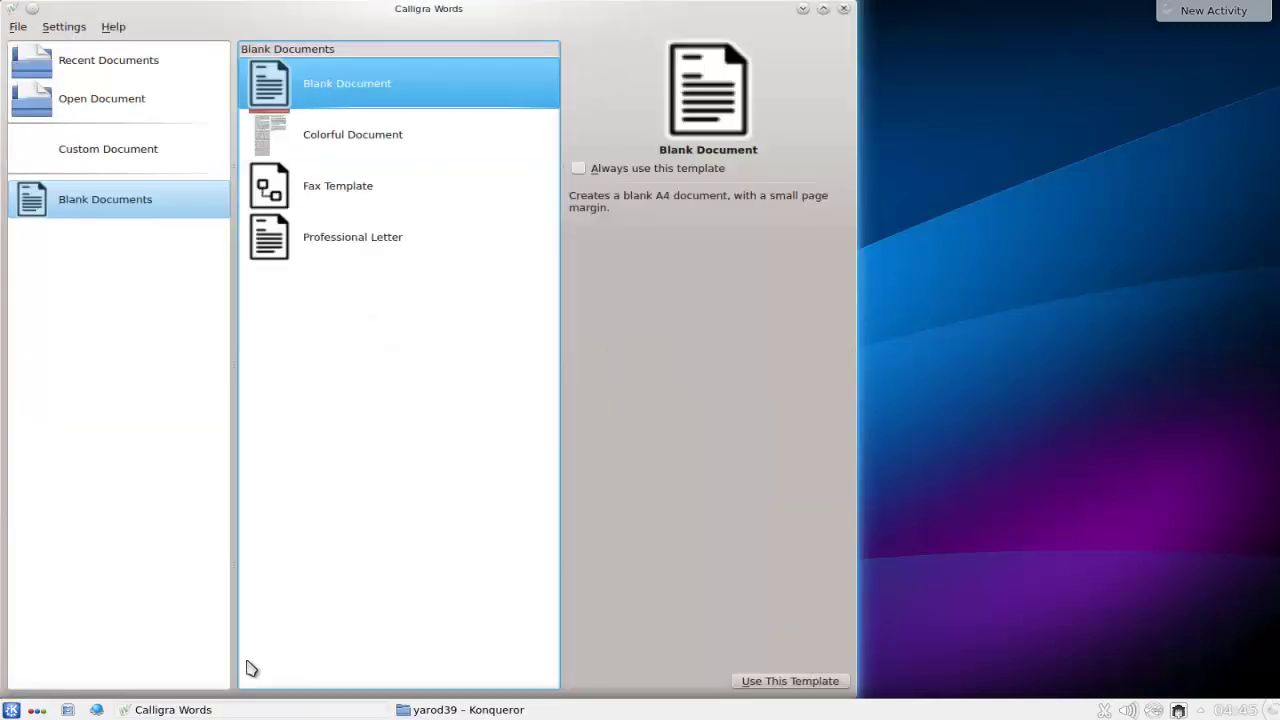
Step: Close the Konqueror window and start a Blank Document in the maximized Calligra Words window
right_click(183, 709)
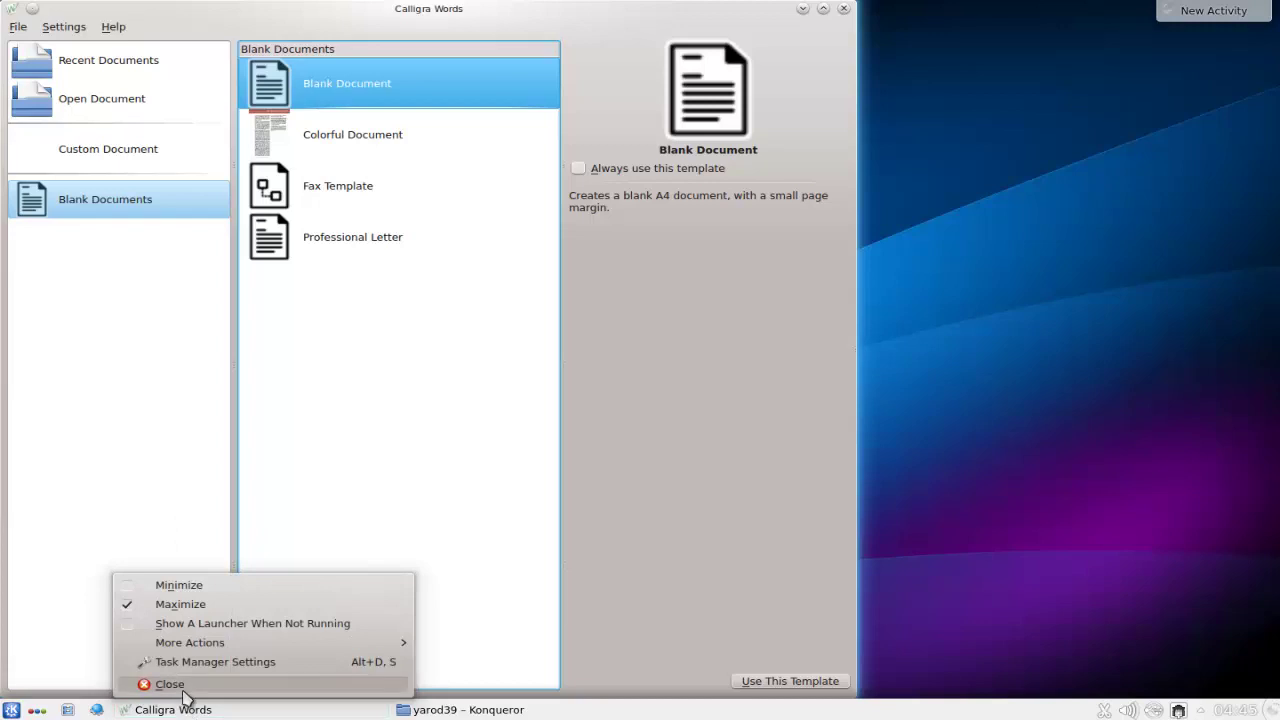
right_click(437, 712)
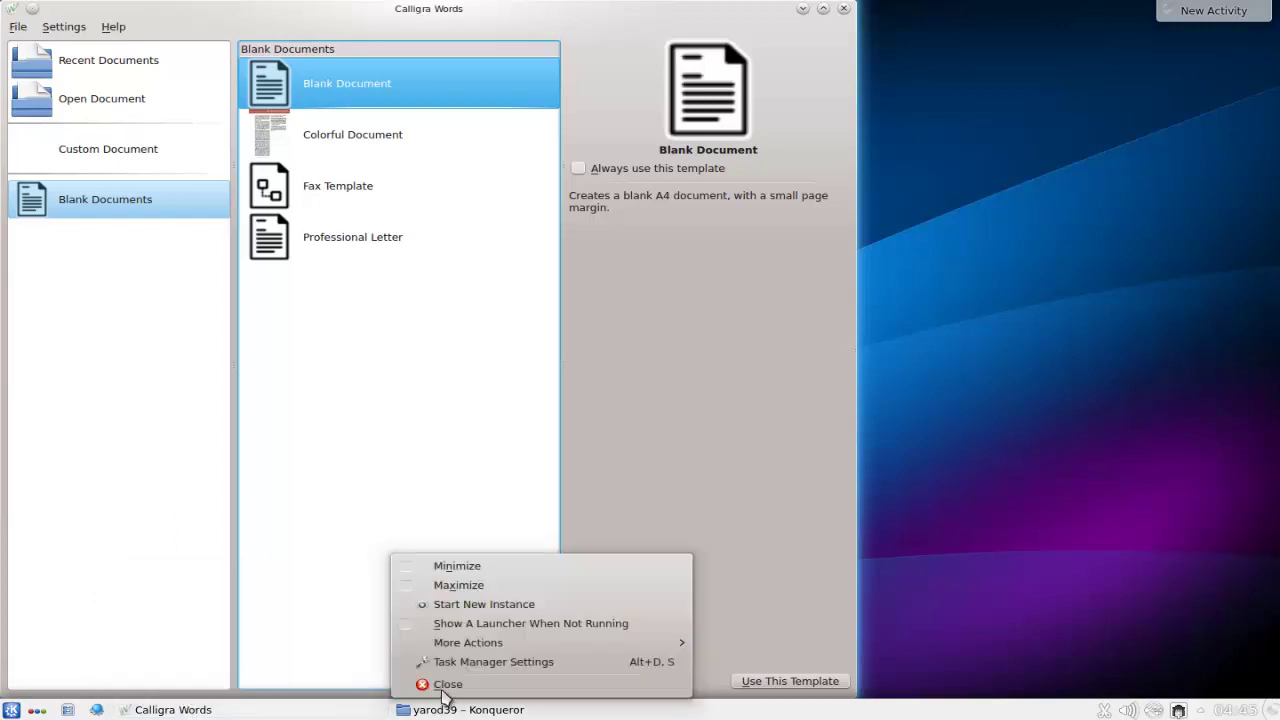
left_click(443, 686)
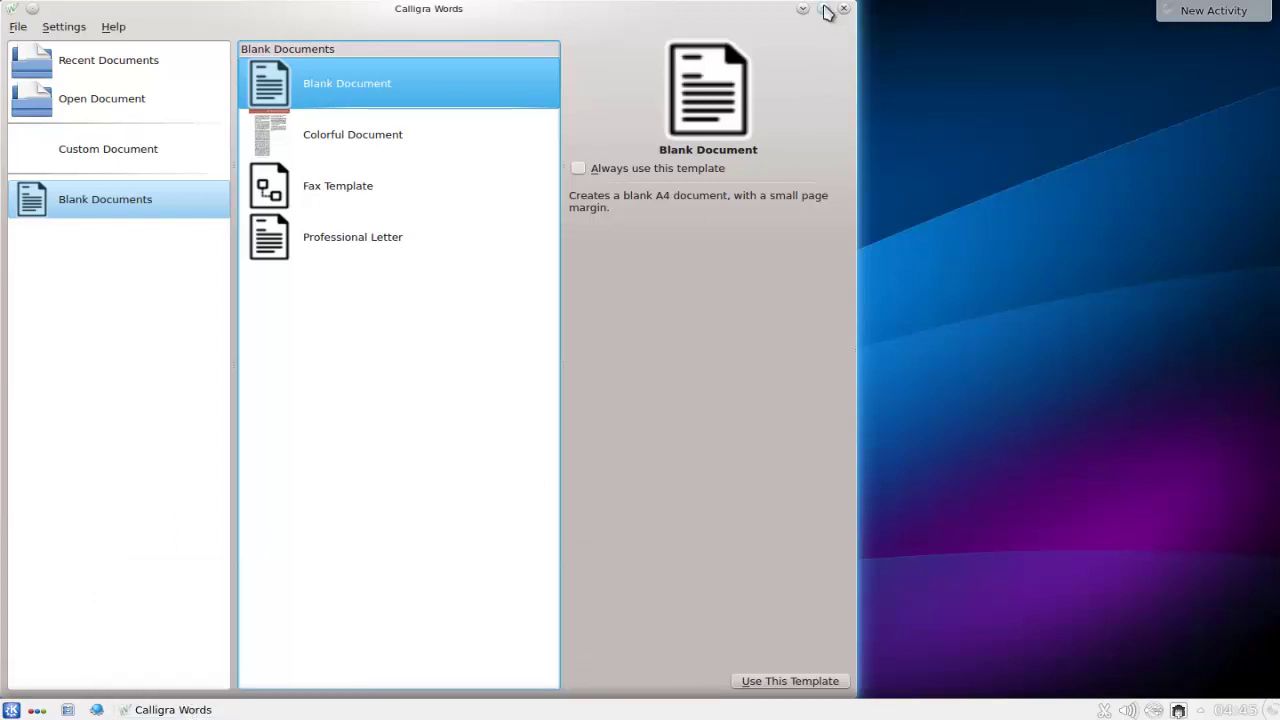
left_click(824, 10)
double_click(1141, 117)
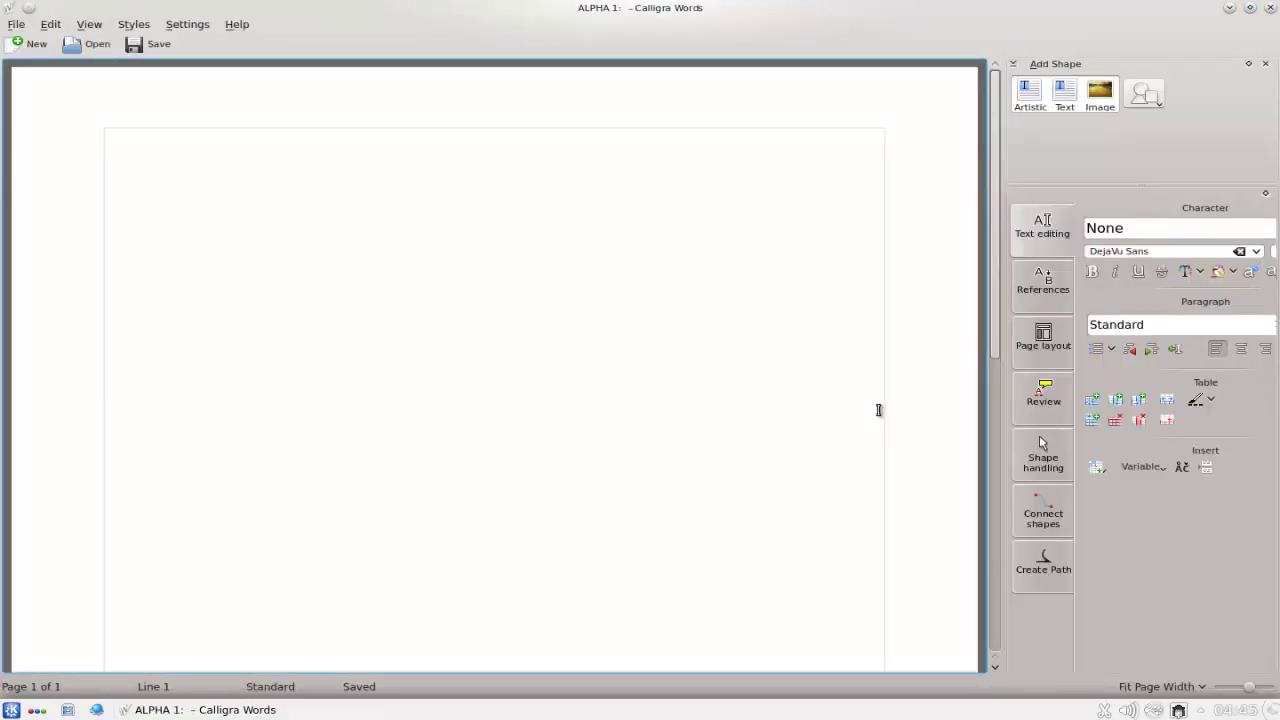
Step: View the shape handling and connection options, and draw a closed curved path about 8 cm wide and 5 cm high with Create Path
left_click(1050, 455)
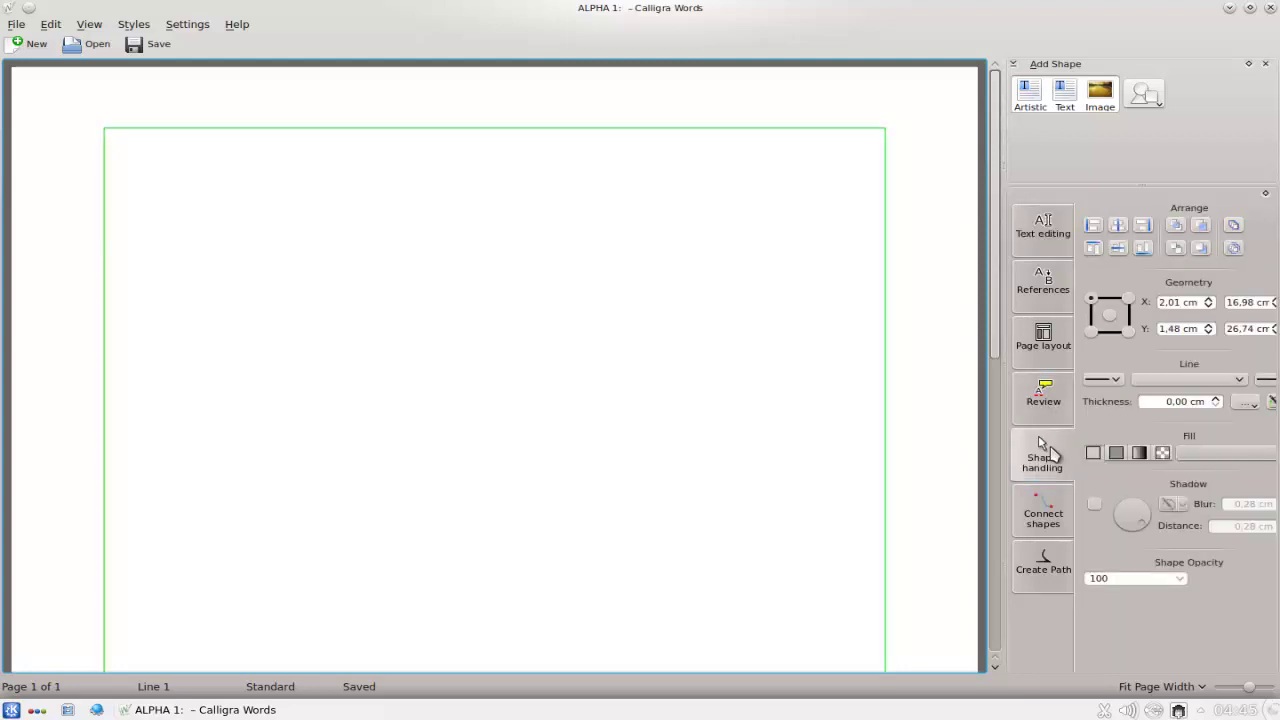
left_click(1043, 513)
left_click(1043, 564)
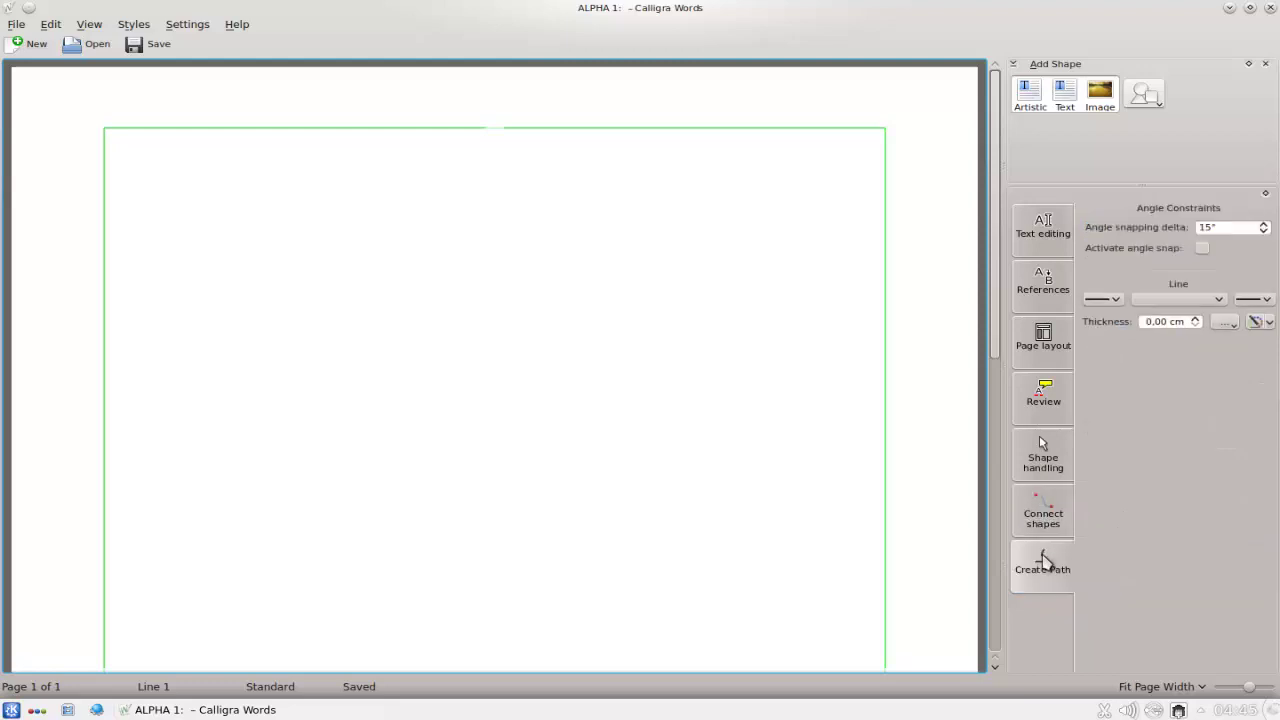
left_click_drag(476, 249, 337, 231)
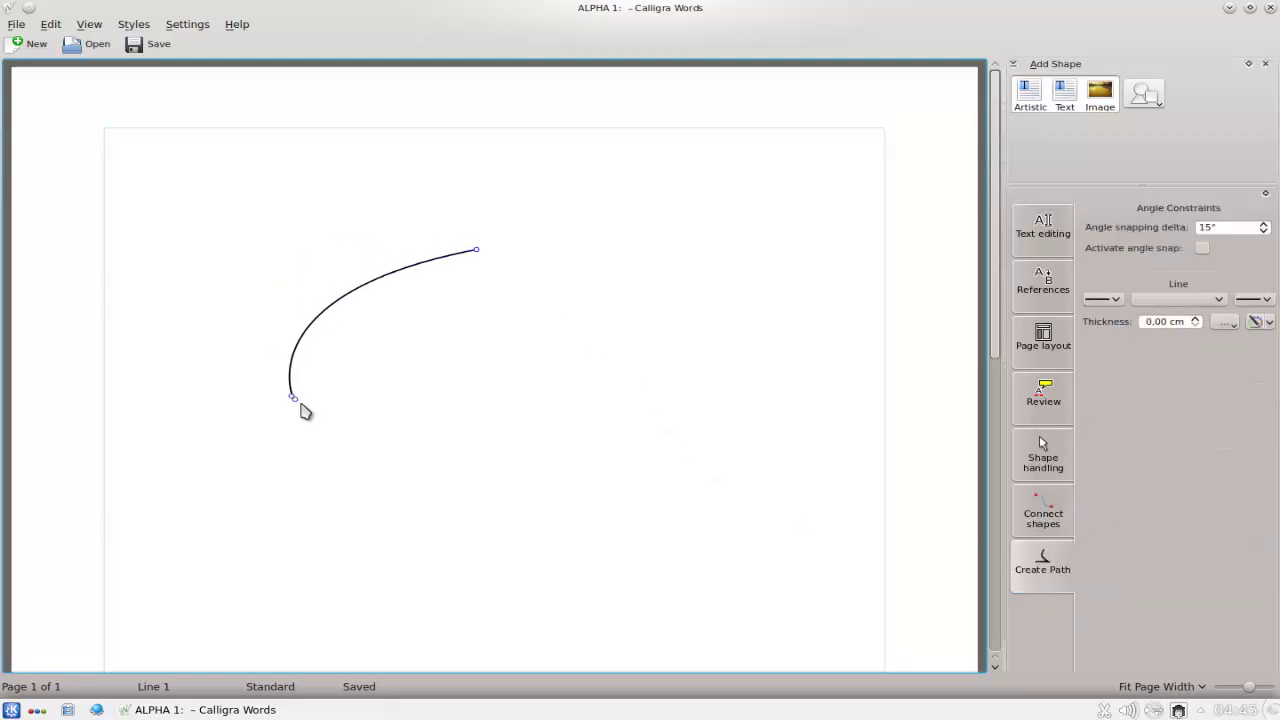
left_click(427, 450)
left_click(624, 330)
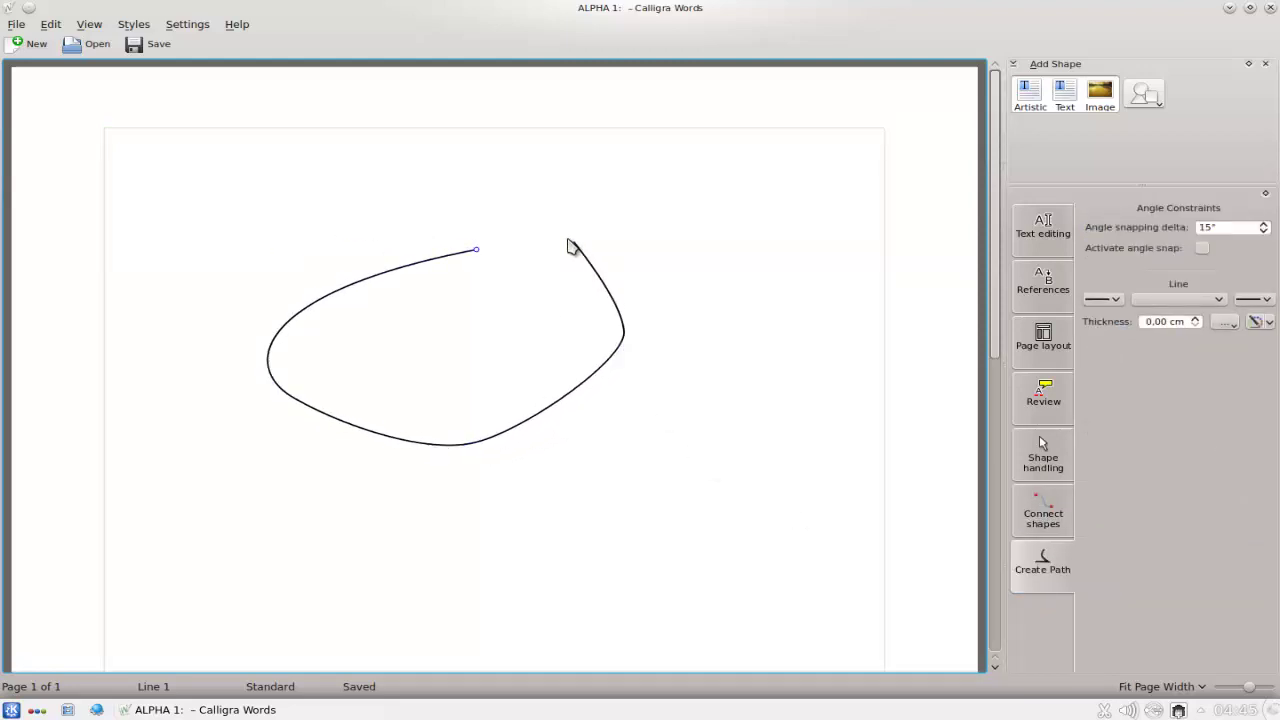
left_click(476, 249)
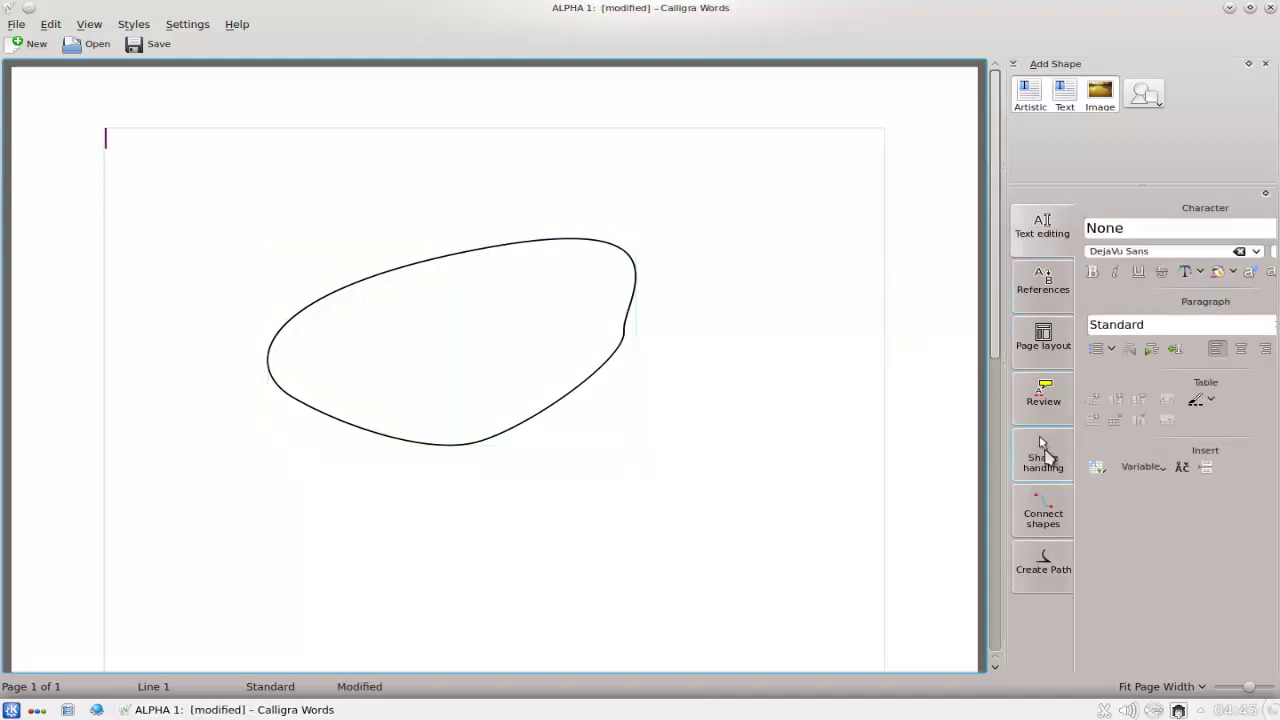
Step: Stretch the closed path upward to a height of about 6.3 cm and view its path editing and text editing options
left_click(1040, 440)
left_click(440, 263)
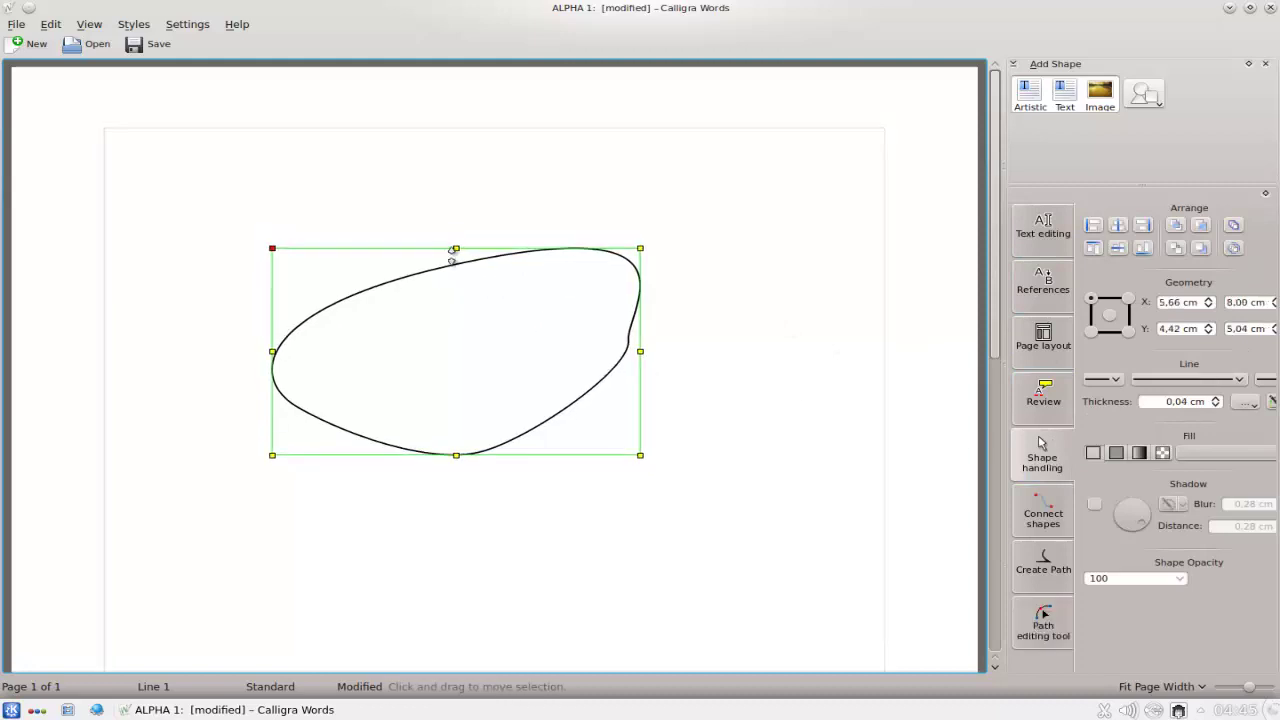
left_click_drag(456, 244, 448, 196)
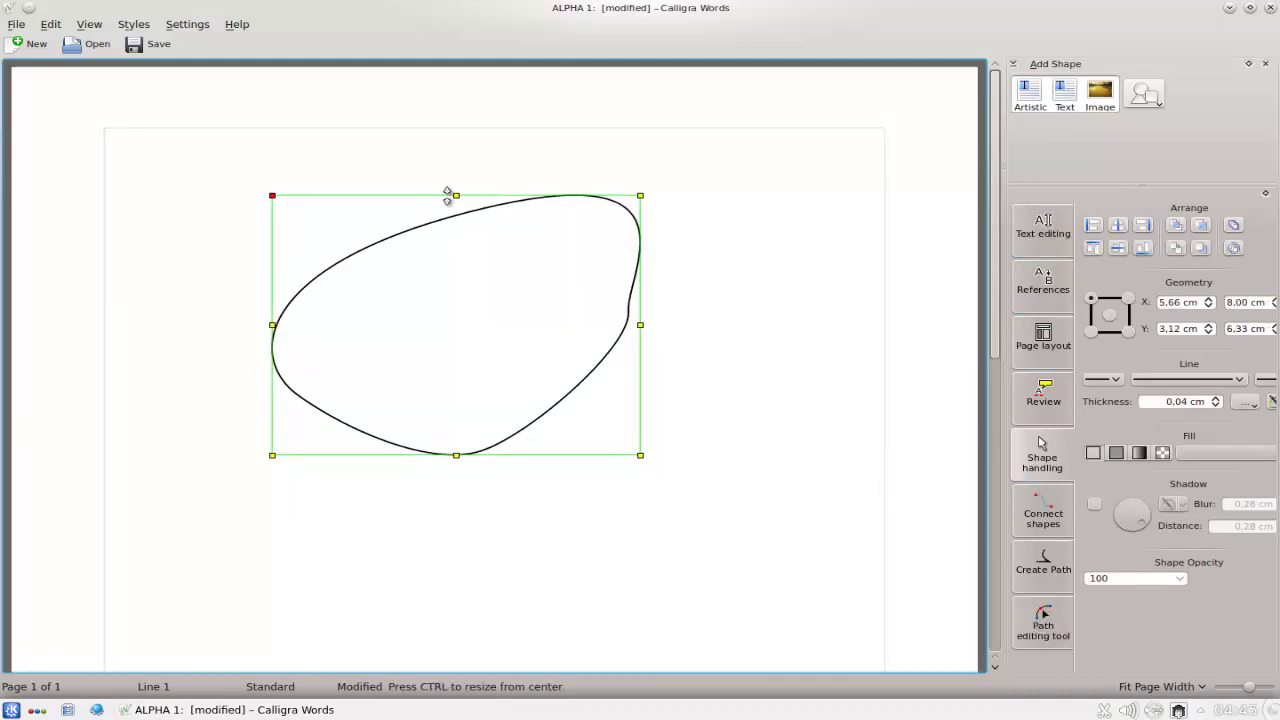
scroll(434, 266, "down", 3)
scroll(434, 266, "up", 3)
double_click(433, 280)
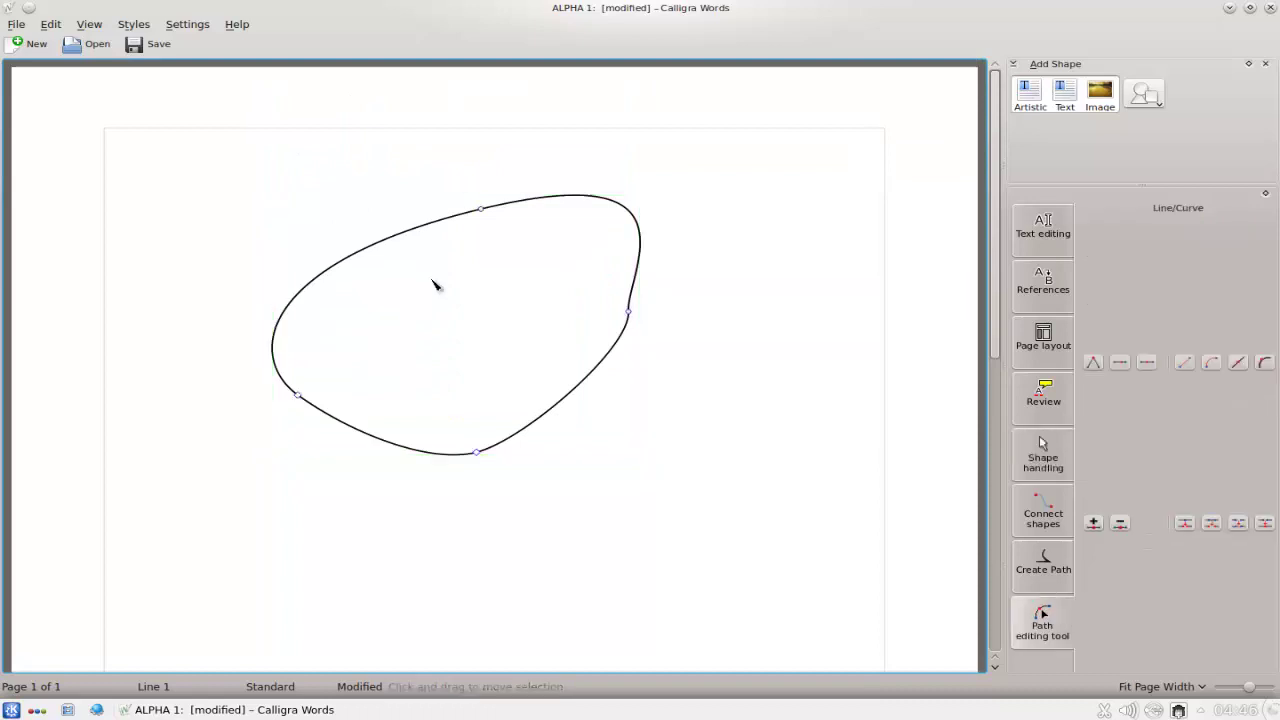
left_click(1045, 232)
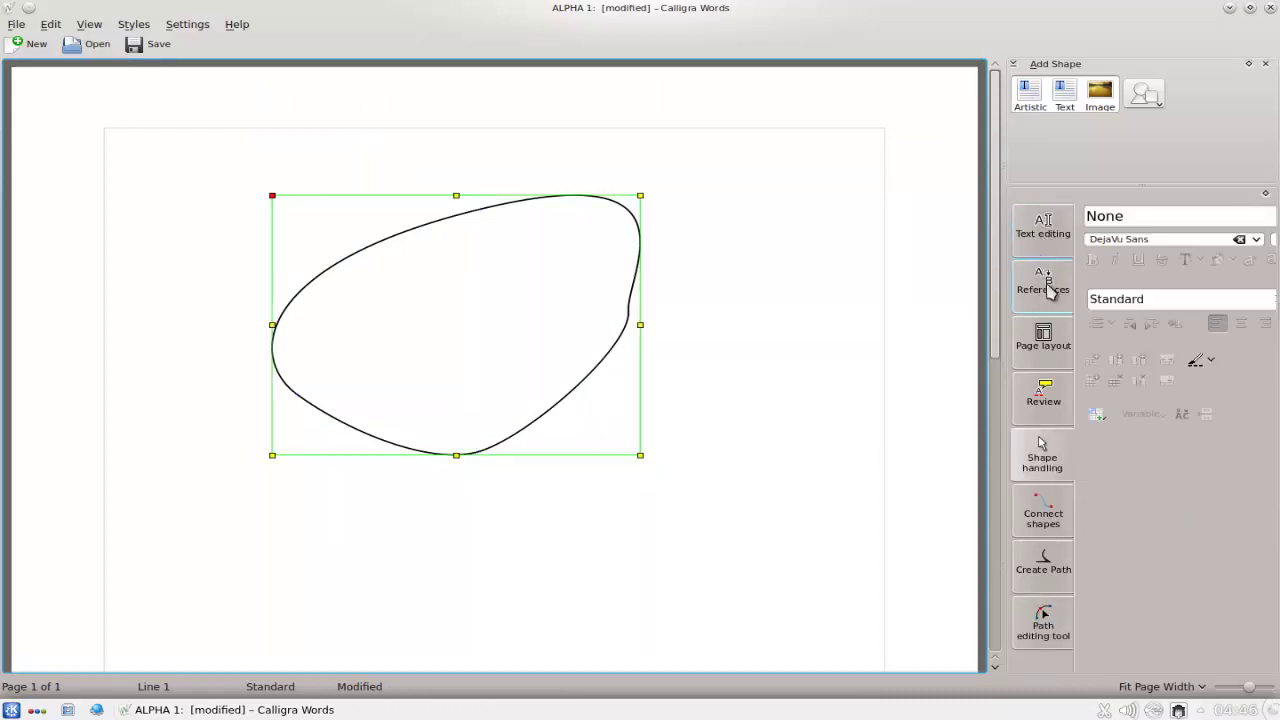
Step: Examine the drawn path's outline and the page's text frame at 100% and 400% zoom
left_click(89, 25)
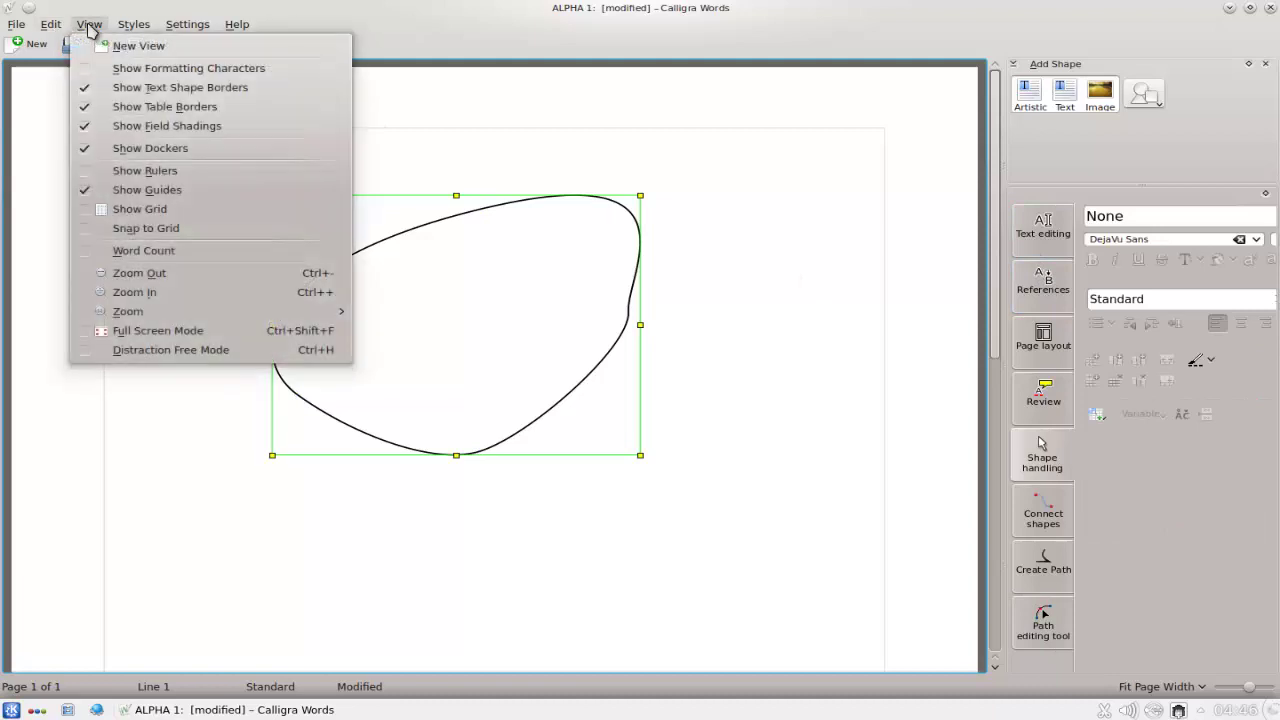
left_click(148, 273)
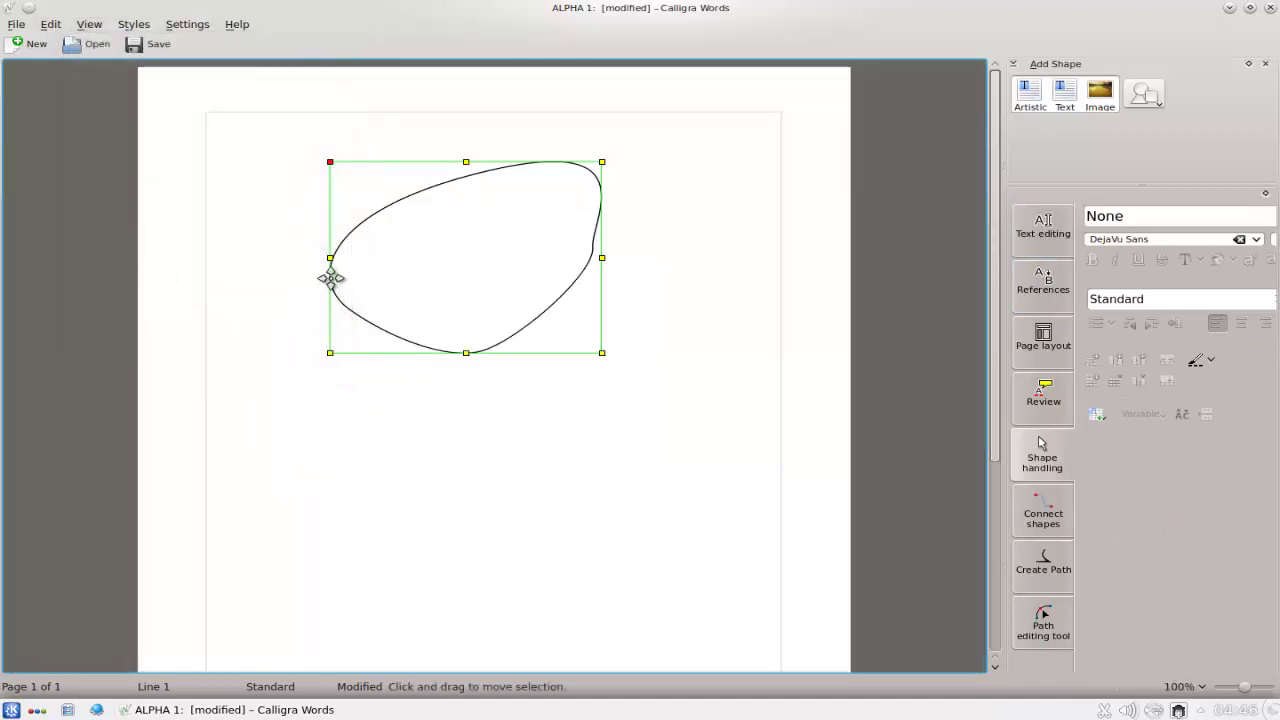
scroll(331, 278, "up", 4)
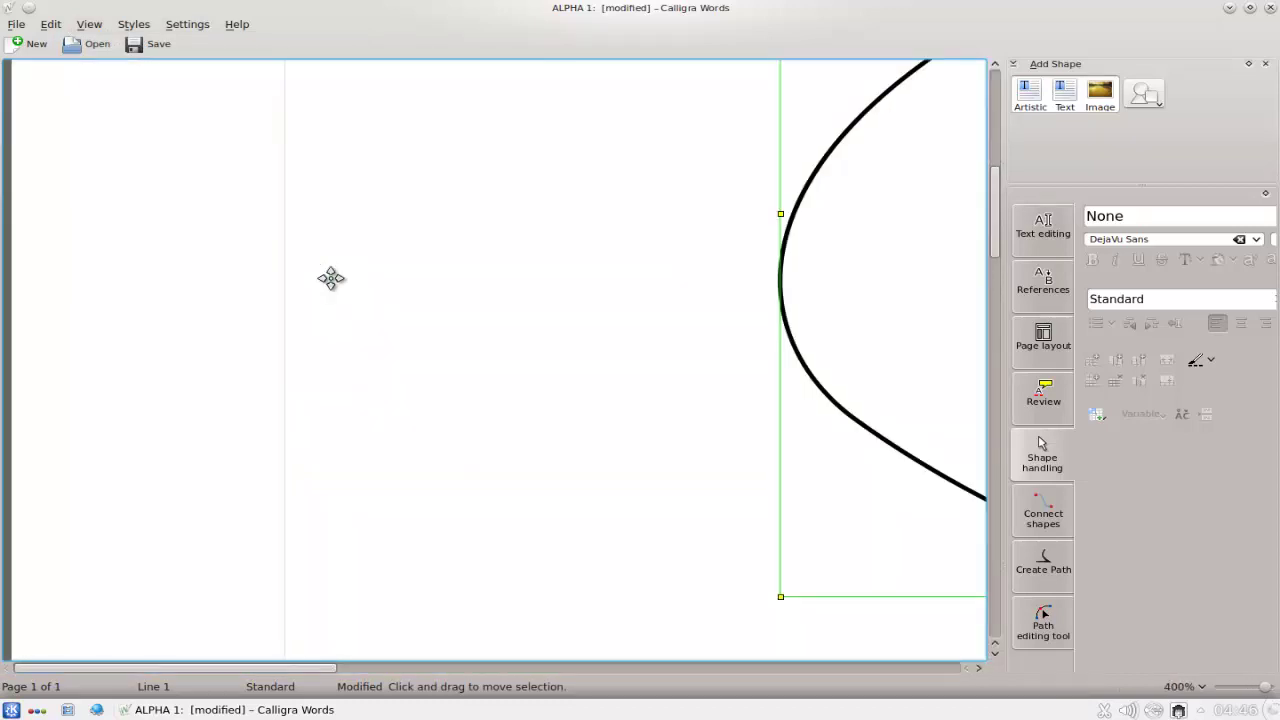
left_click(673, 272)
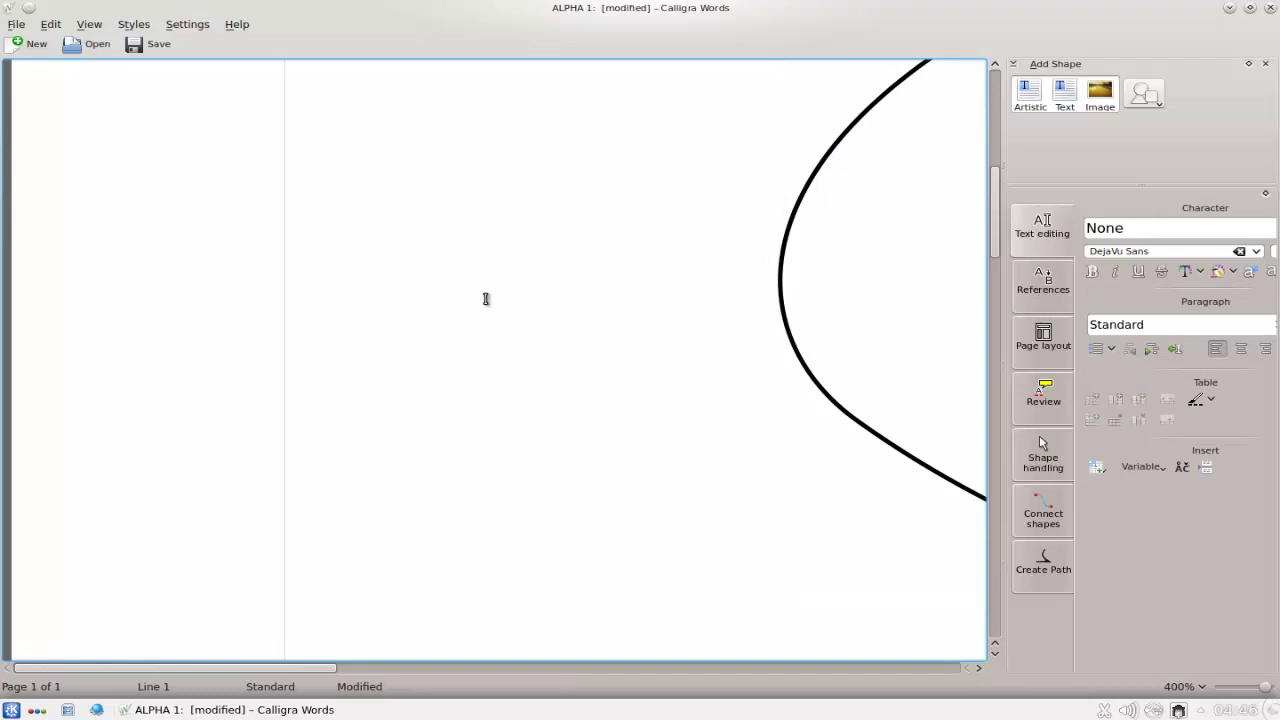
key("ctrl+Home")
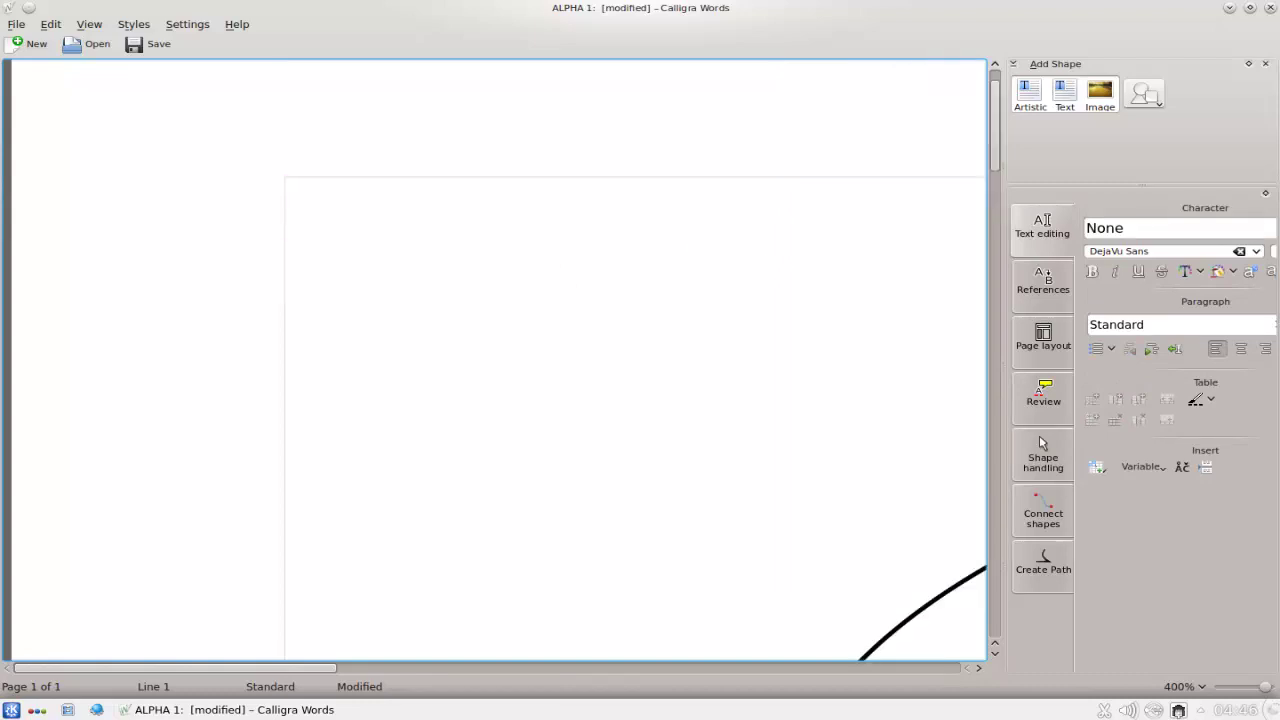
left_click(1046, 466)
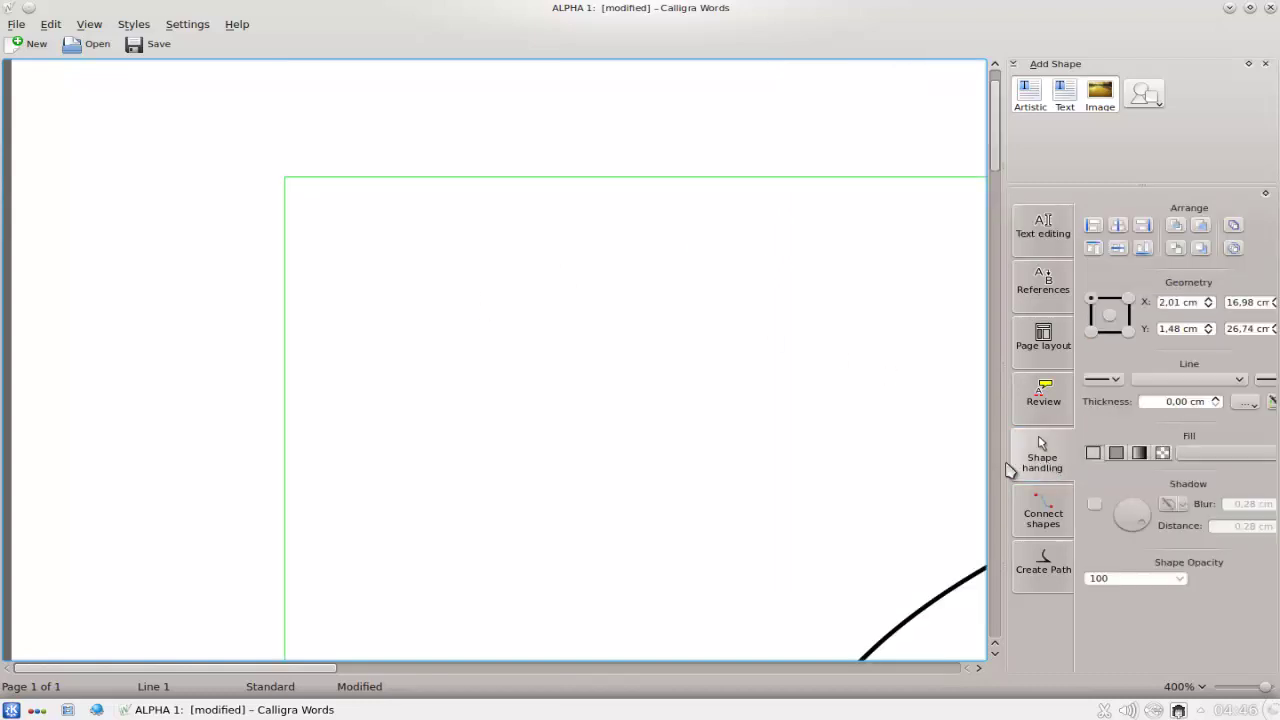
scroll(608, 366, "down", 5)
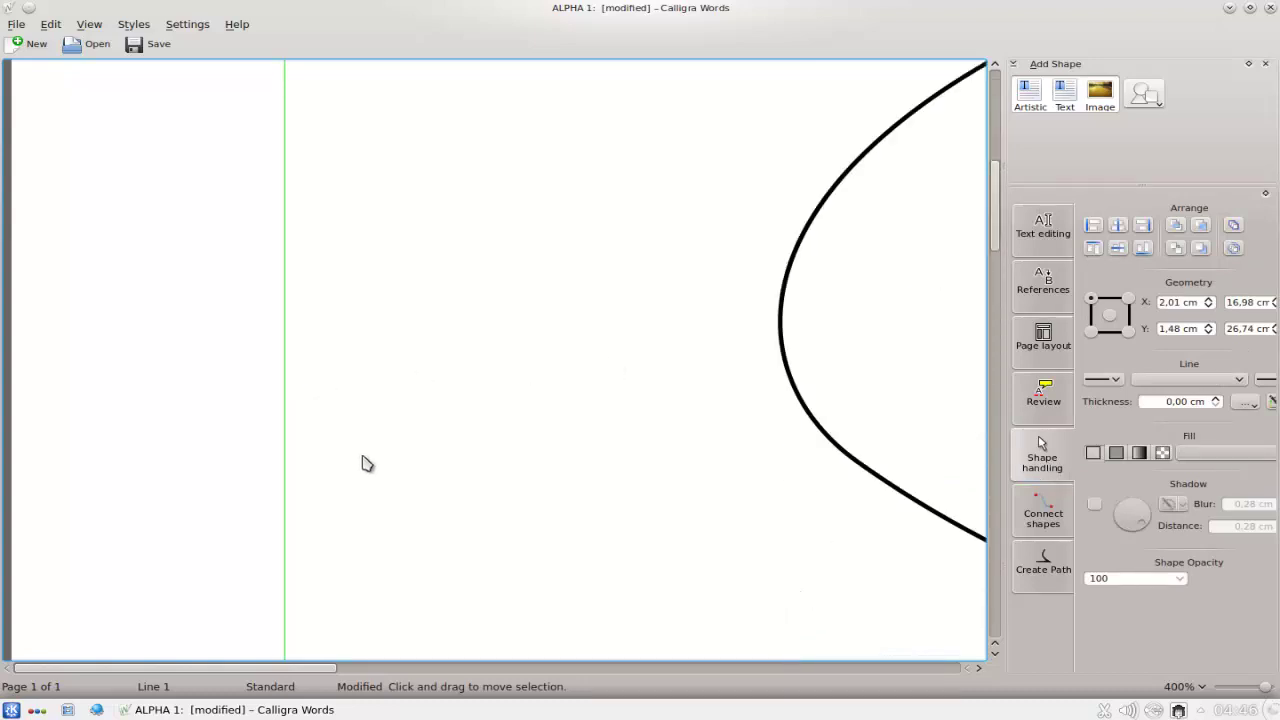
left_click_drag(268, 672, 543, 674)
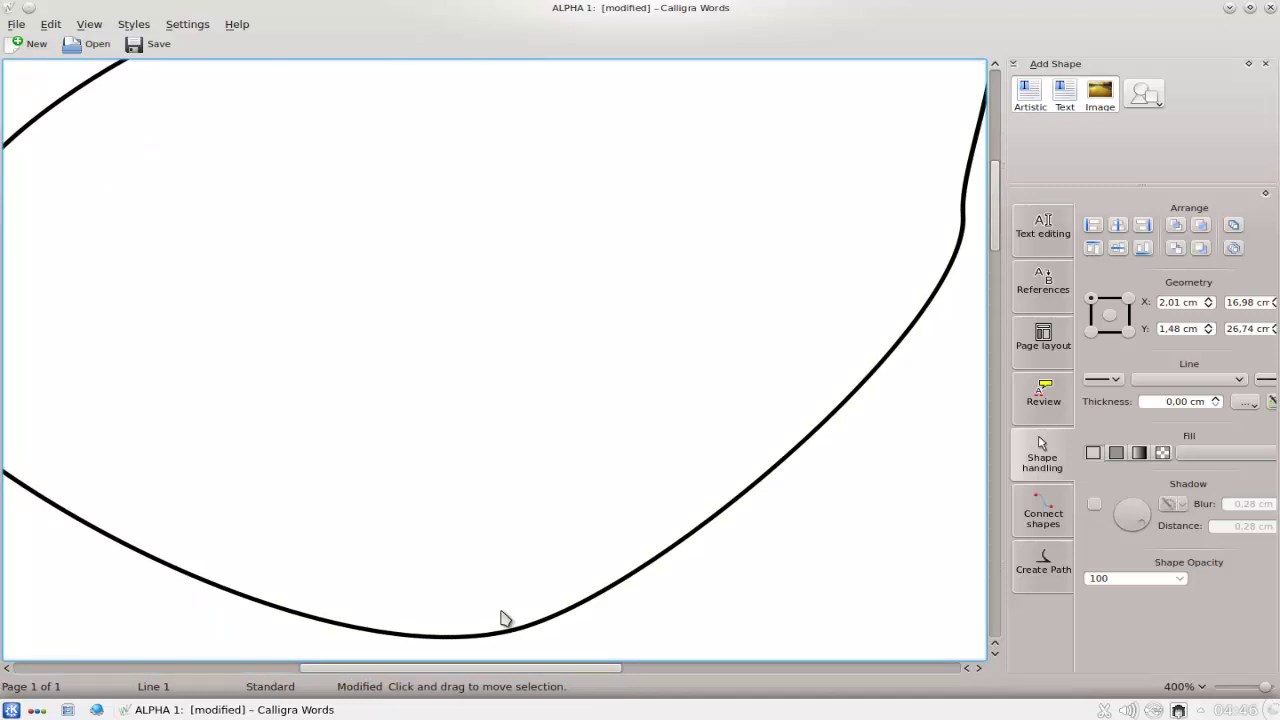
Step: Draw a short Standard connector from the closed path's lower connection point down to the empty area beneath it
scroll(505, 619, "down", 5)
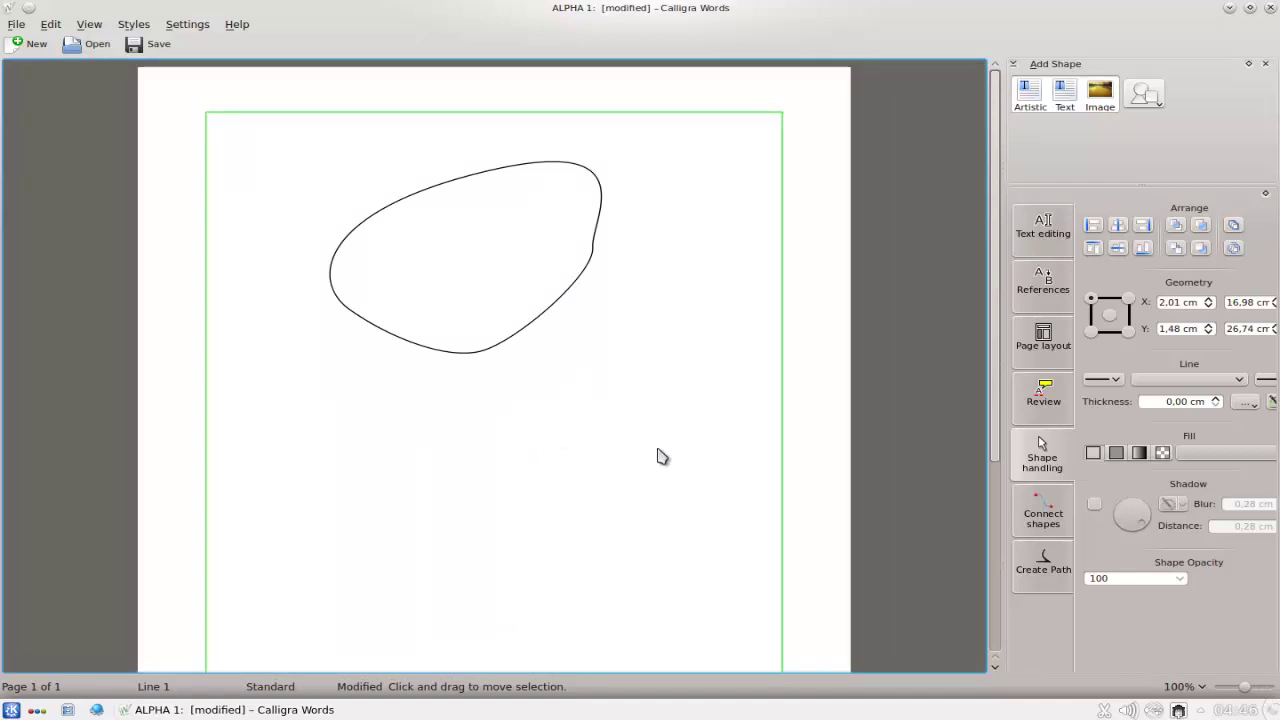
left_click(1050, 512)
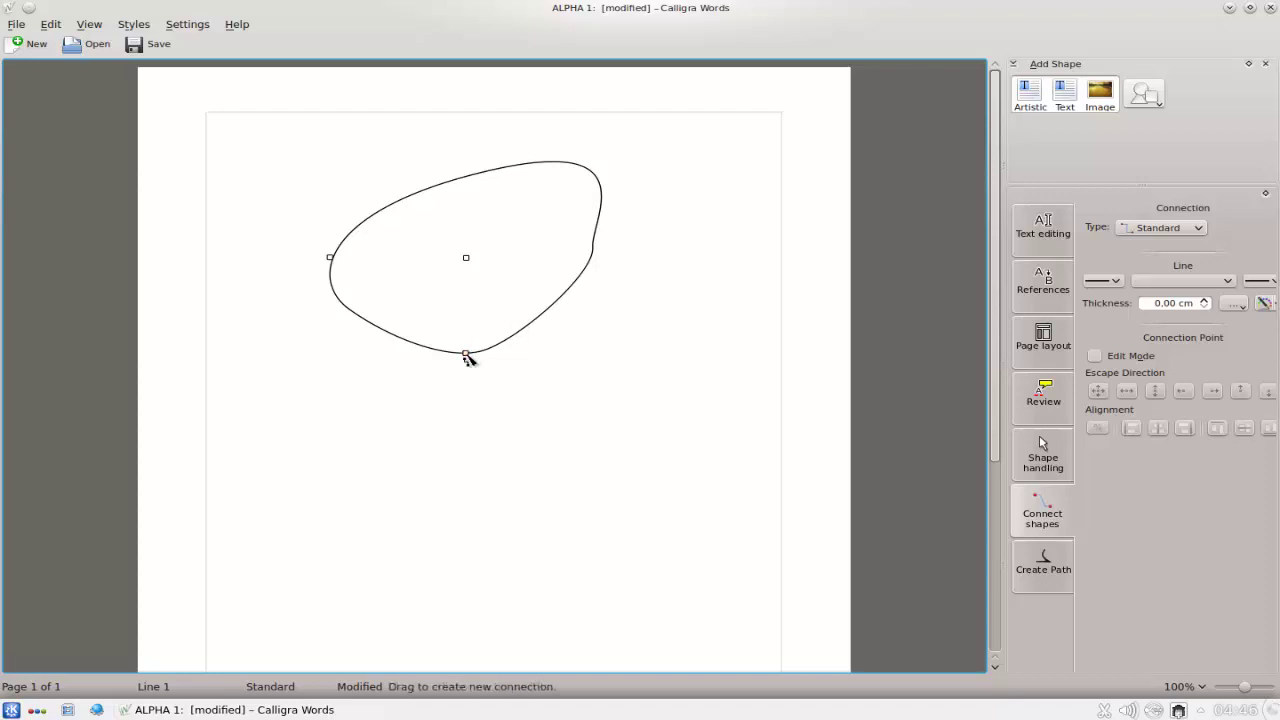
left_click_drag(468, 358, 483, 421)
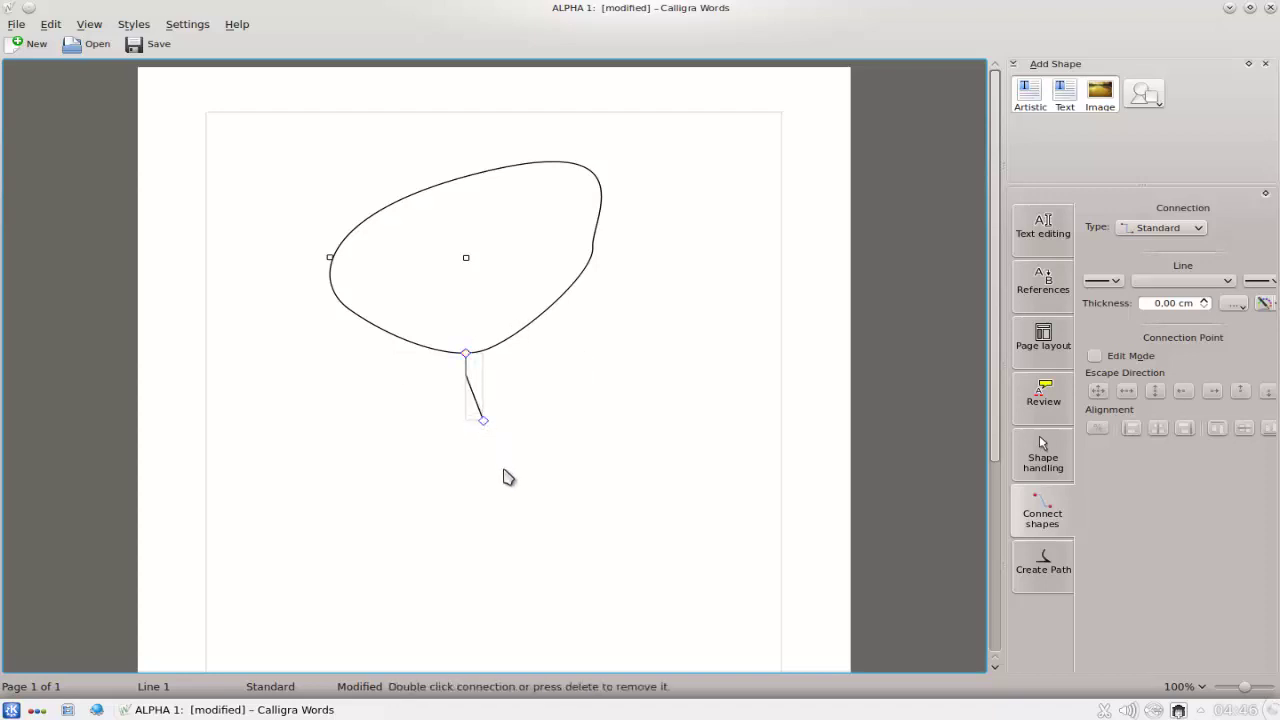
Step: Draw a second closed path about 5.1 cm wide and 3.9 cm high to the lower right of the first one
left_click(1055, 567)
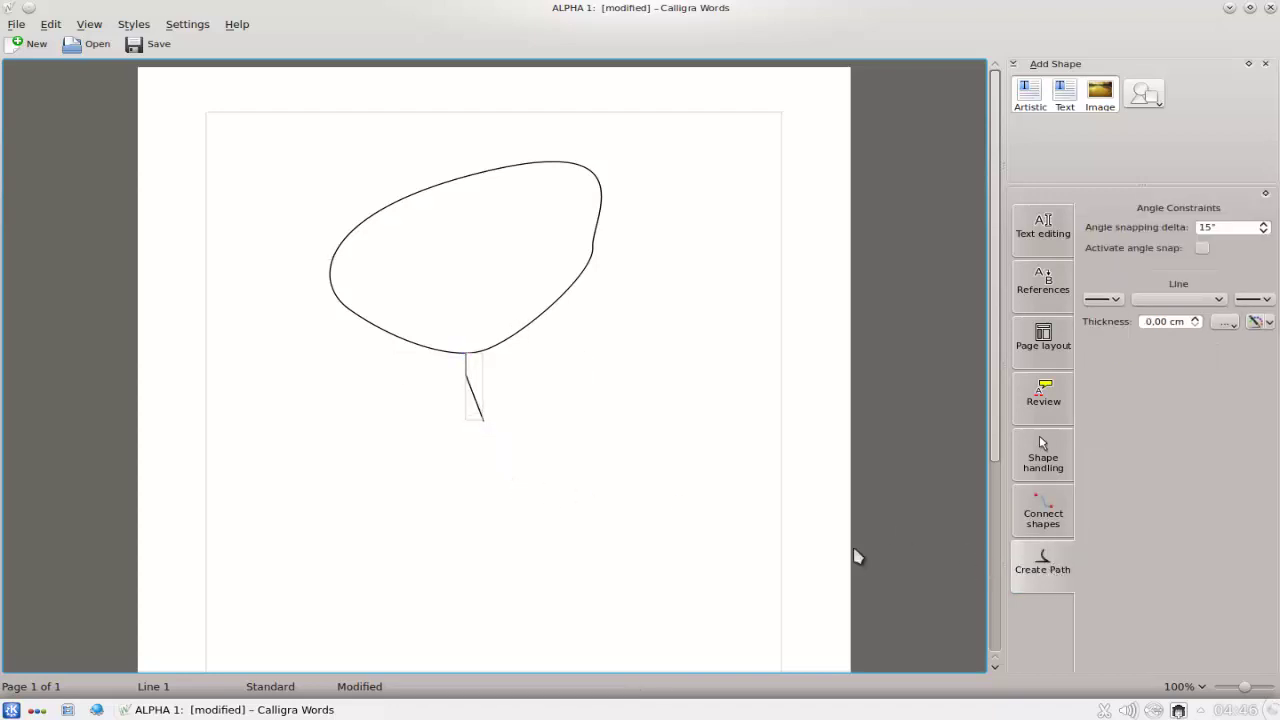
left_click_drag(561, 452, 643, 463)
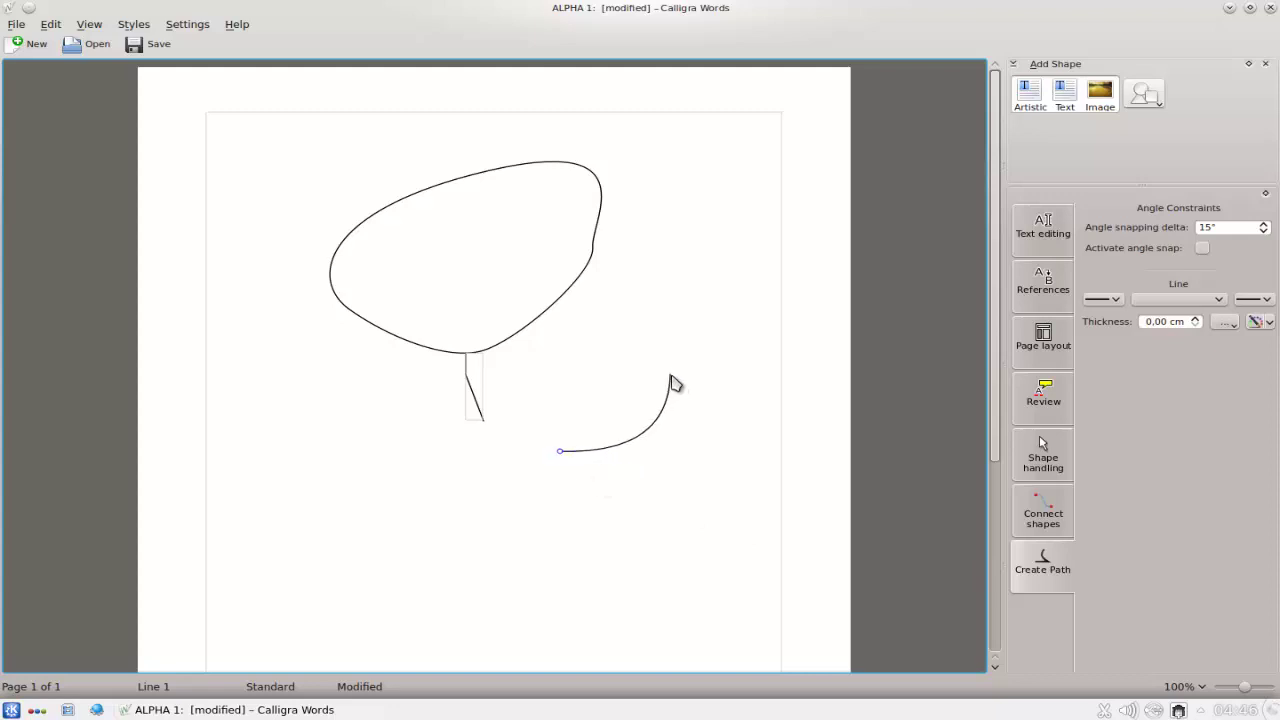
left_click(597, 334)
left_click(513, 378)
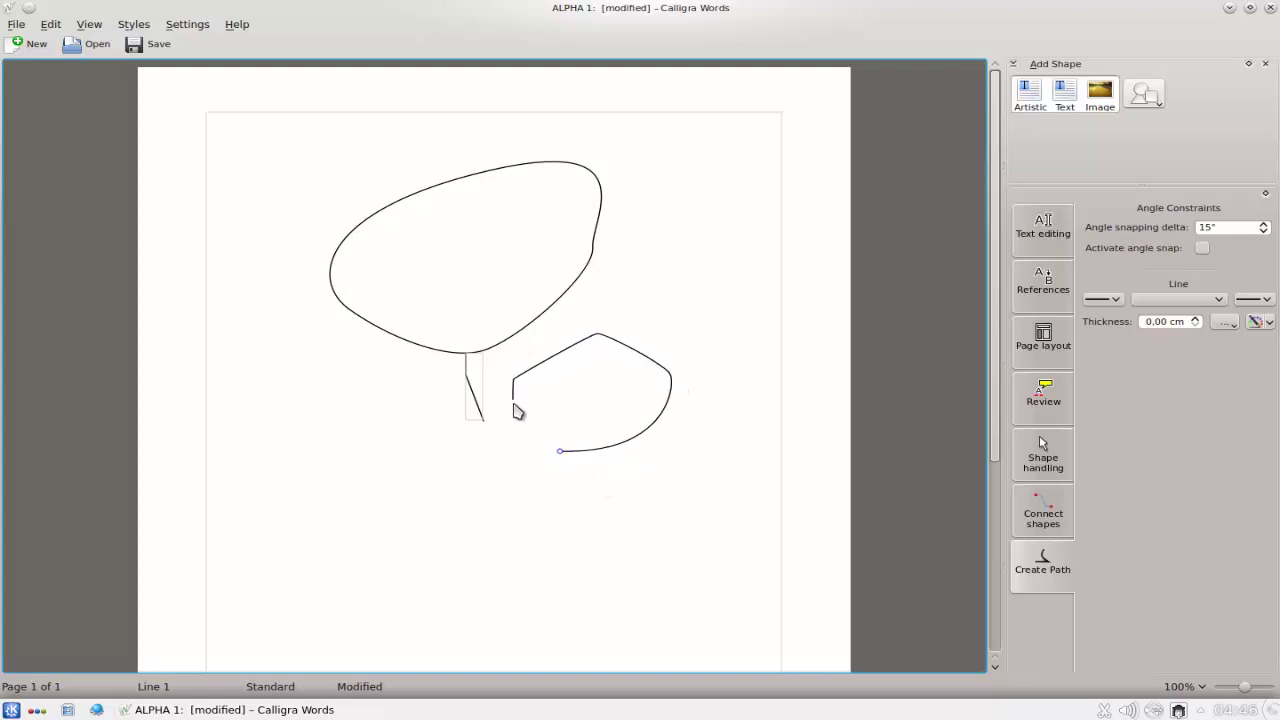
left_click(515, 428)
left_click(560, 451)
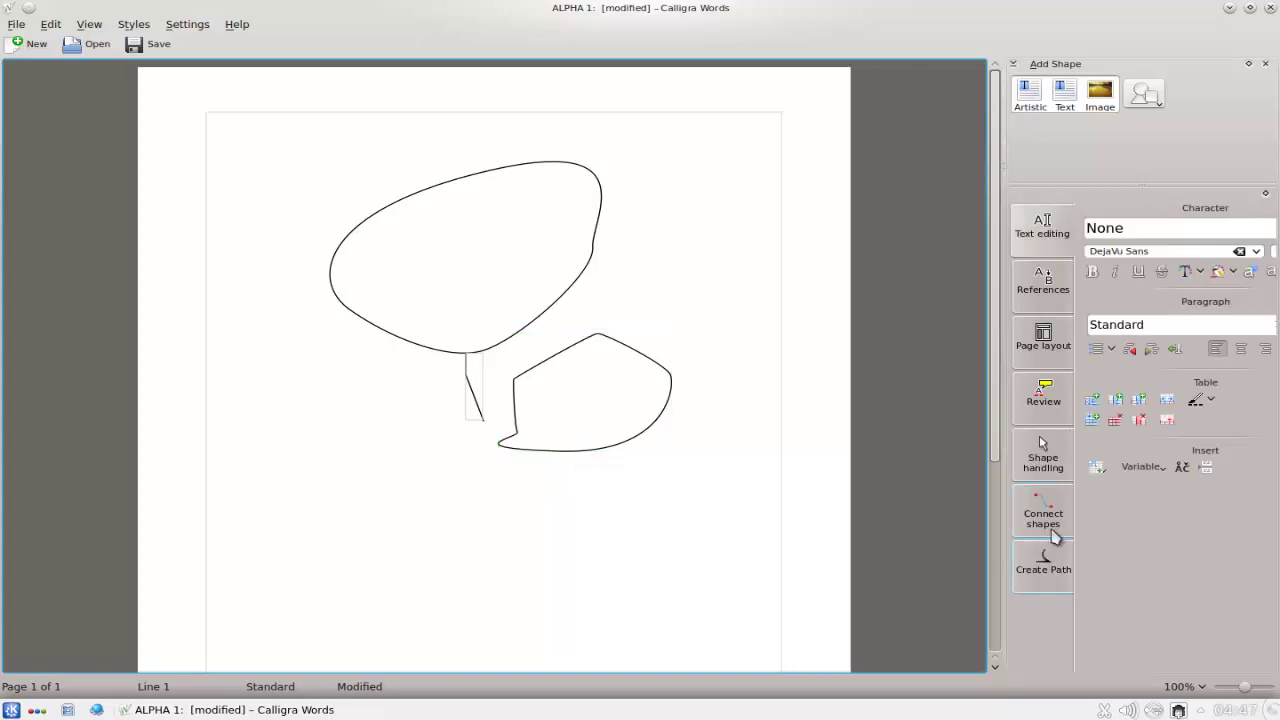
Step: Set the main text frame's line to solid with a thickness of 0.02 cm, and select the smaller closed path
left_click(1041, 448)
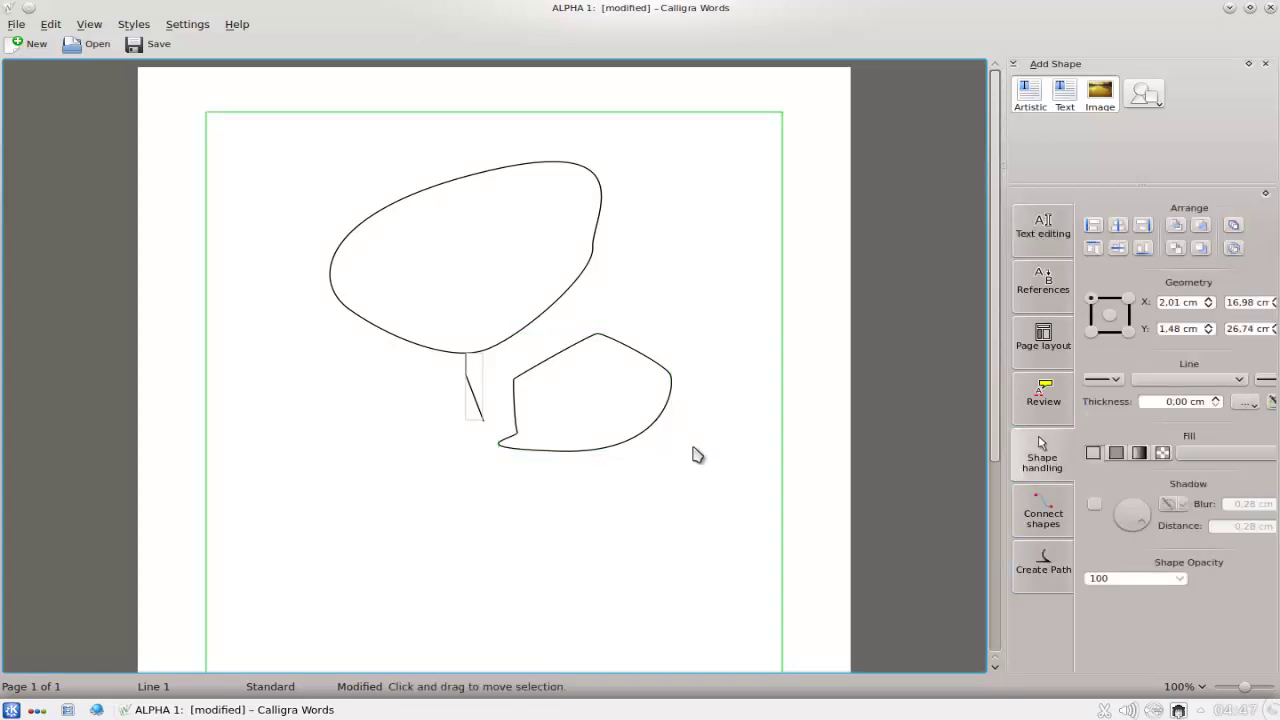
left_click(1239, 379)
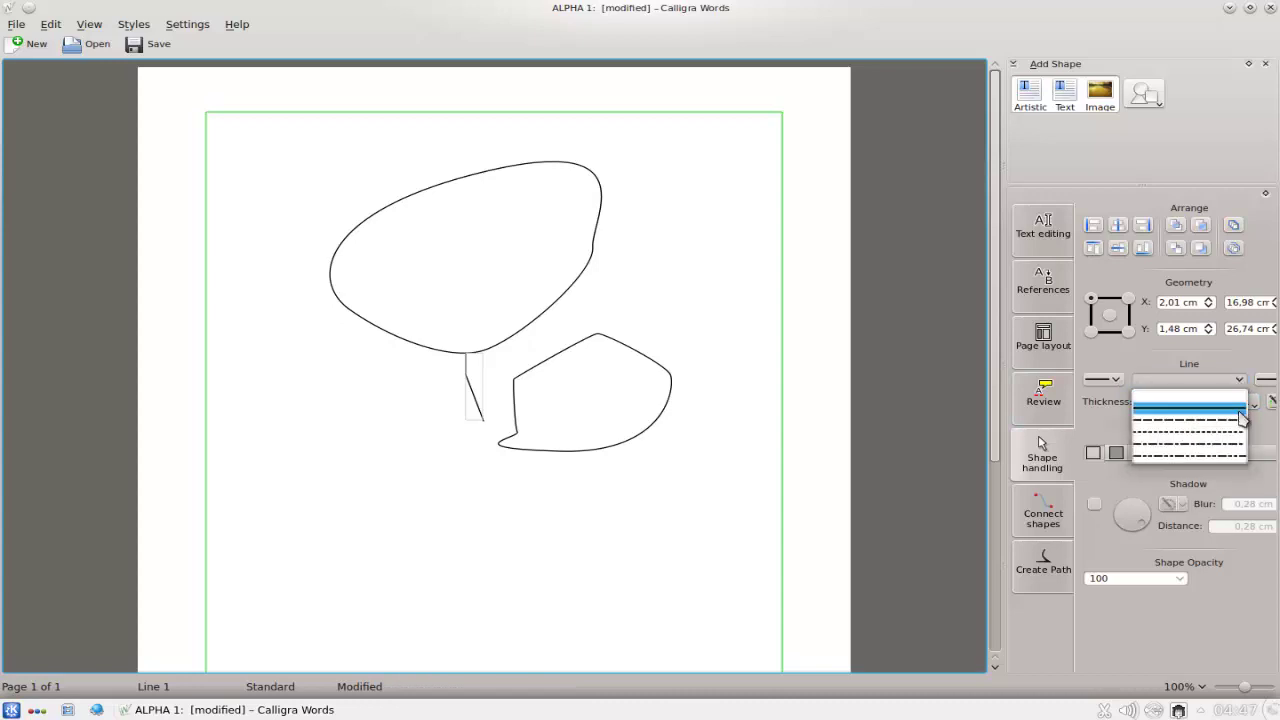
left_click(1234, 408)
left_click(1217, 398)
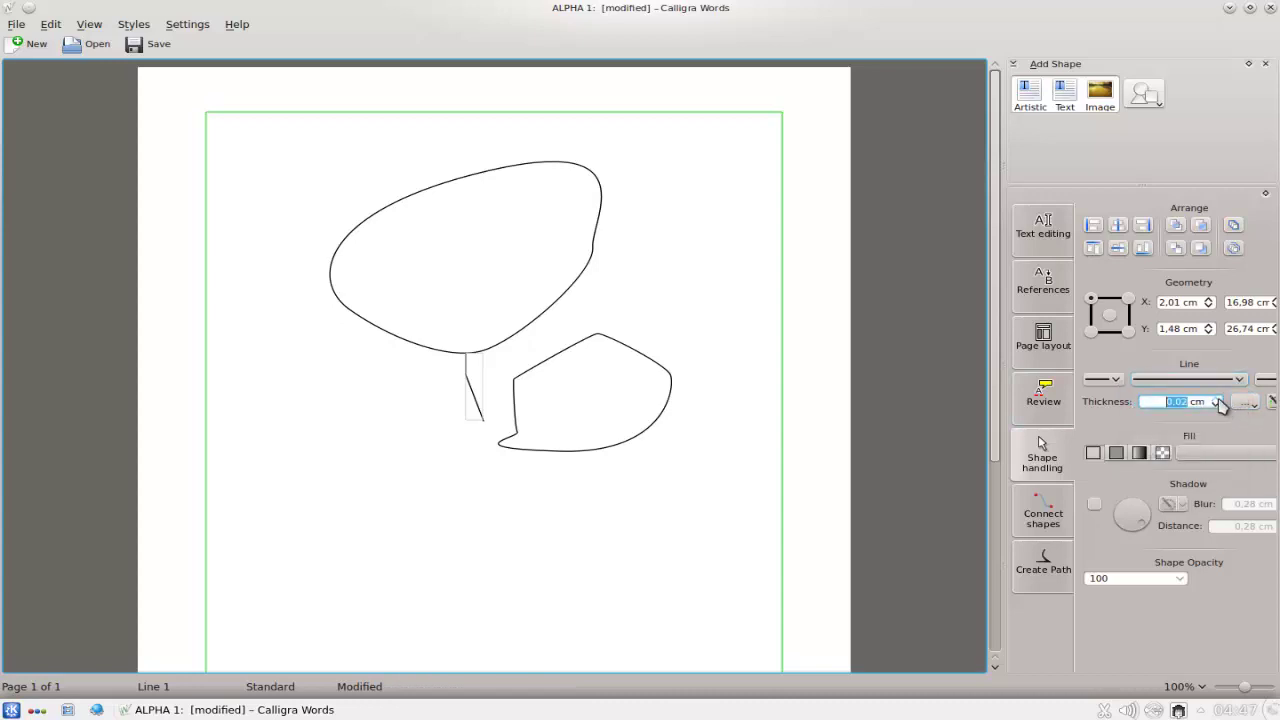
left_click(669, 407)
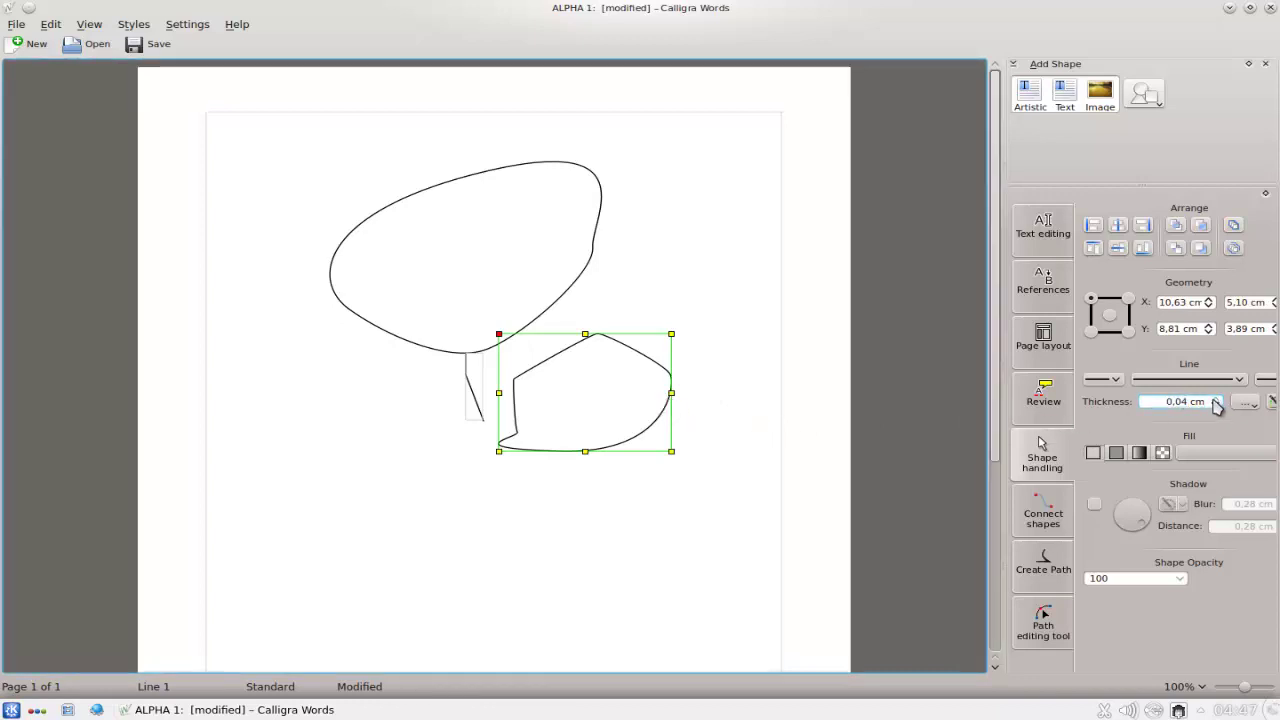